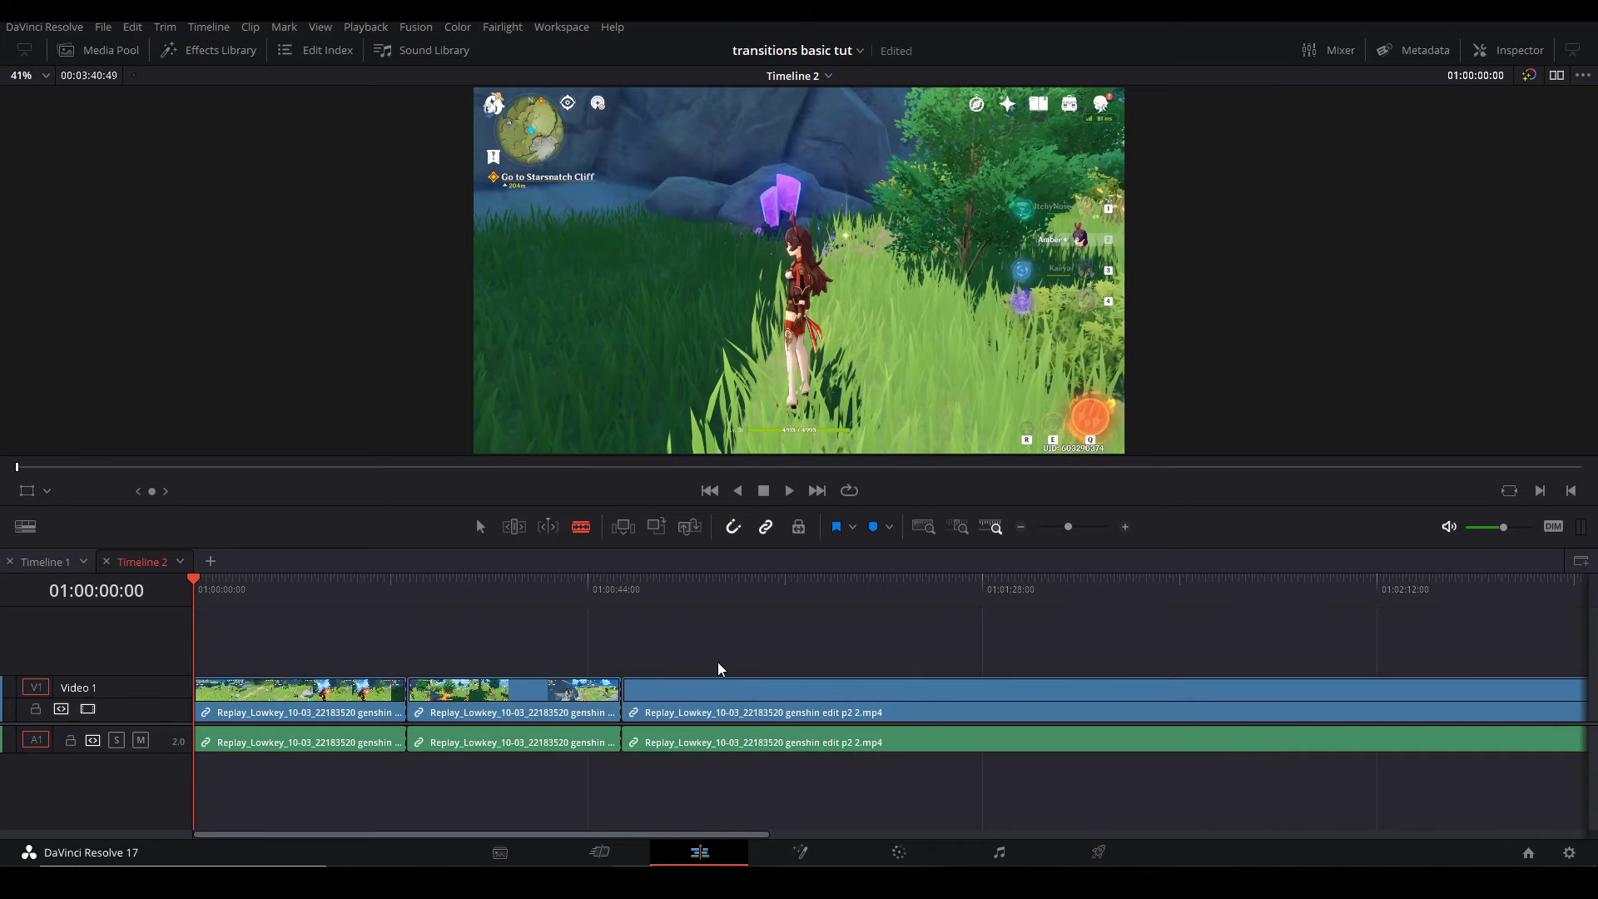
Split the third clip on Video 1 with the blade and return to selection mode.
click(748, 690)
key(a)
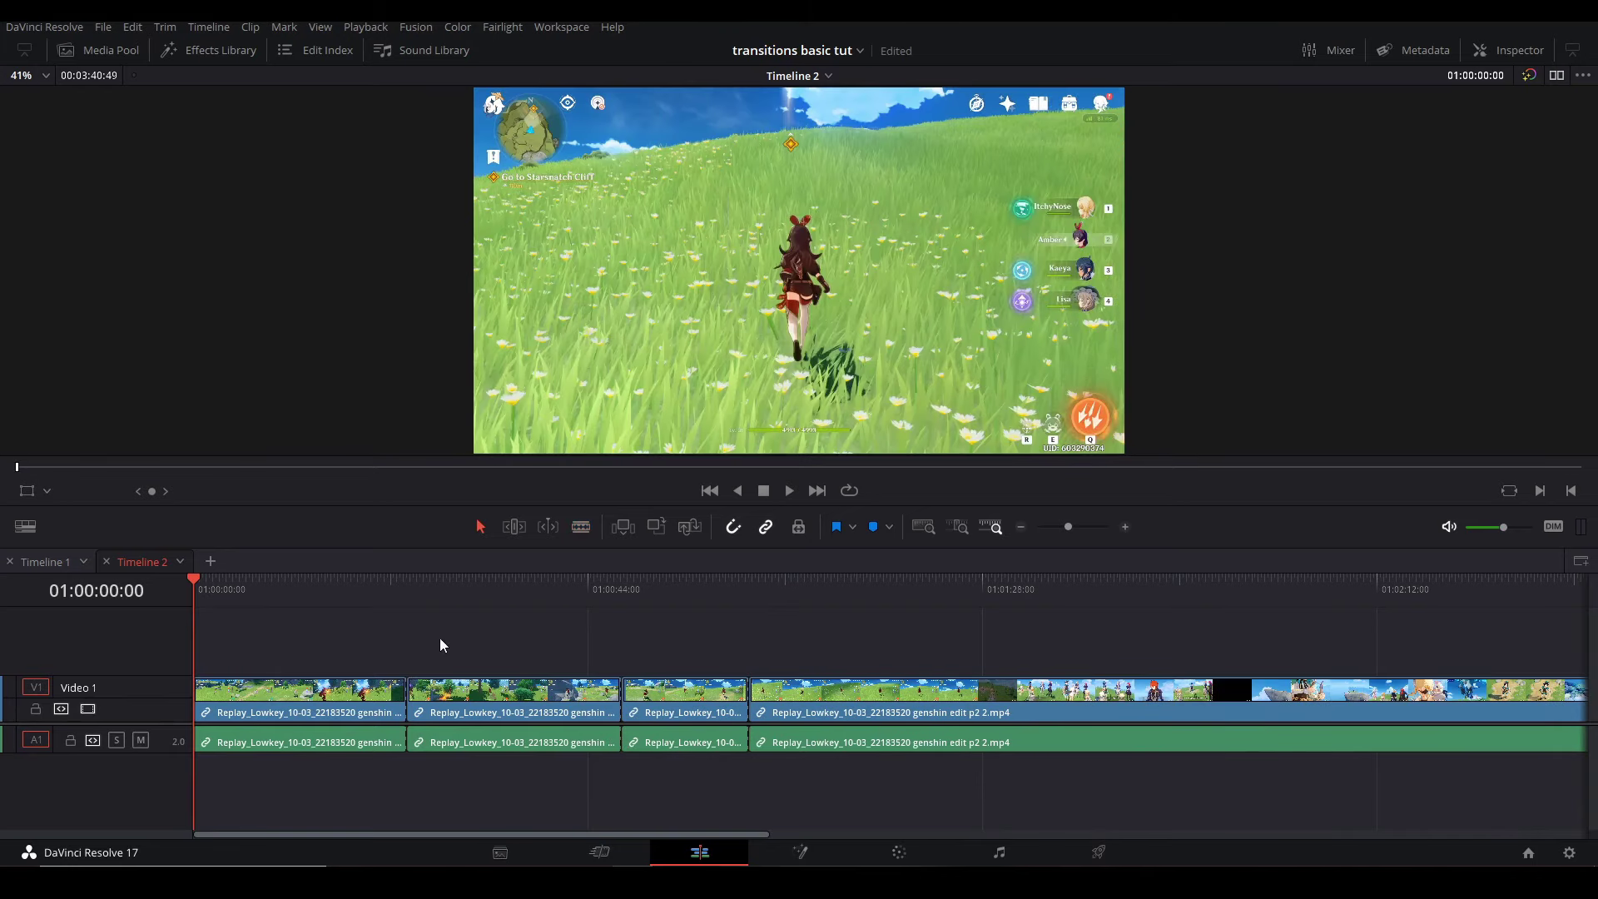
click(407, 597)
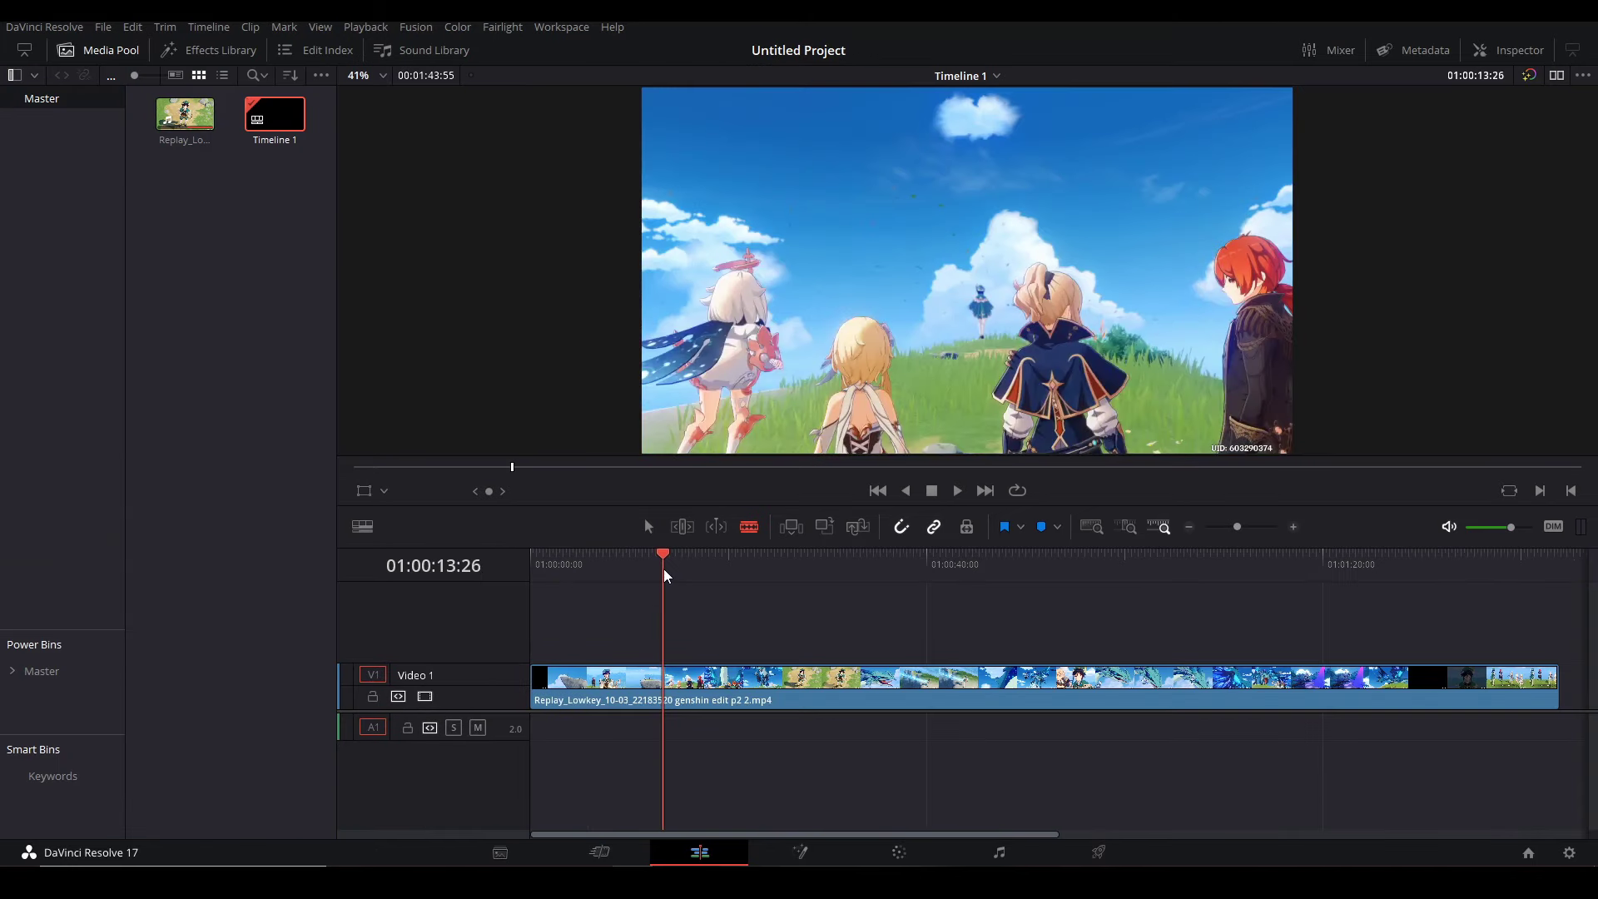
Split the gameplay clip on Video 1 at 01:00:13:25 and 01:00:18:44.
click(663, 568)
drag(659, 572, 666, 571)
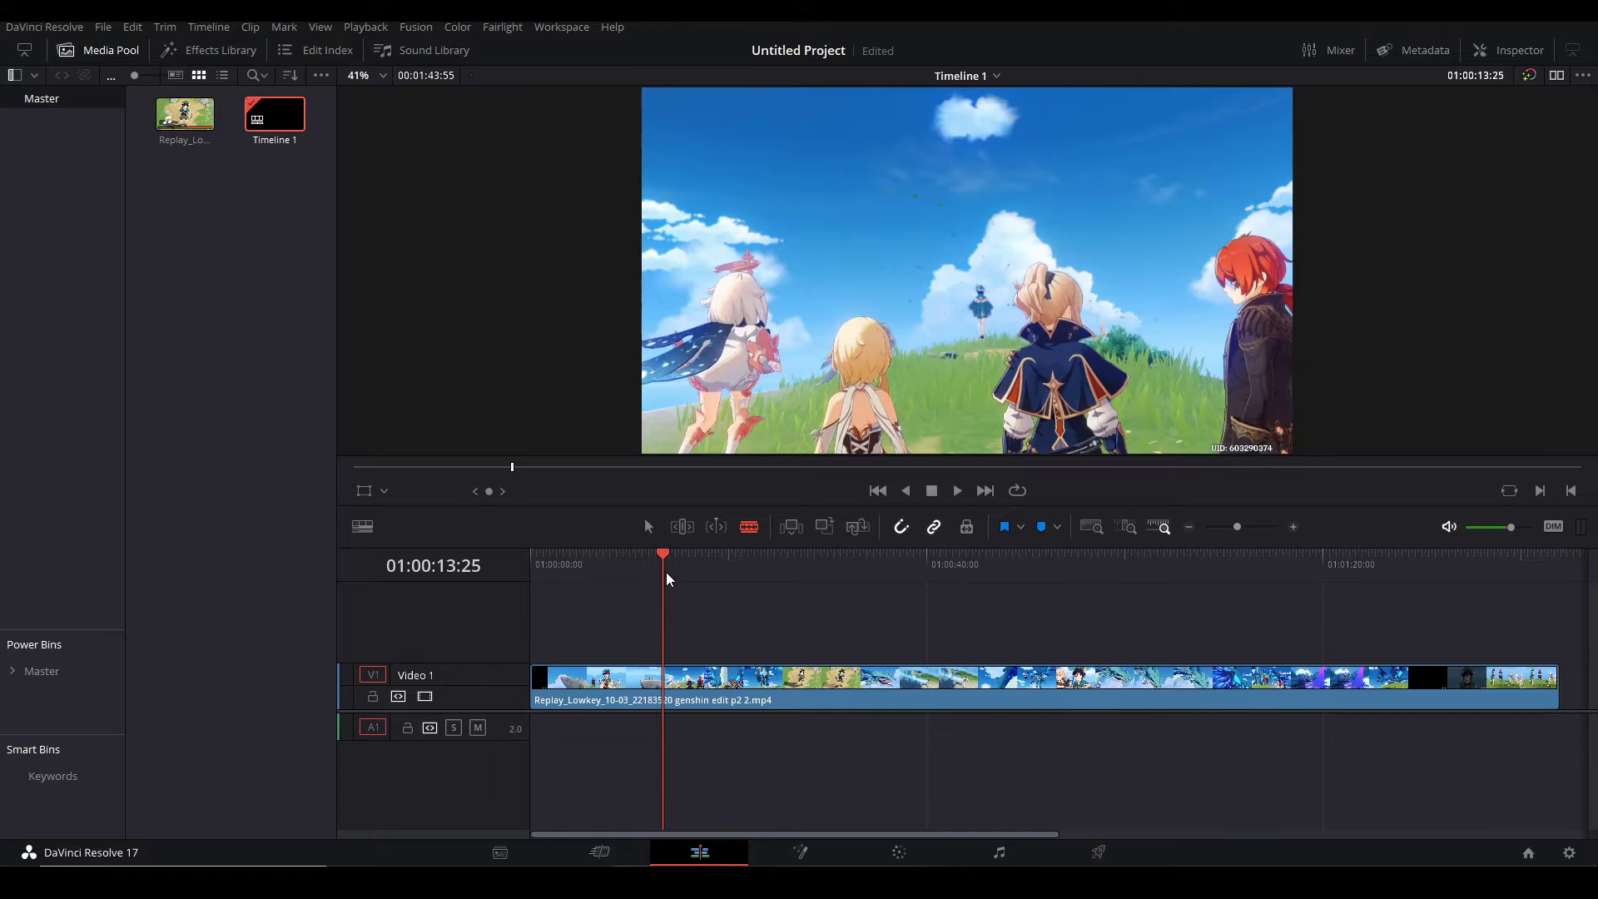
click(666, 682)
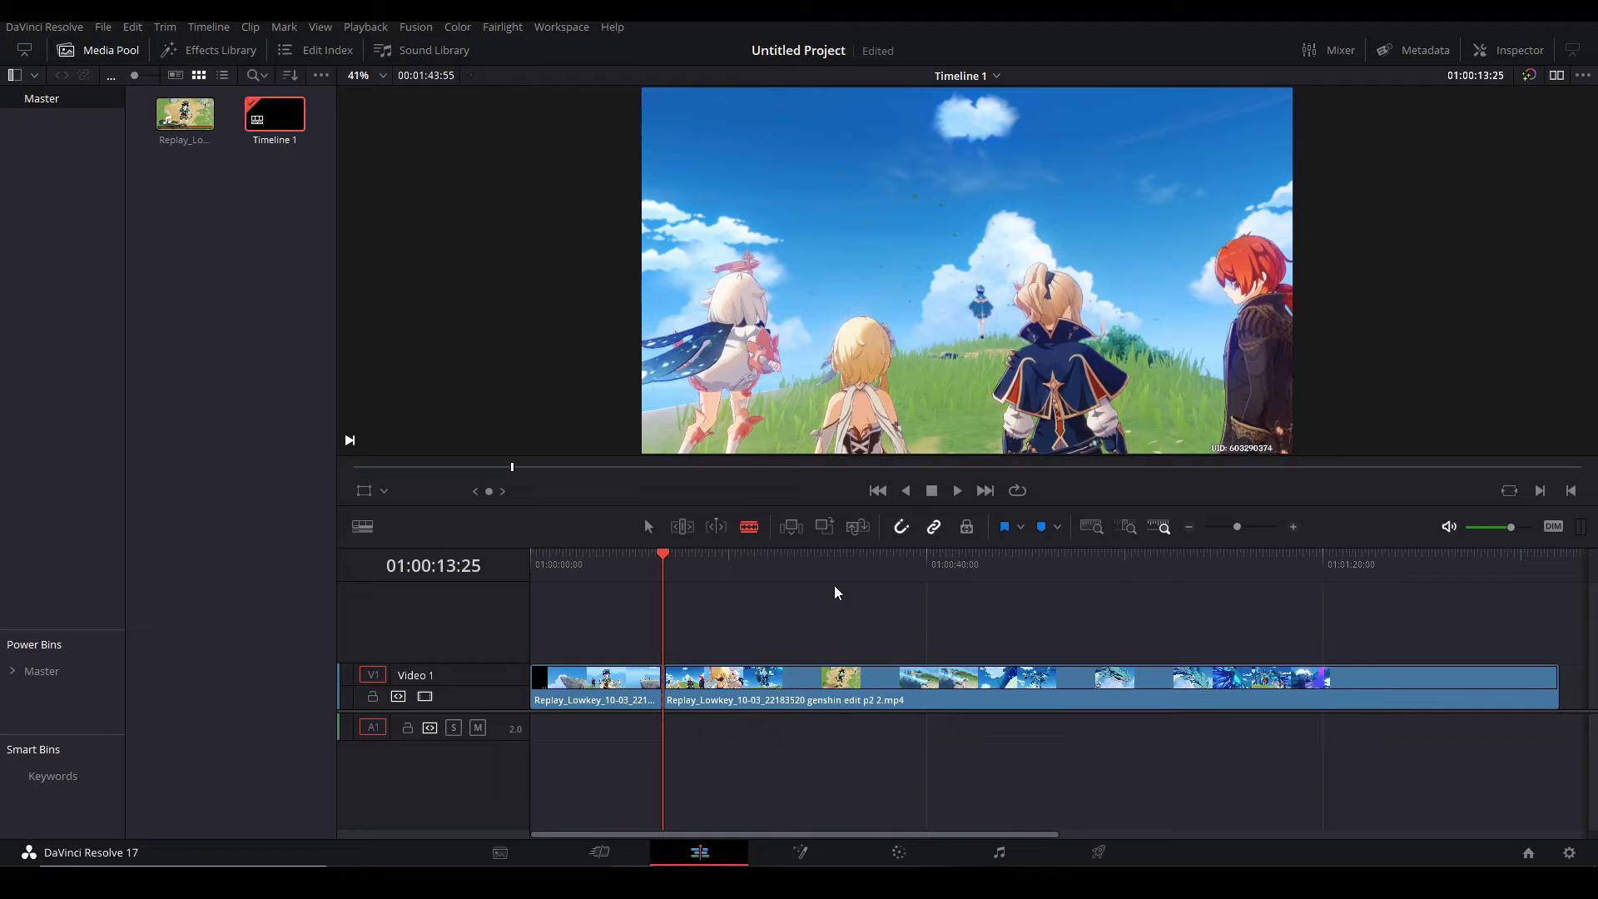
click(695, 564)
drag(697, 567, 715, 566)
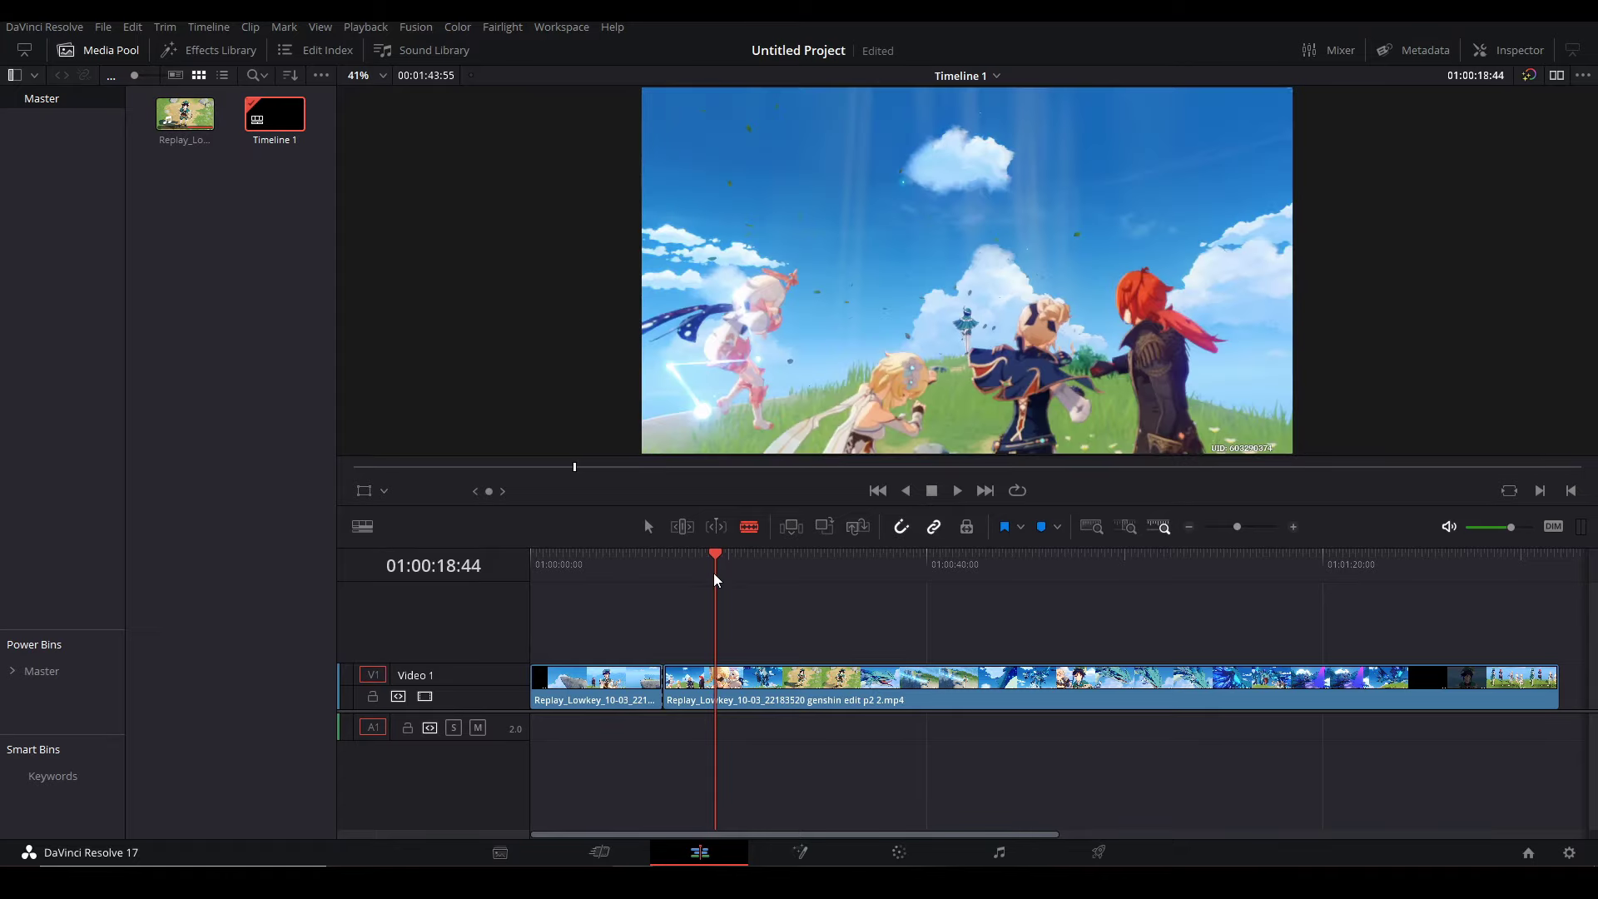
click(715, 679)
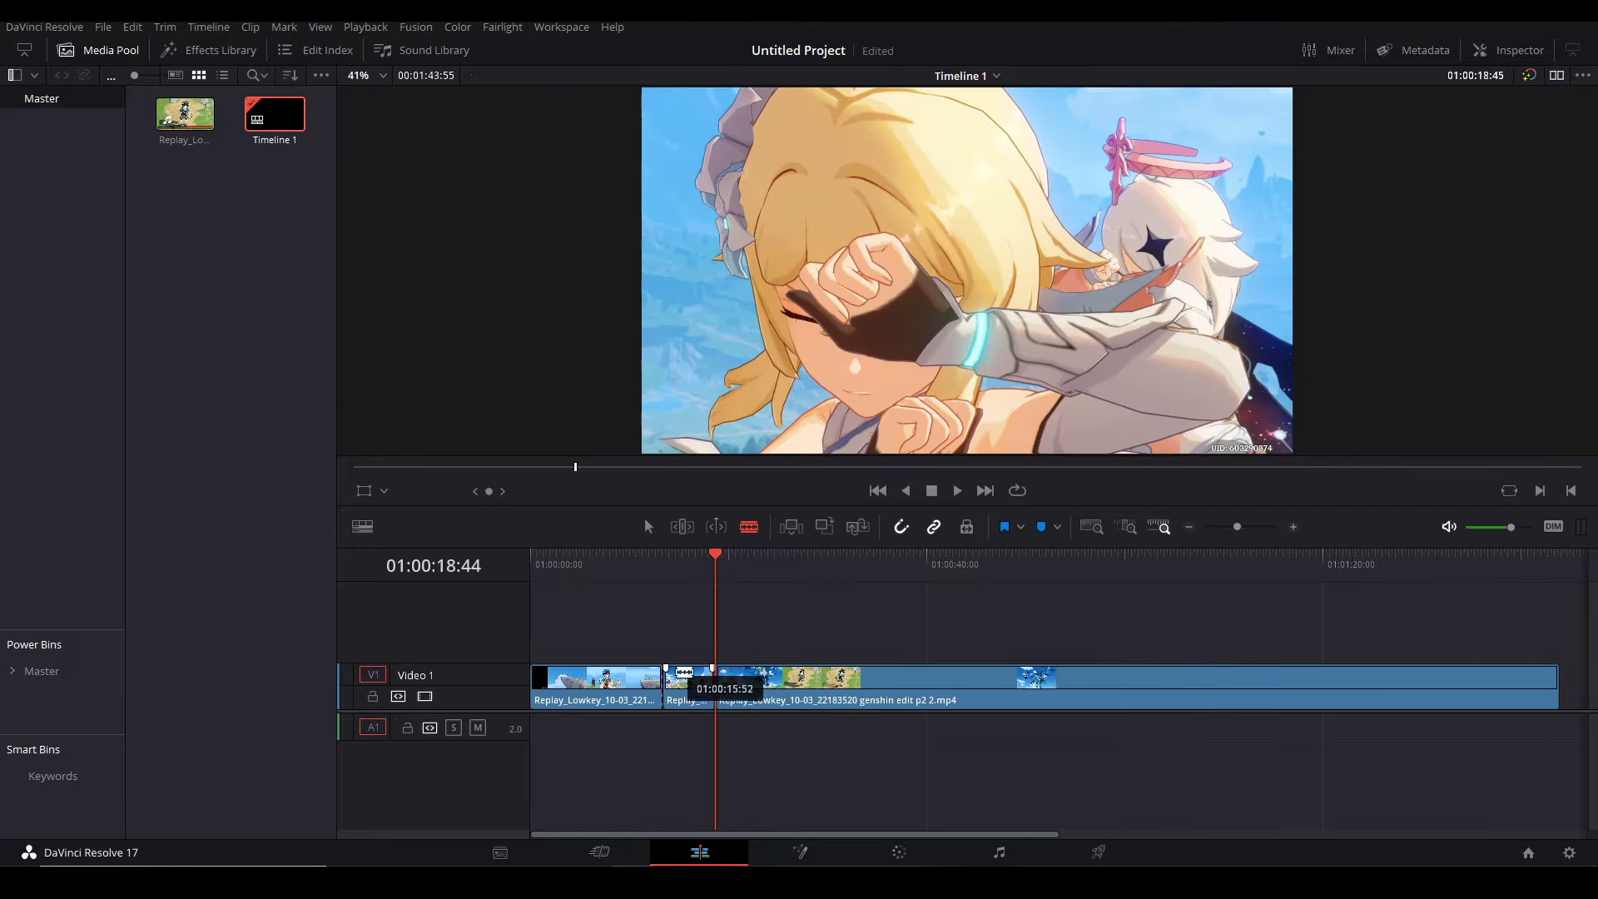
Split the remaining gameplay footage at 01:00:22:00 and at several further points along Video 1.
click(746, 559)
click(747, 680)
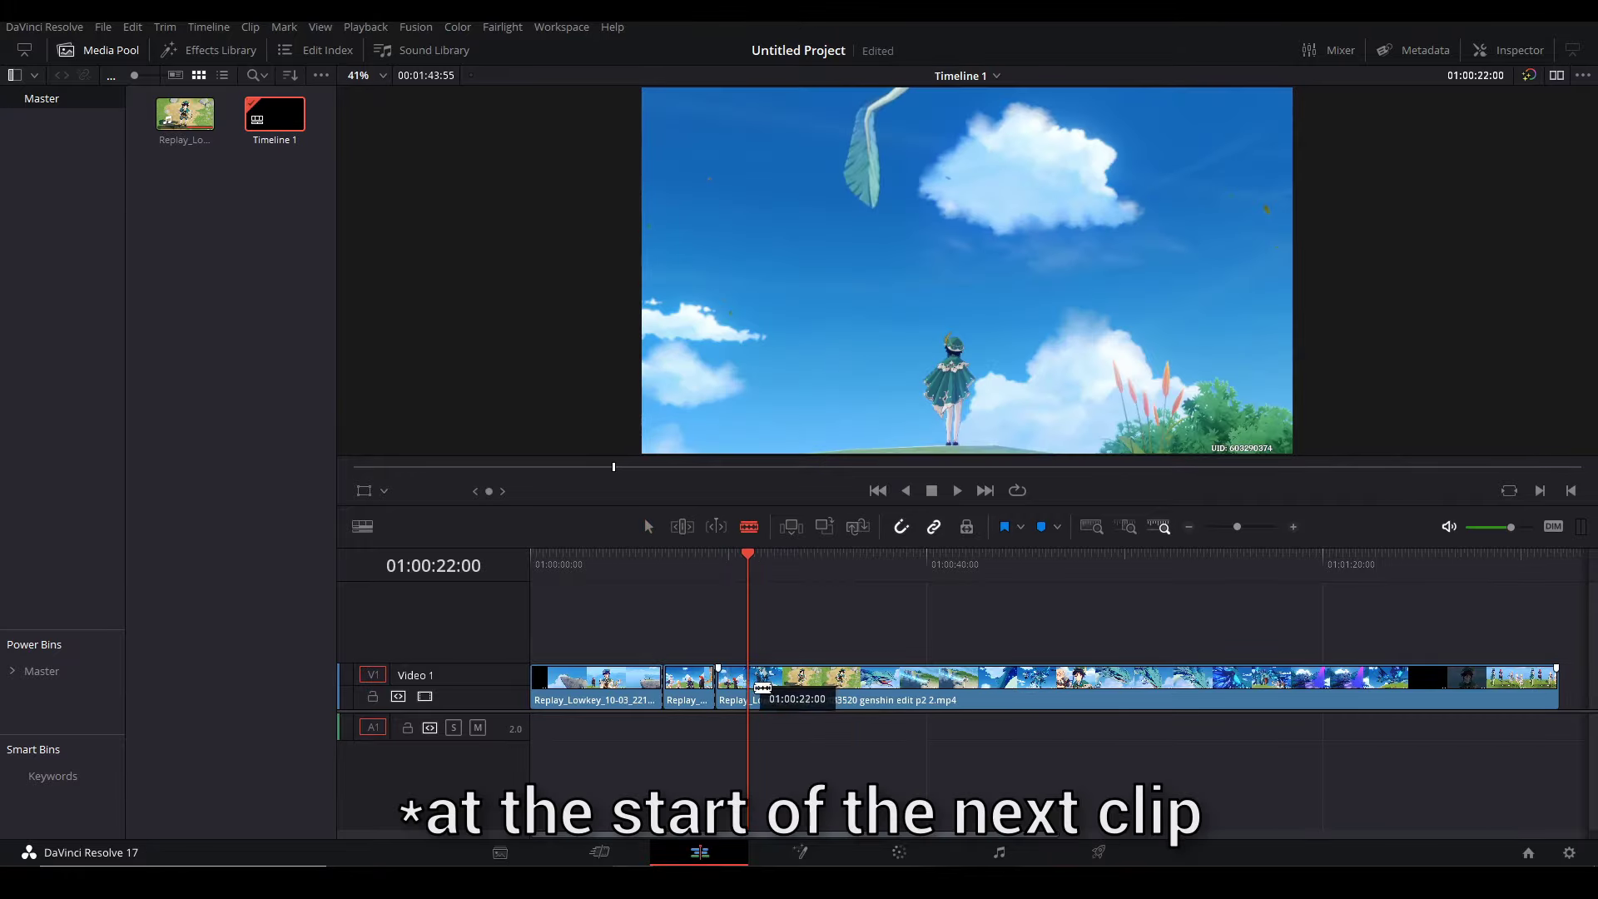
click(778, 560)
click(812, 680)
drag(815, 573, 901, 584)
click(869, 680)
click(905, 680)
click(934, 680)
click(957, 679)
click(1019, 680)
scroll(1019, 582, up, 2)
click(804, 680)
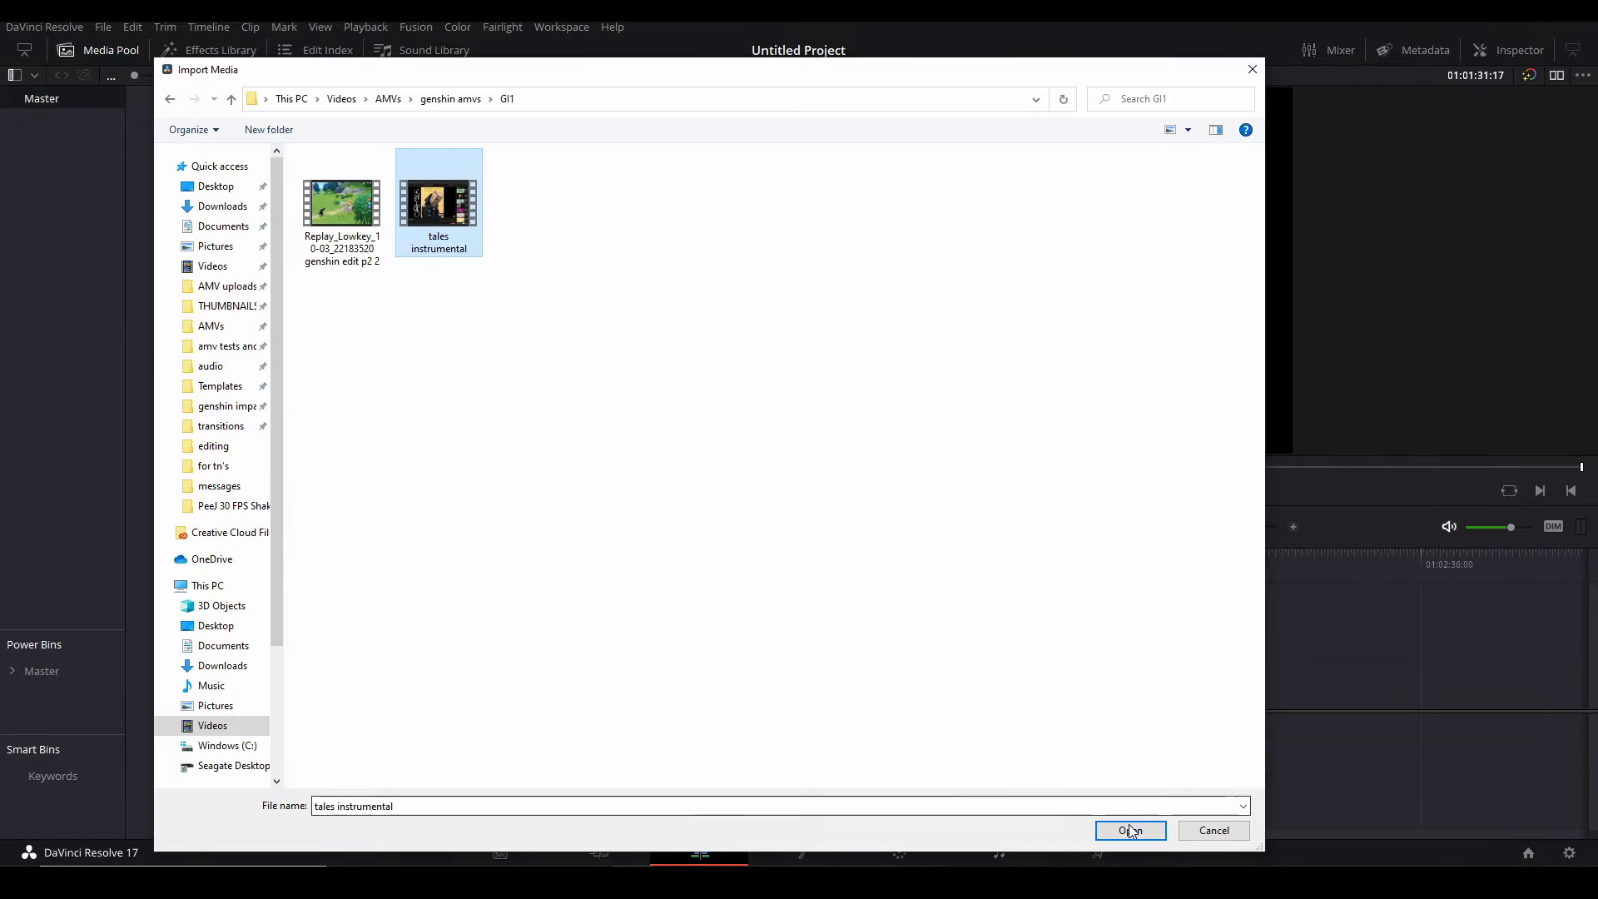
Import the tales instrumental video and play its beginning on the timeline after the gameplay clips.
click(1129, 826)
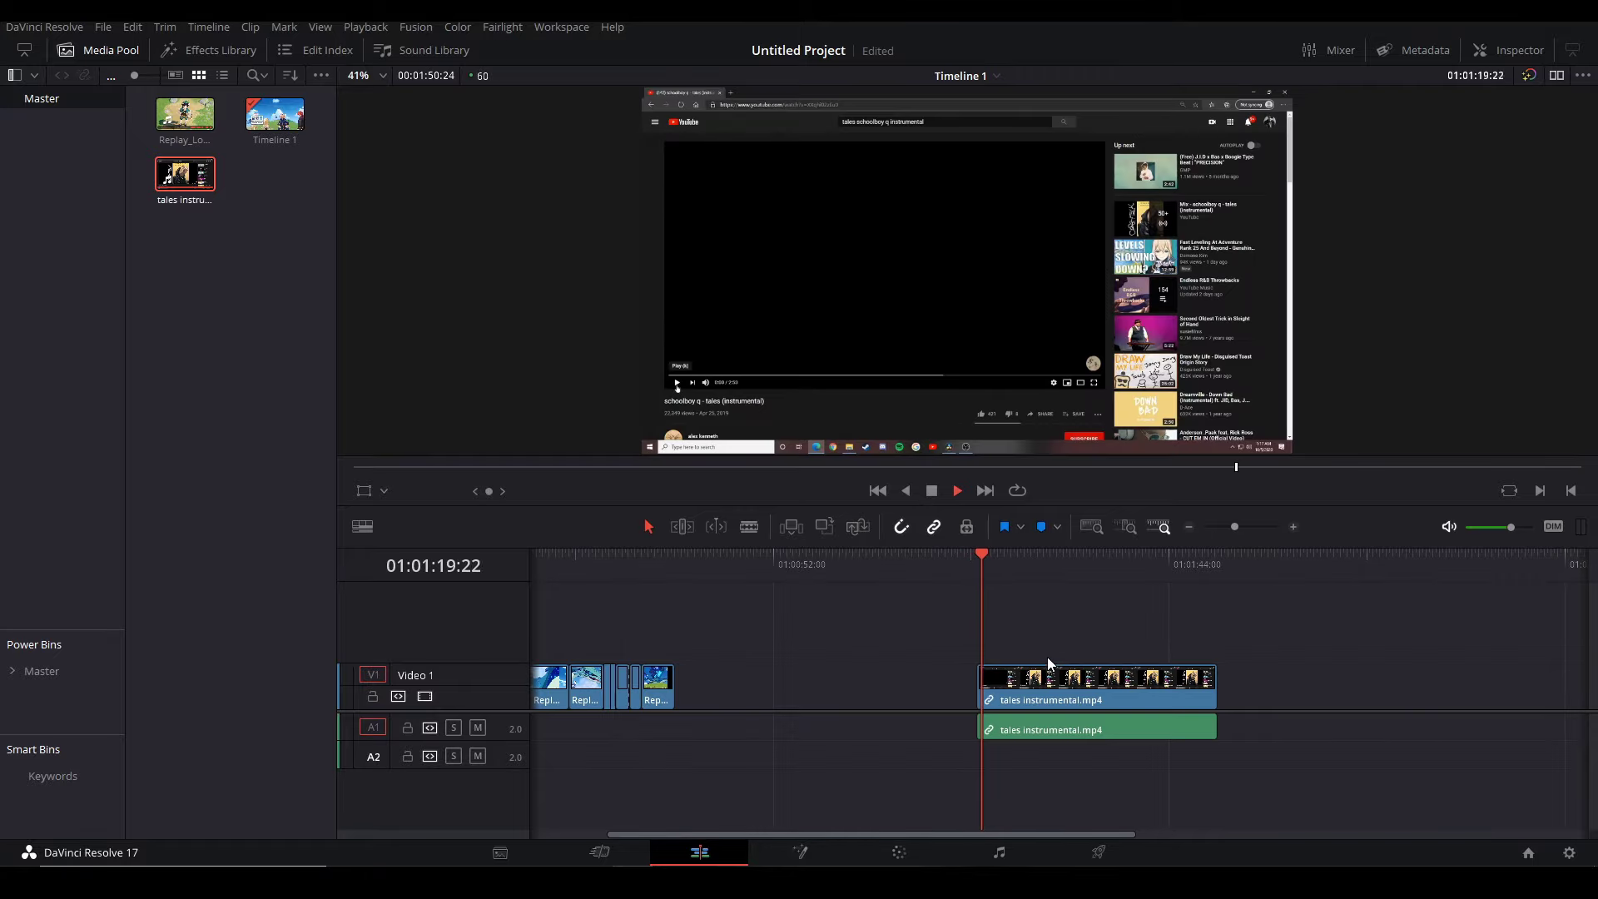
scroll(1065, 649, up, 2)
key(space)
Unlink the tales instrumental clip, delete its video part while keeping the audio, and save the project.
click(1035, 677)
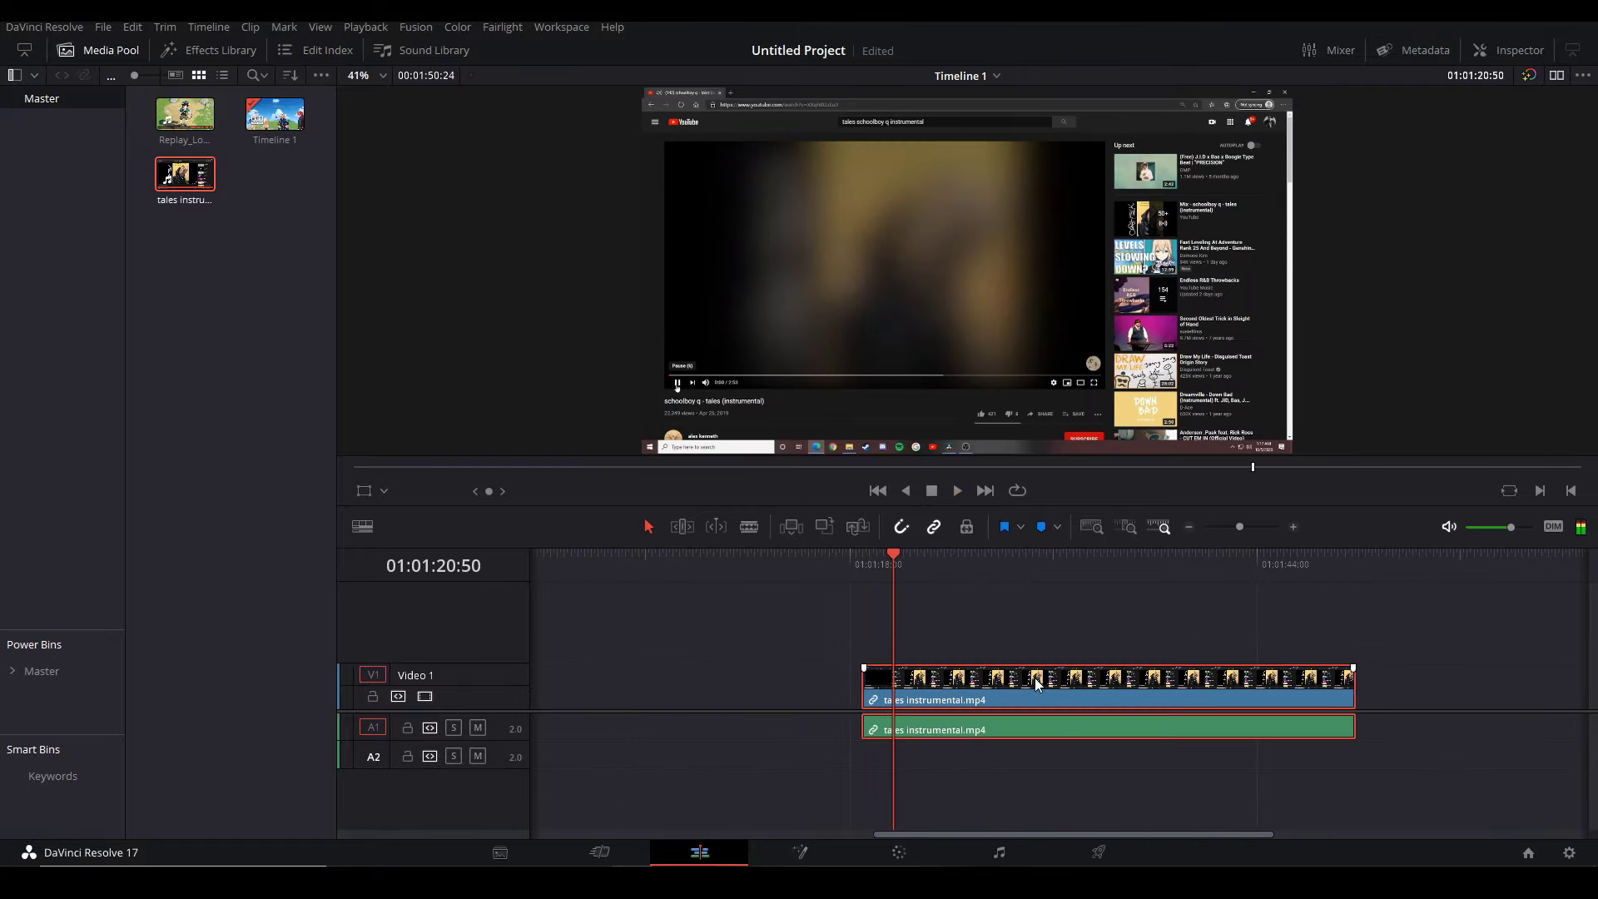
right_click(1069, 675)
click(1069, 672)
drag(1193, 607, 1125, 680)
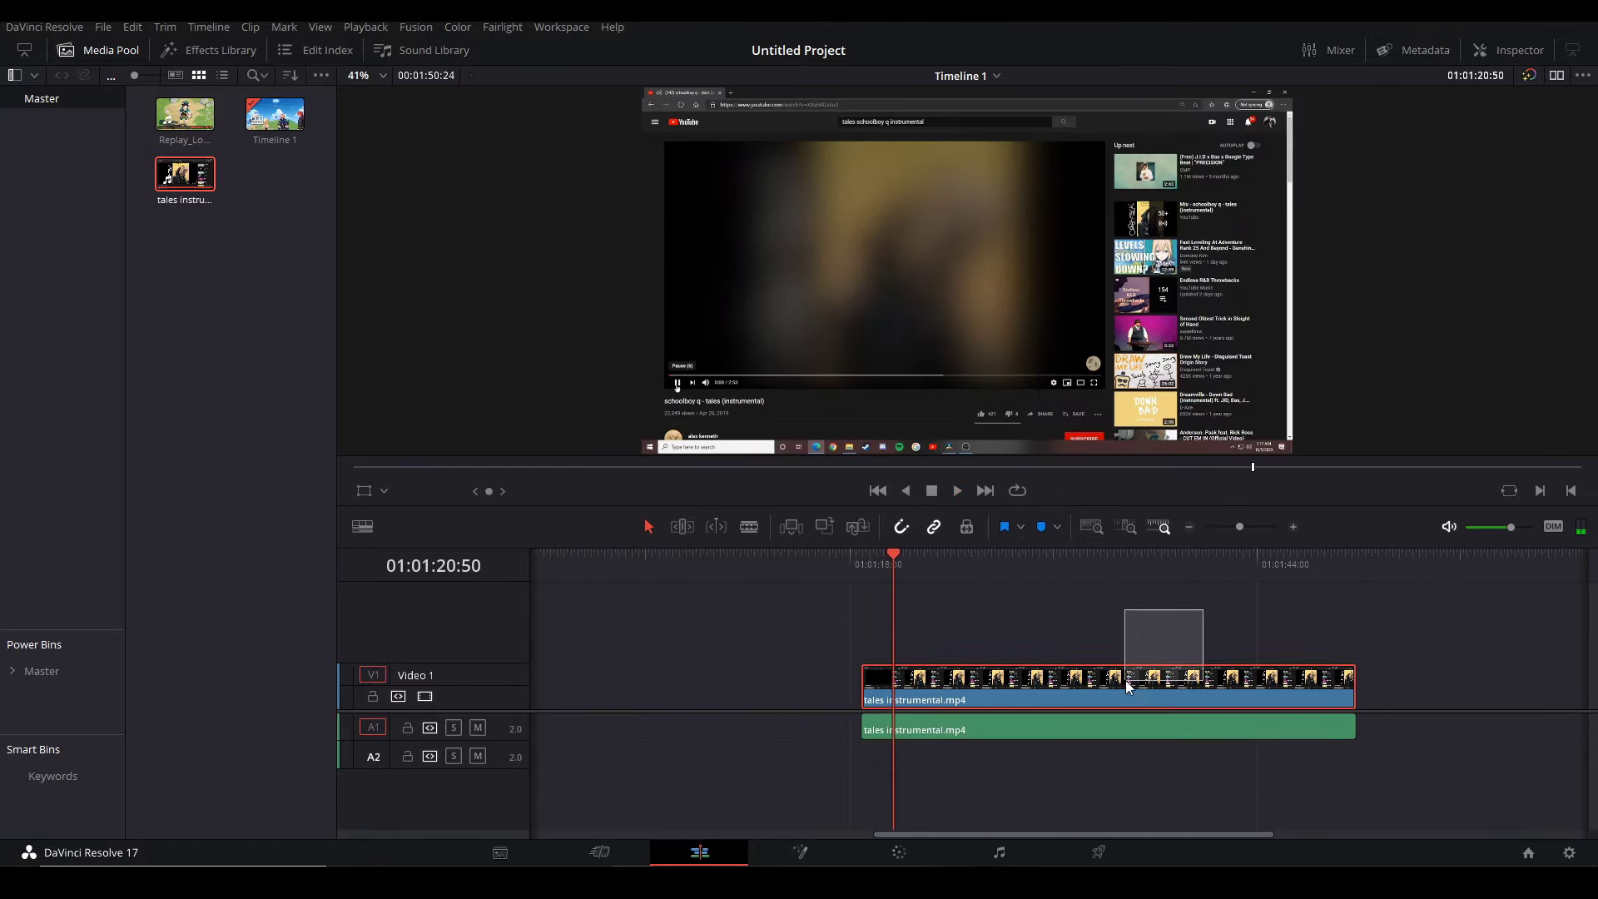
key(BackSpace)
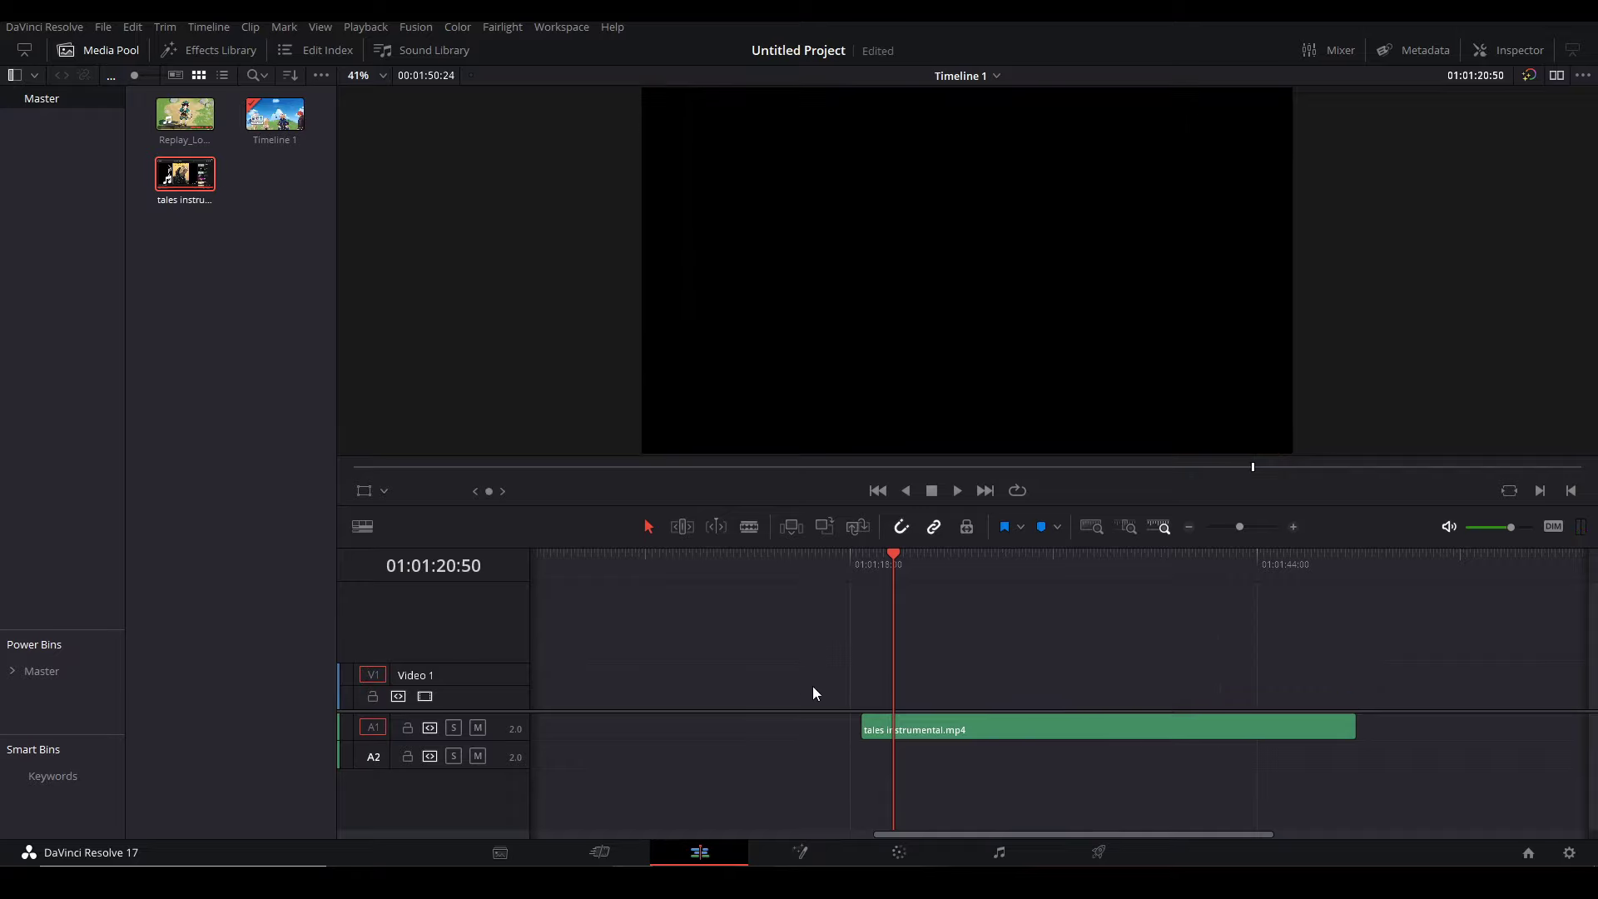
key(ctrl+s)
Make the Audio 1 track taller and move the music clip to the start of the timeline.
scroll(812, 686, right, 1)
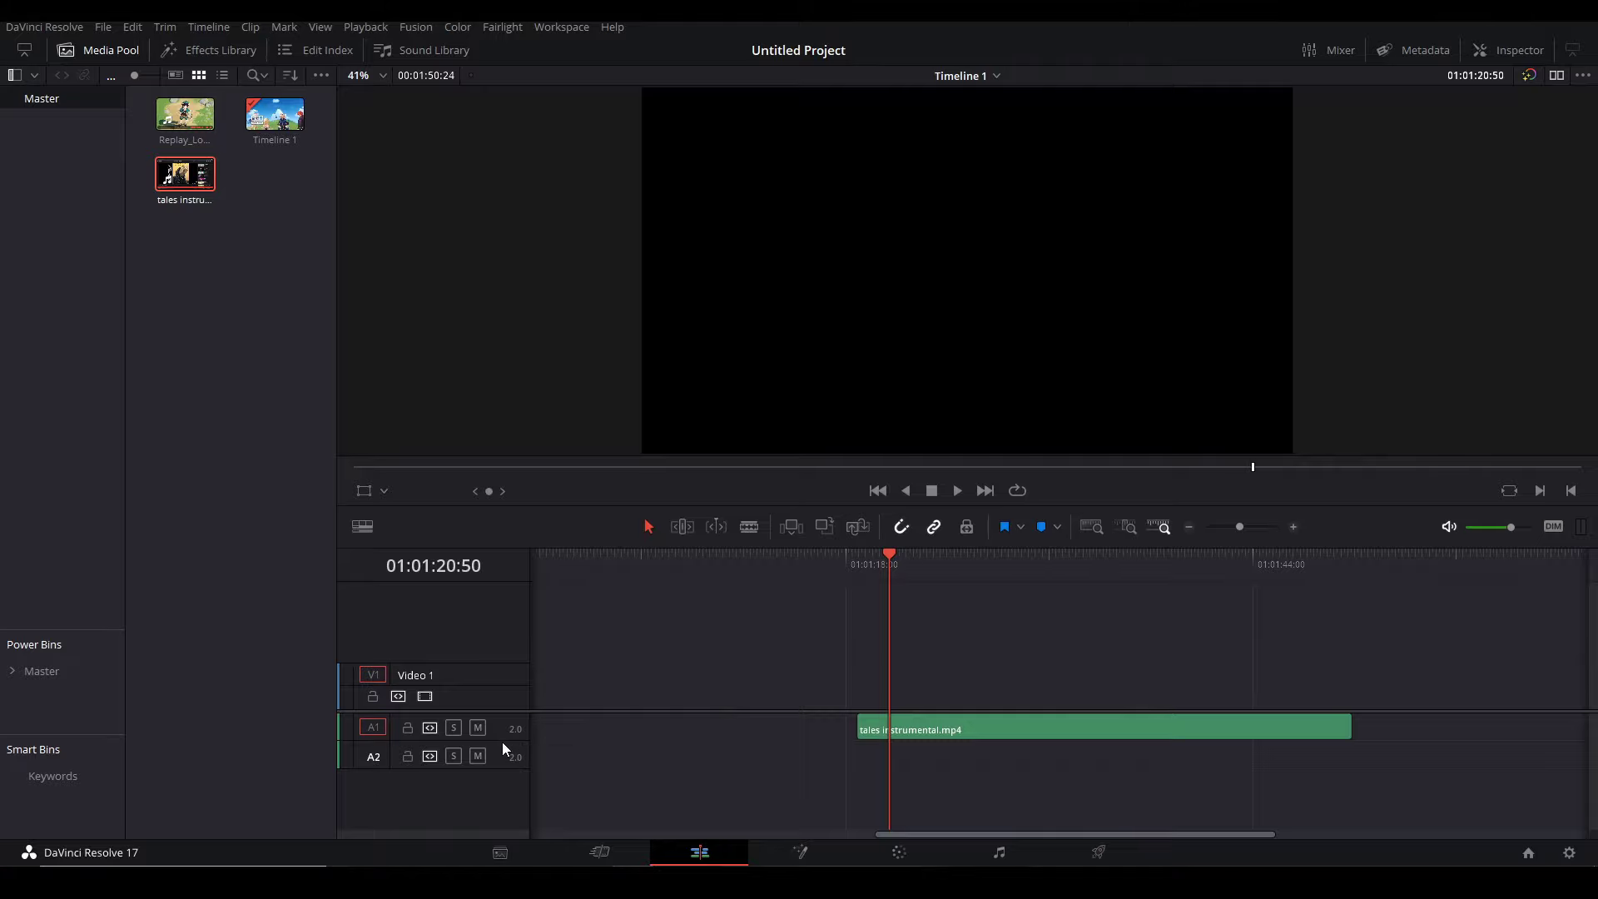
drag(504, 741, 504, 777)
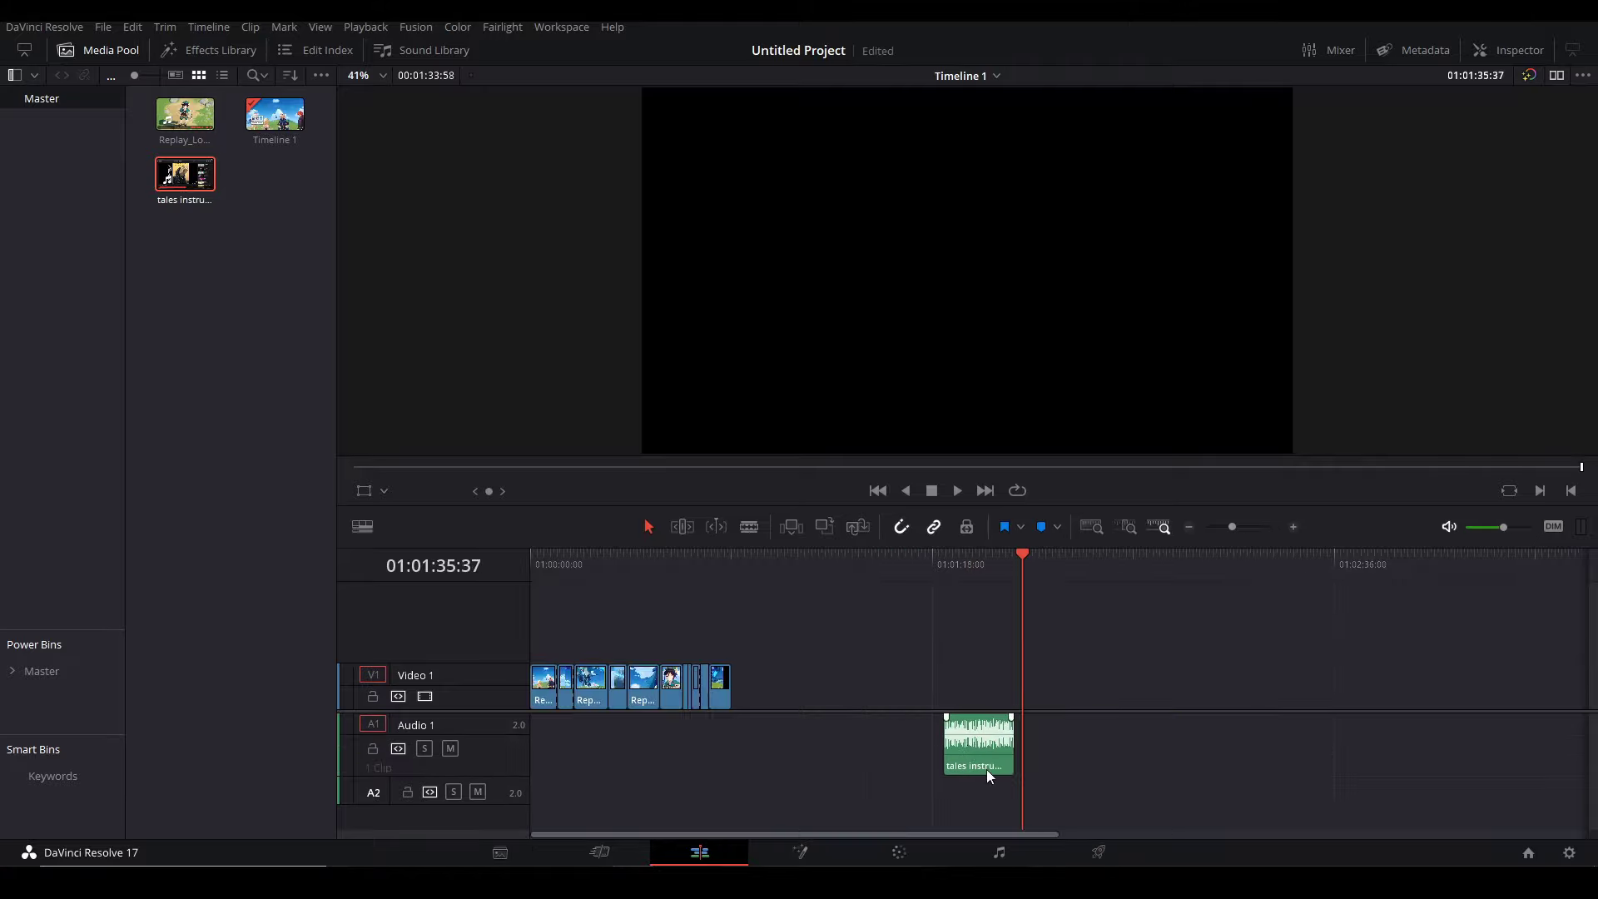
drag(986, 769, 526, 767)
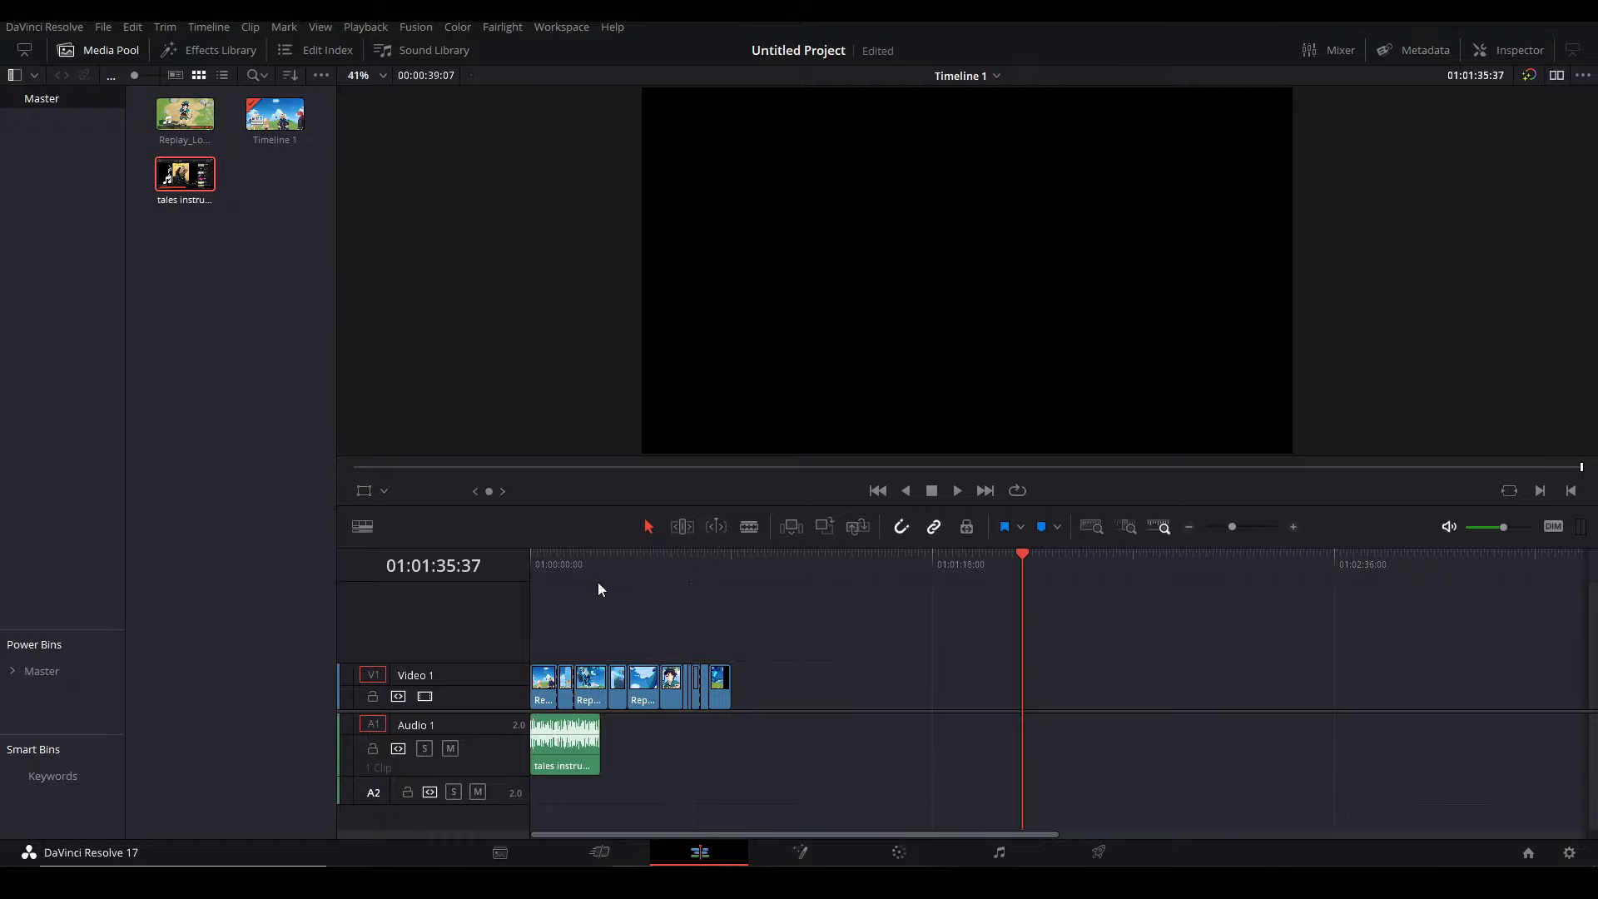
key(Home)
scroll(782, 646, up, 5)
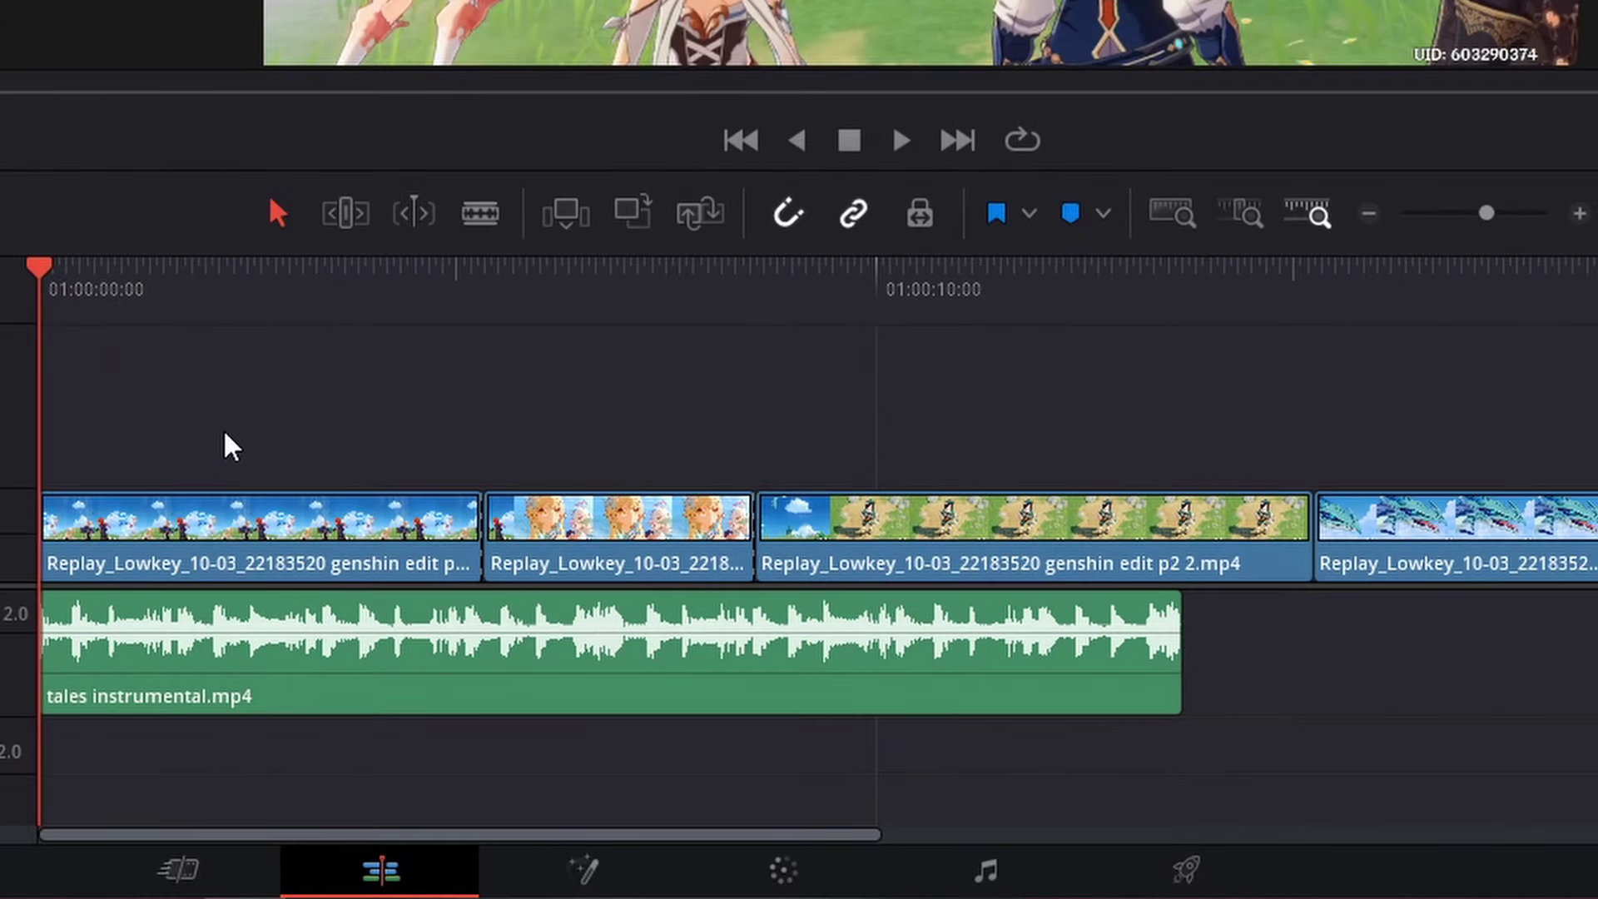
click(188, 304)
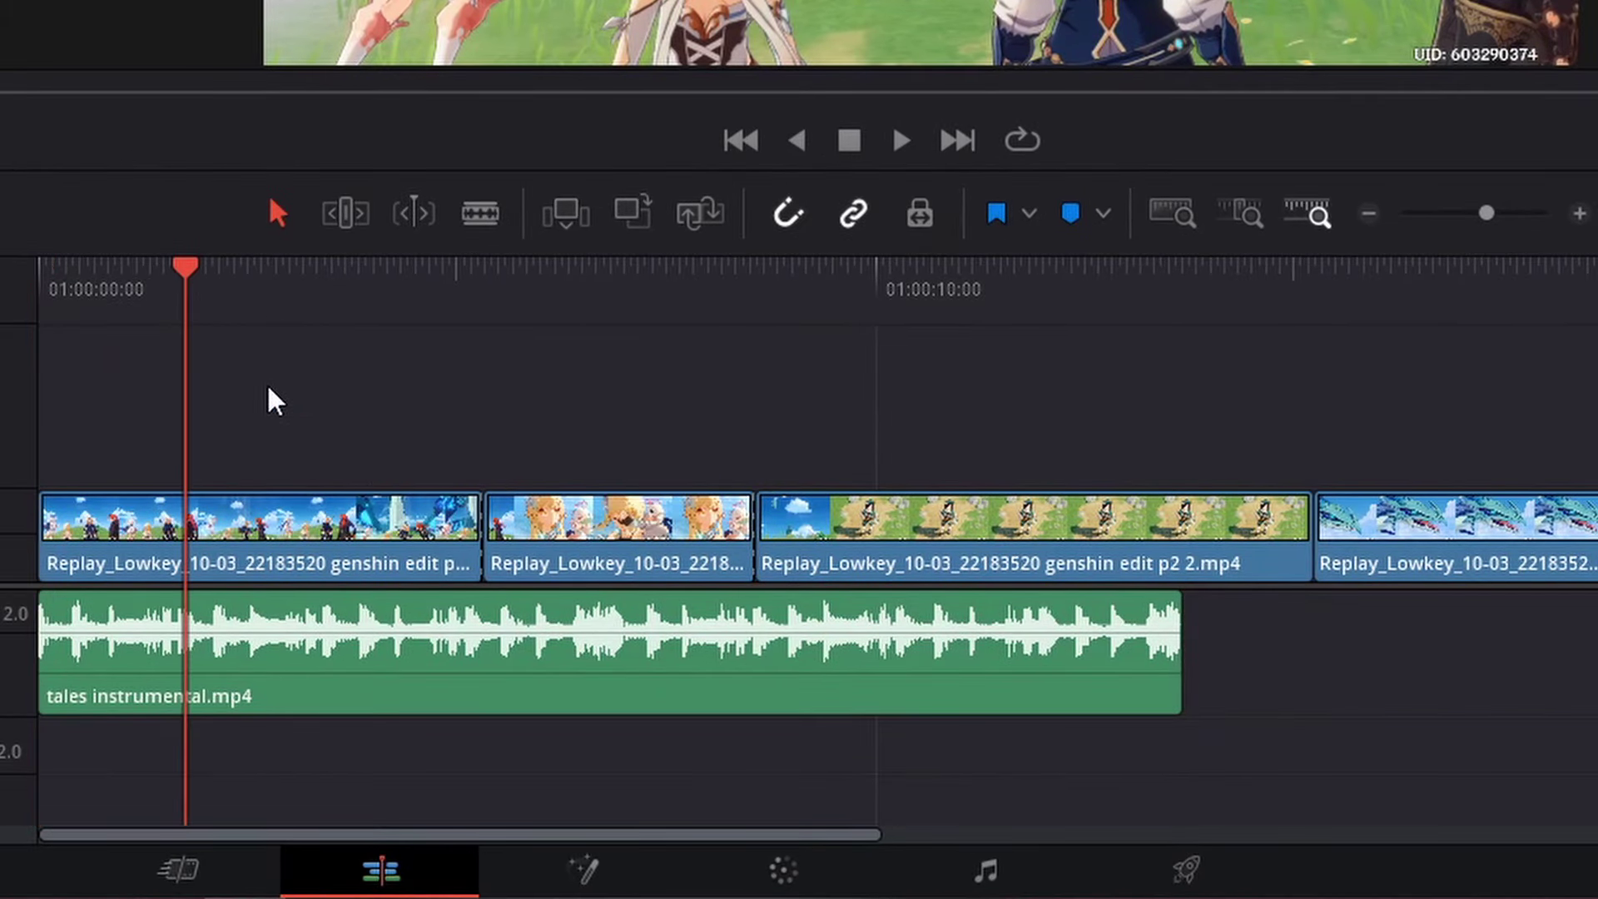
key(m)
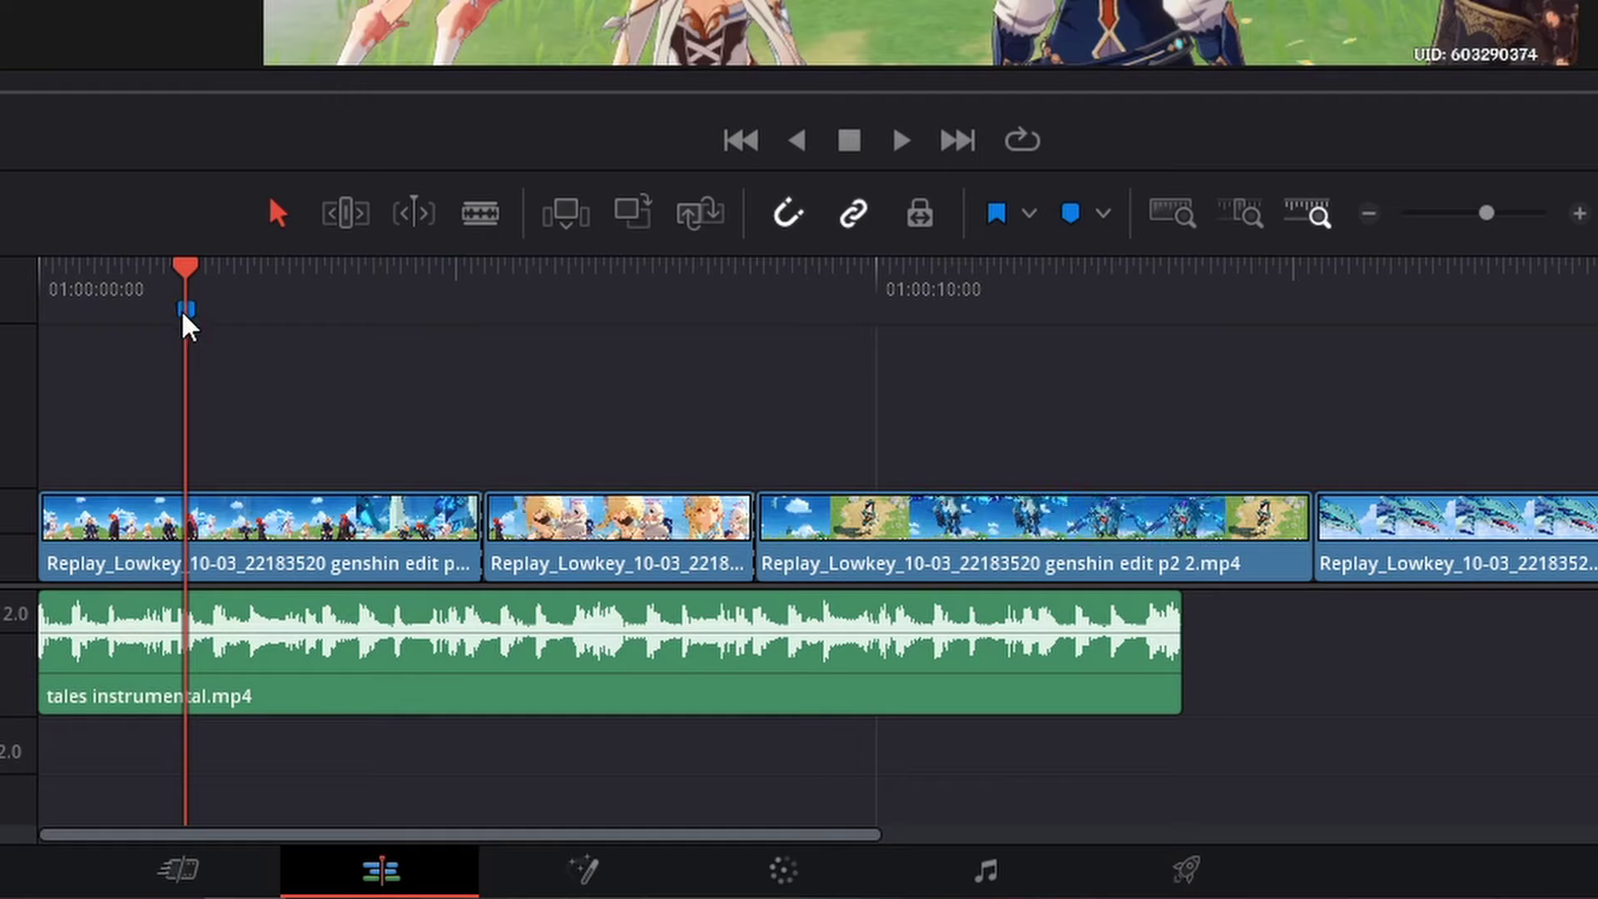
click(186, 310)
key(Delete)
click(283, 549)
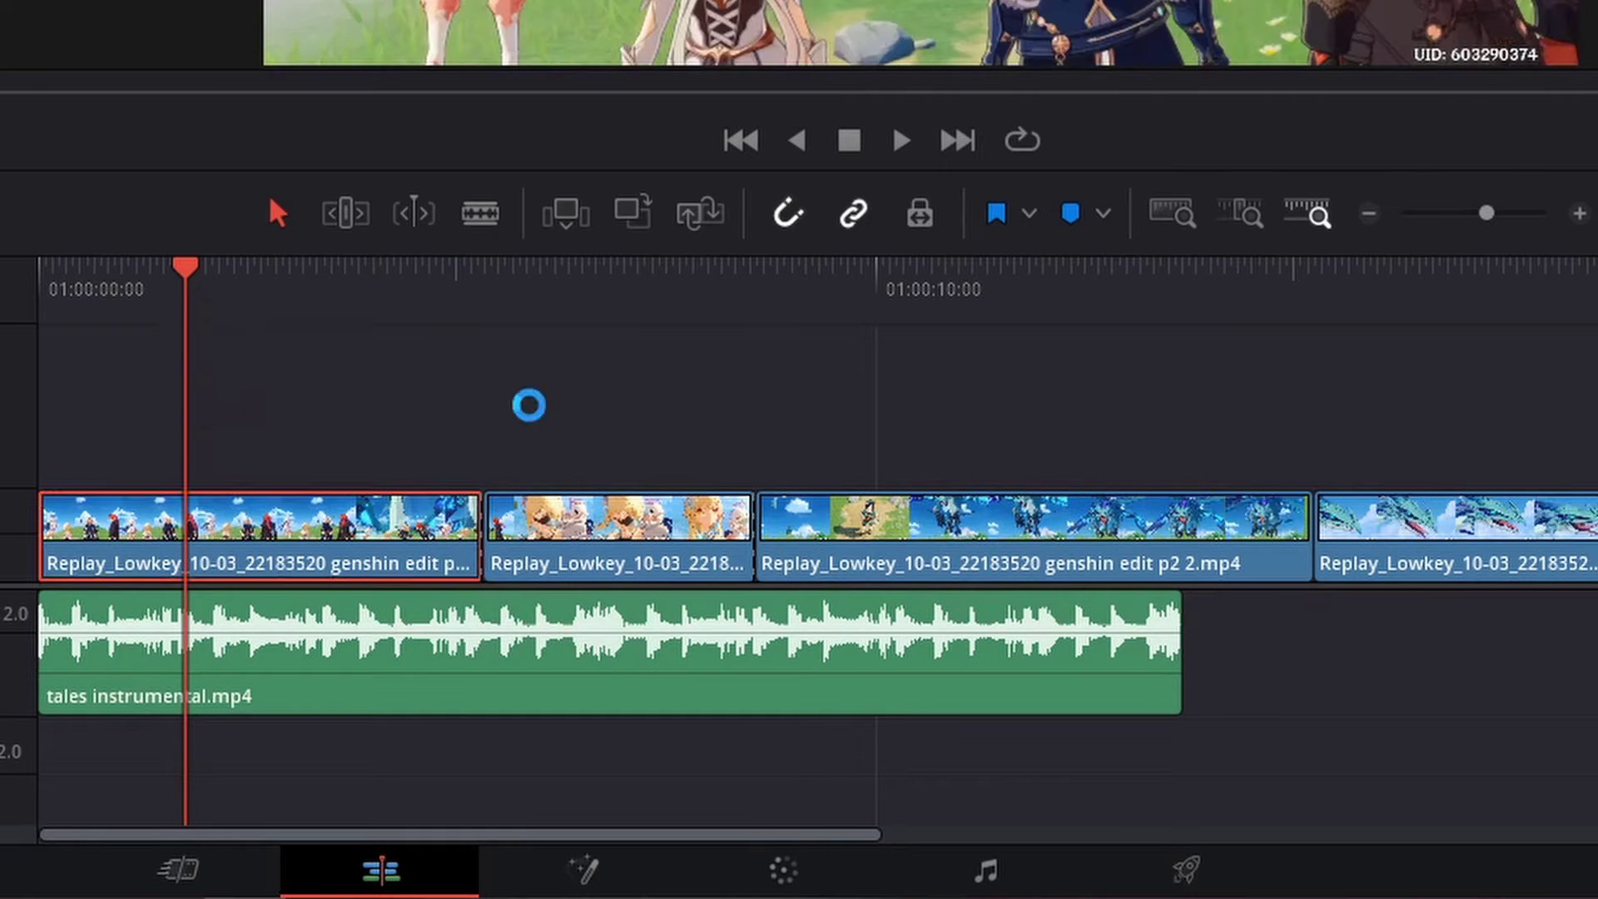
Add markers to the music clip on its first two beats.
click(158, 697)
key(m)
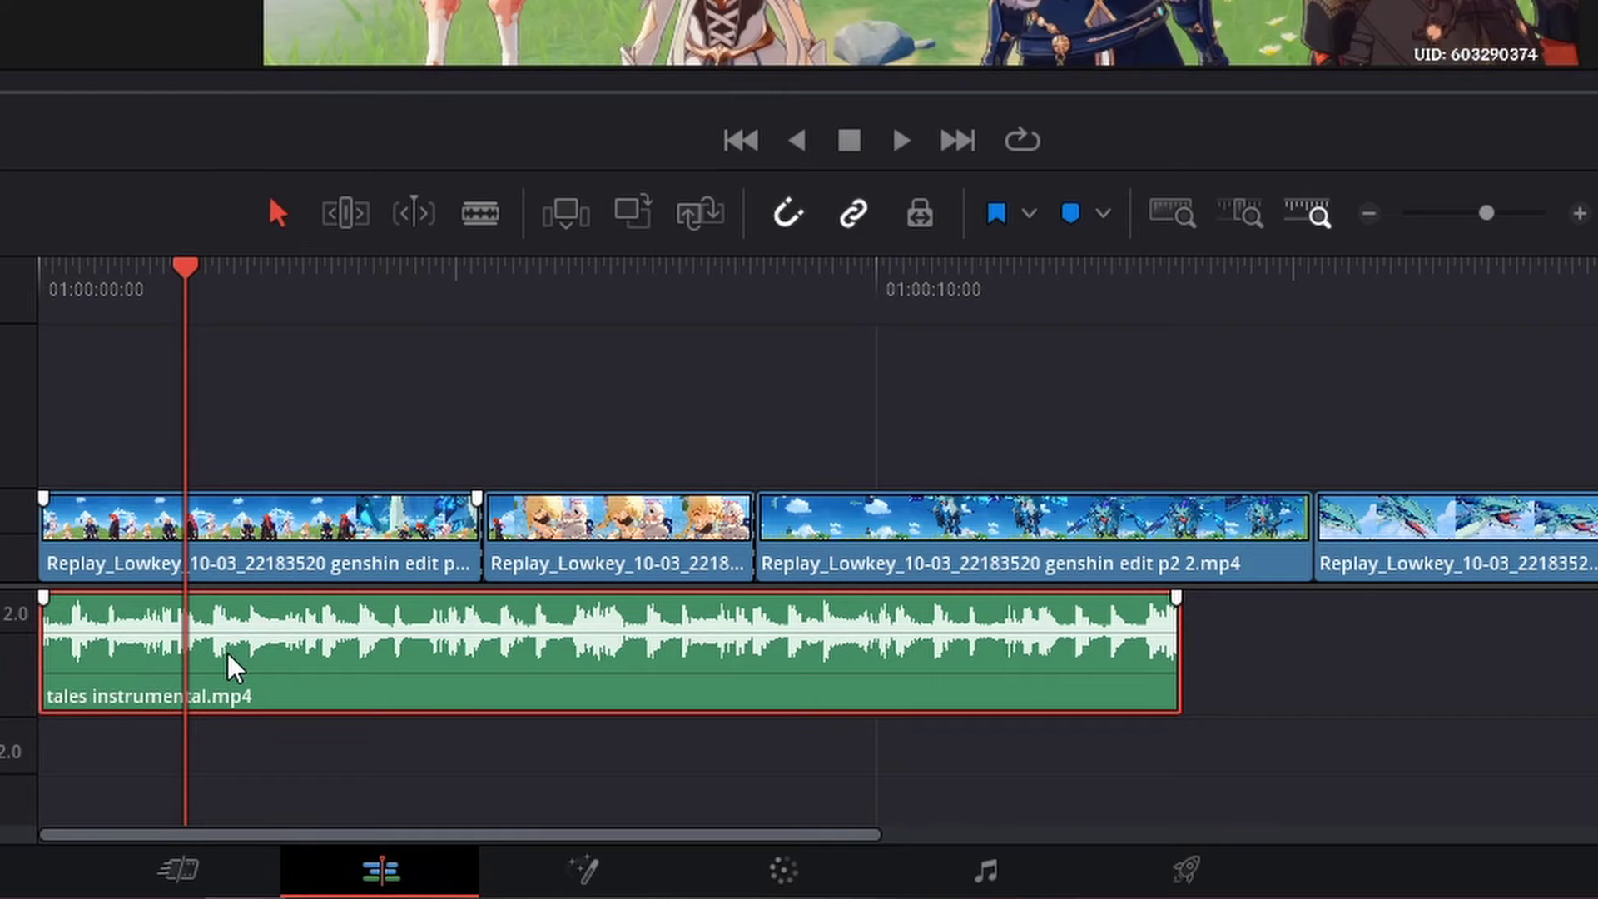
click(147, 327)
key(ctrl+equal)
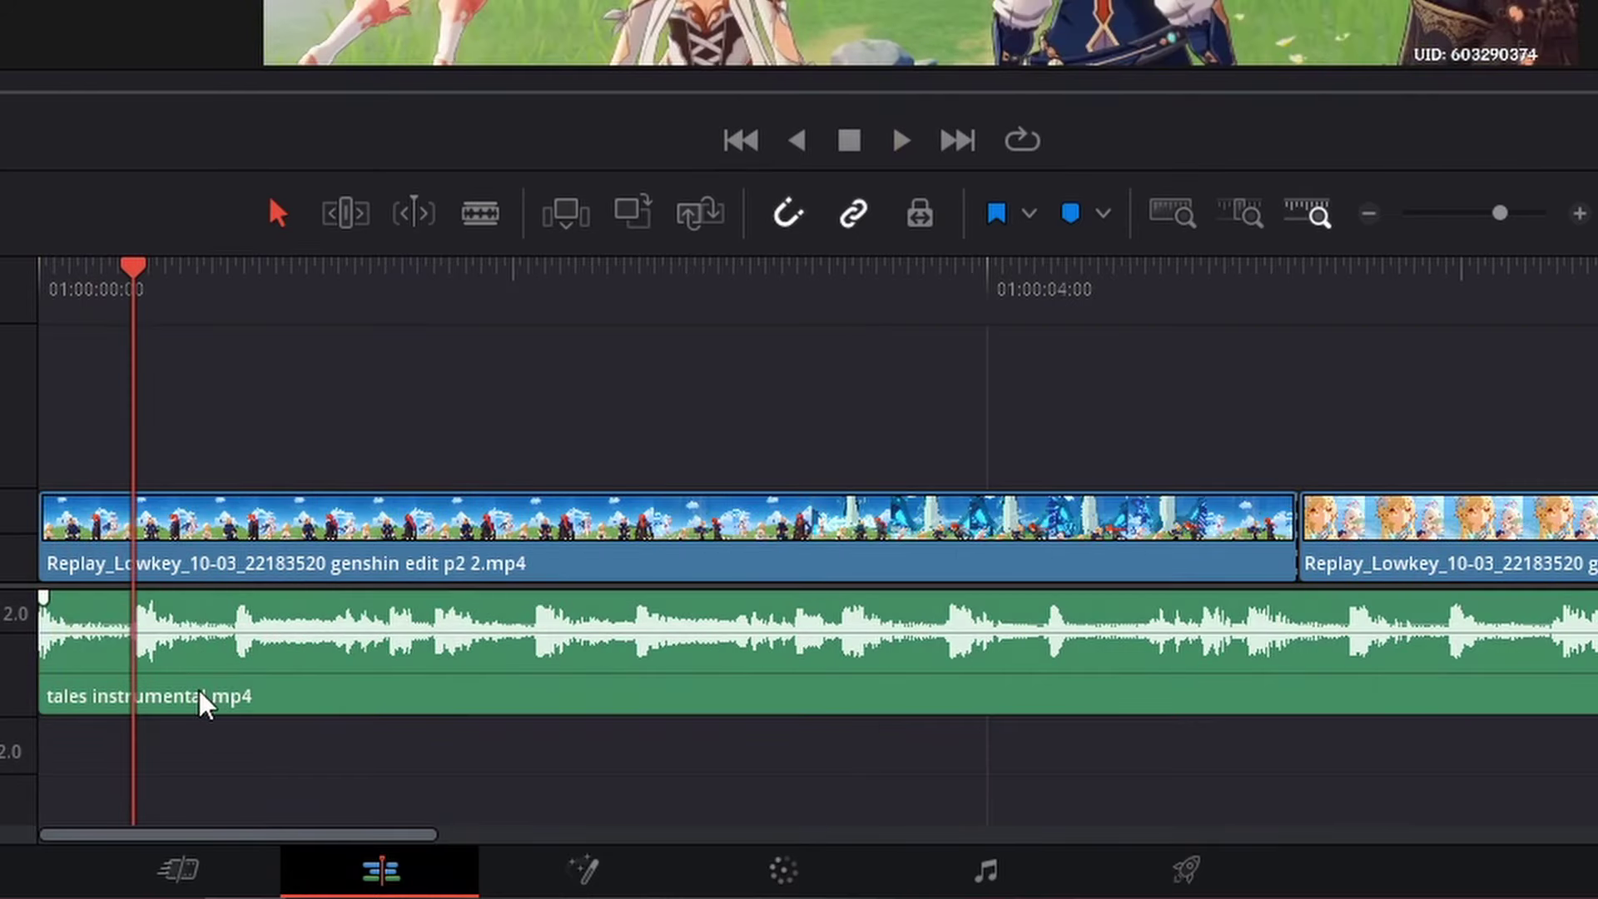
key(space)
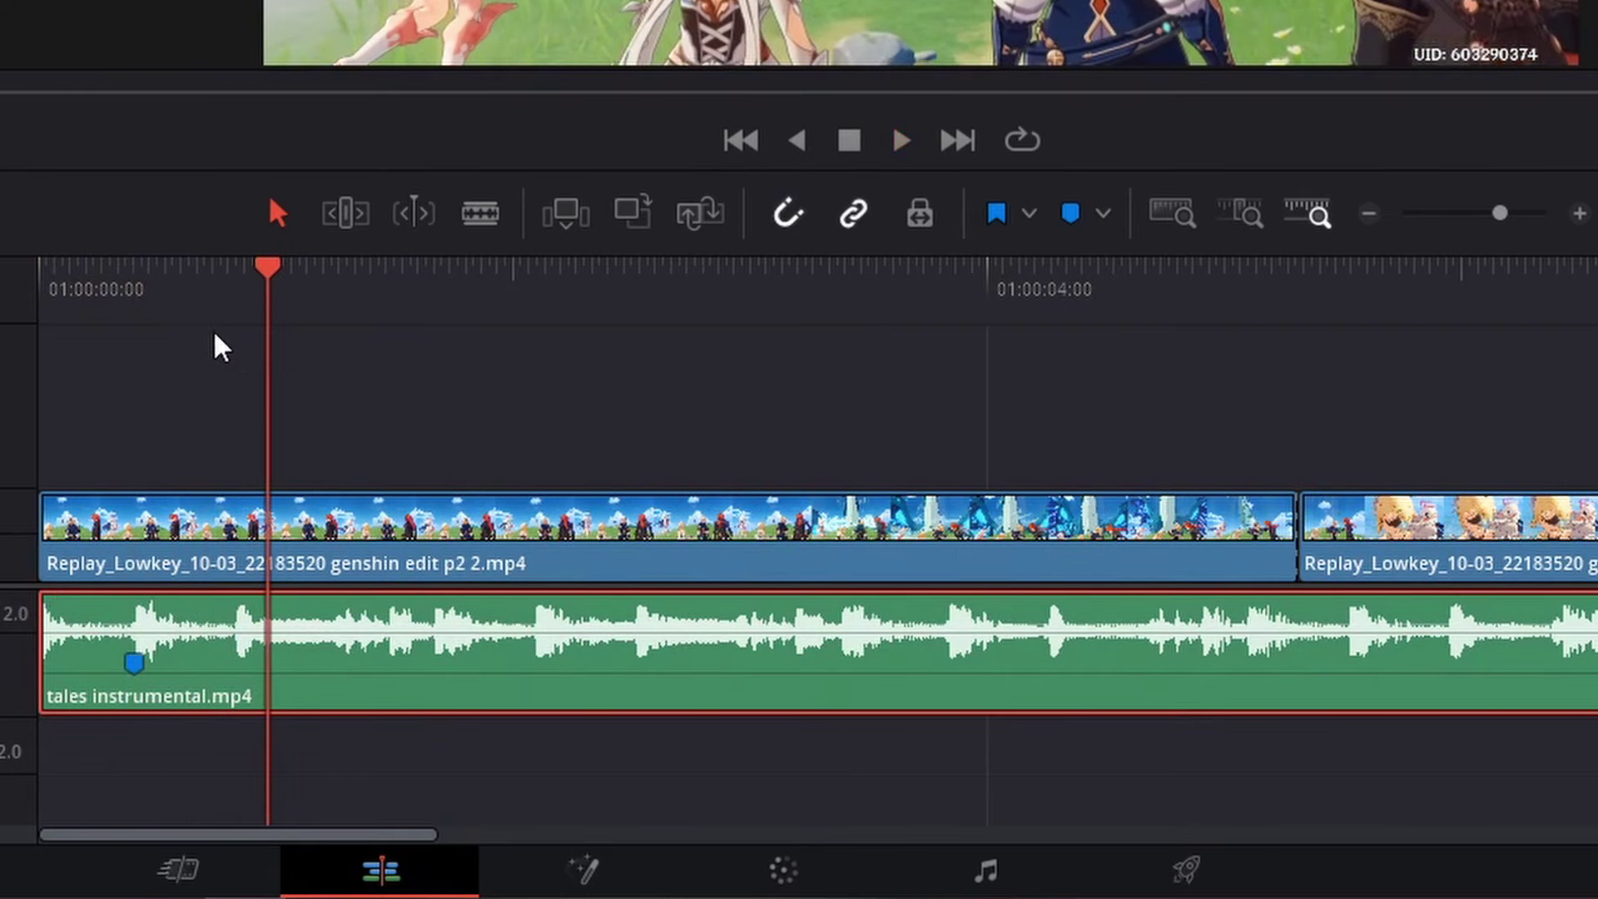
drag(247, 326, 234, 323)
key(m)
Play on through the music clip and add a marker on each of the following beats.
key(space)
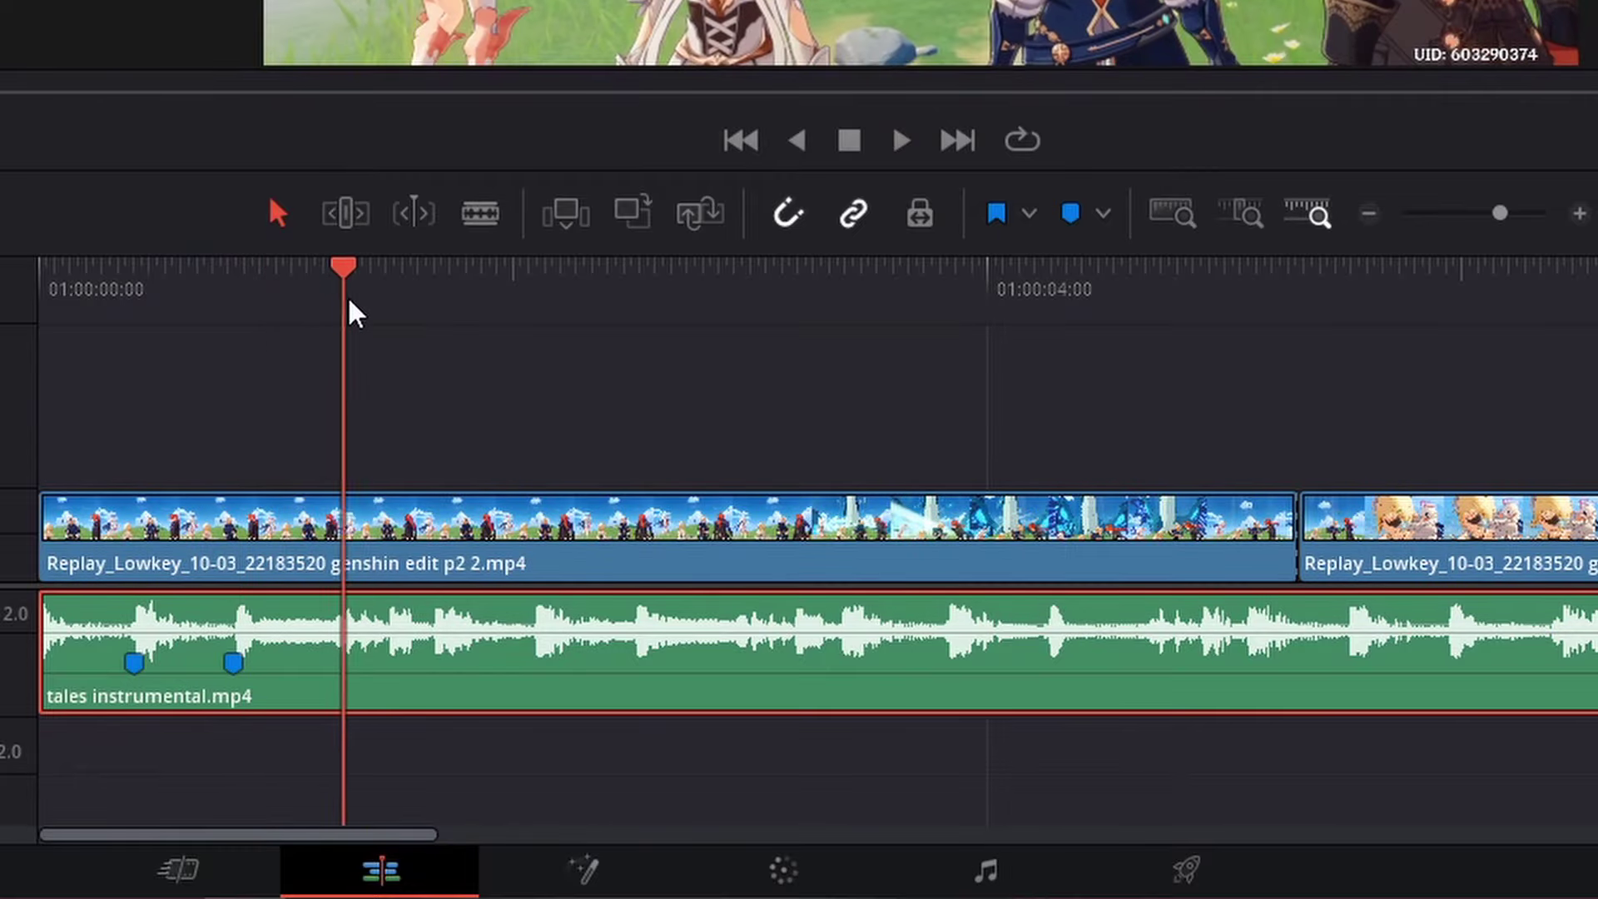
key(m)
key(m)
key(m)
key(m)
key(m)
key(m)
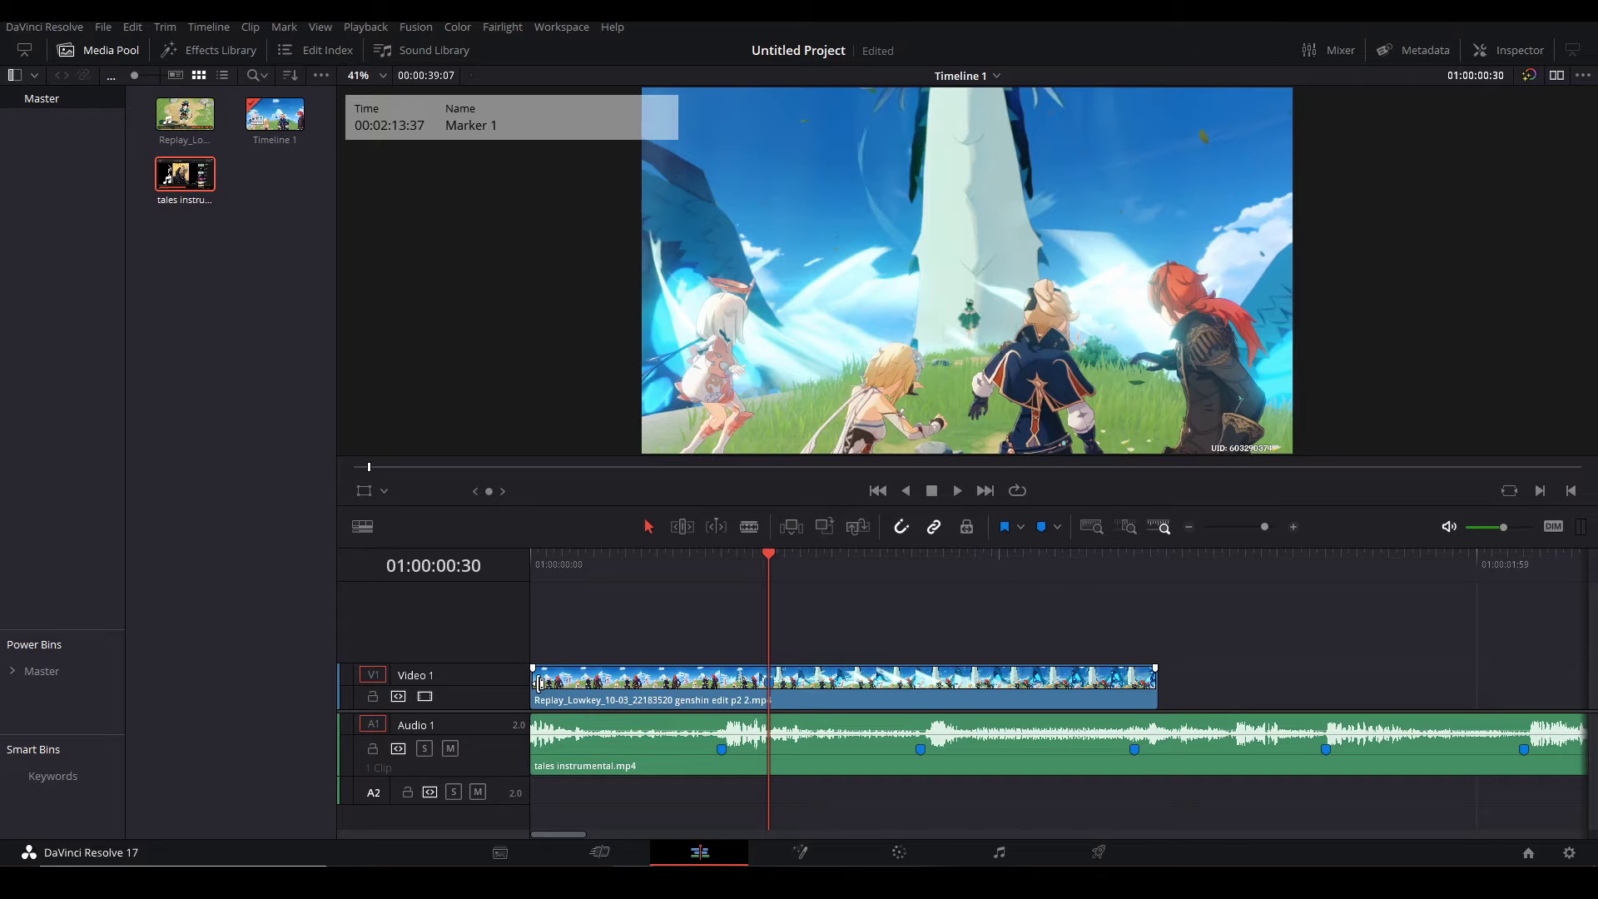
Trim the end of the first video clip to the second beat marker and play the cut back.
click(549, 692)
mouse_move(548, 692)
mouse_down()
mouse_move(653, 702)
mouse_move(538, 683)
mouse_up()
drag(1106, 684, 918, 681)
click(550, 559)
key(space)
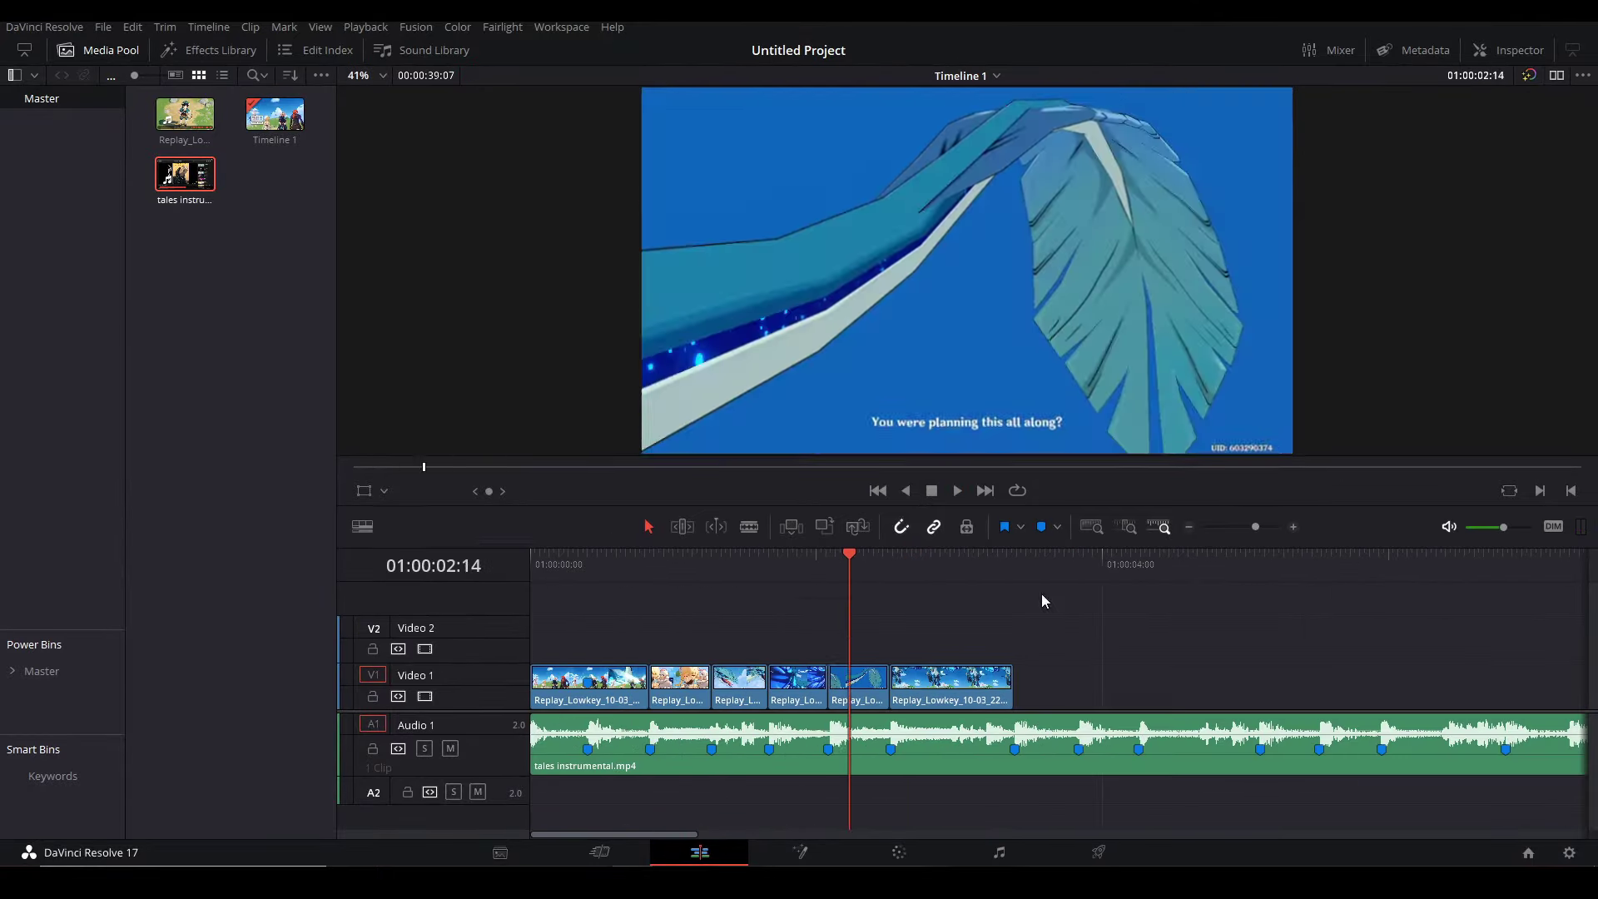
click(1019, 566)
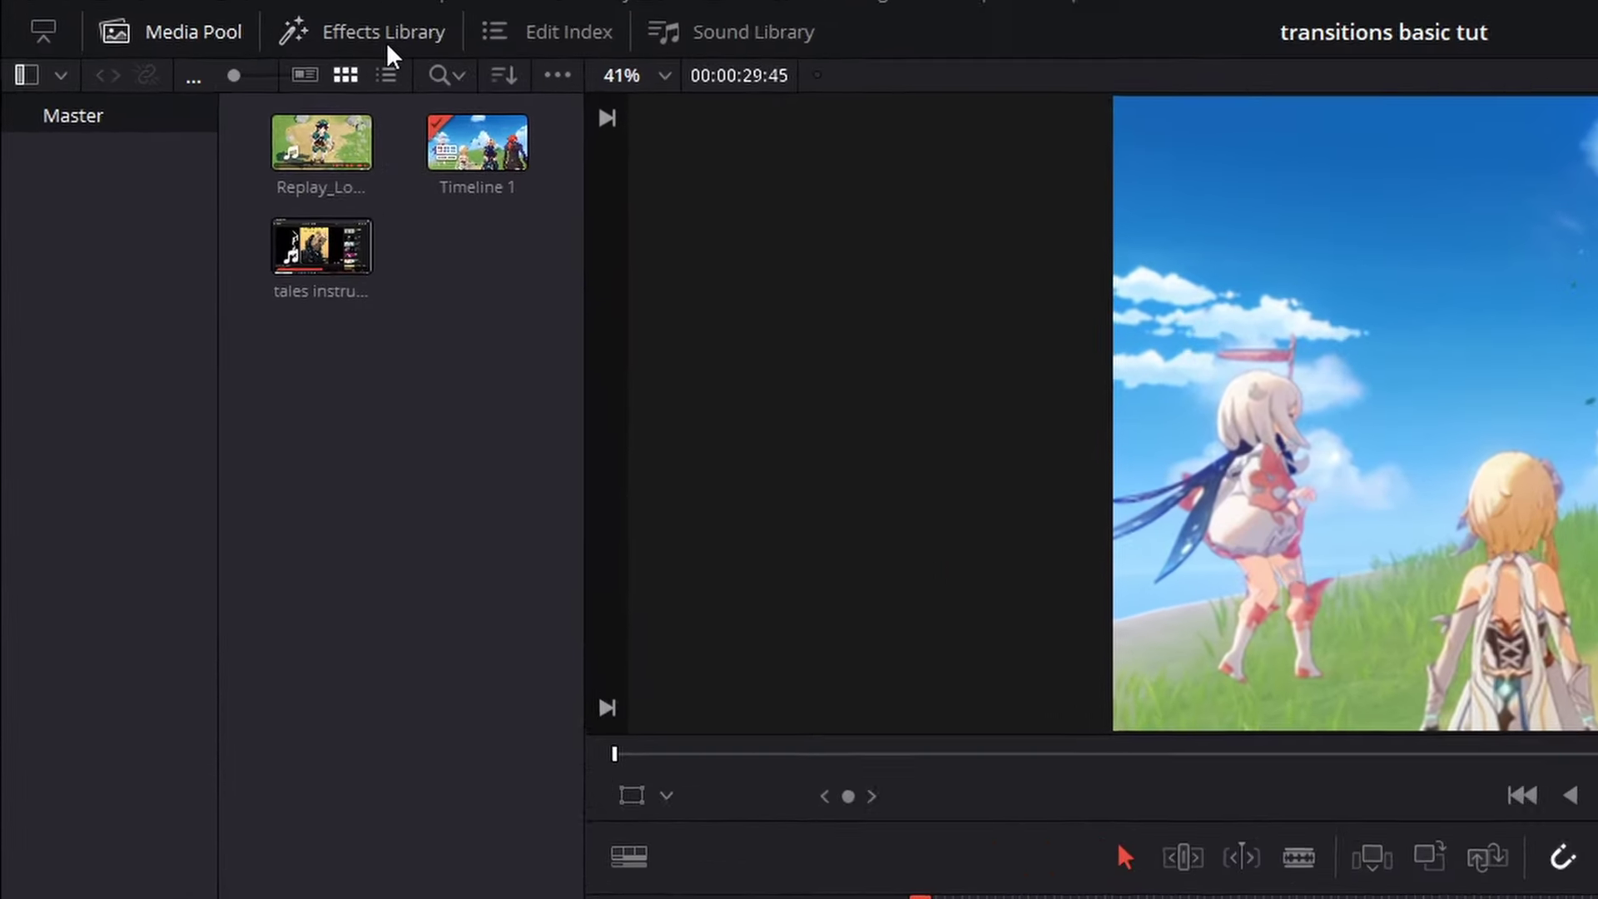
Add an Adjustment Clip from the Effects Library to Video 2 at the start of the timeline.
click(386, 42)
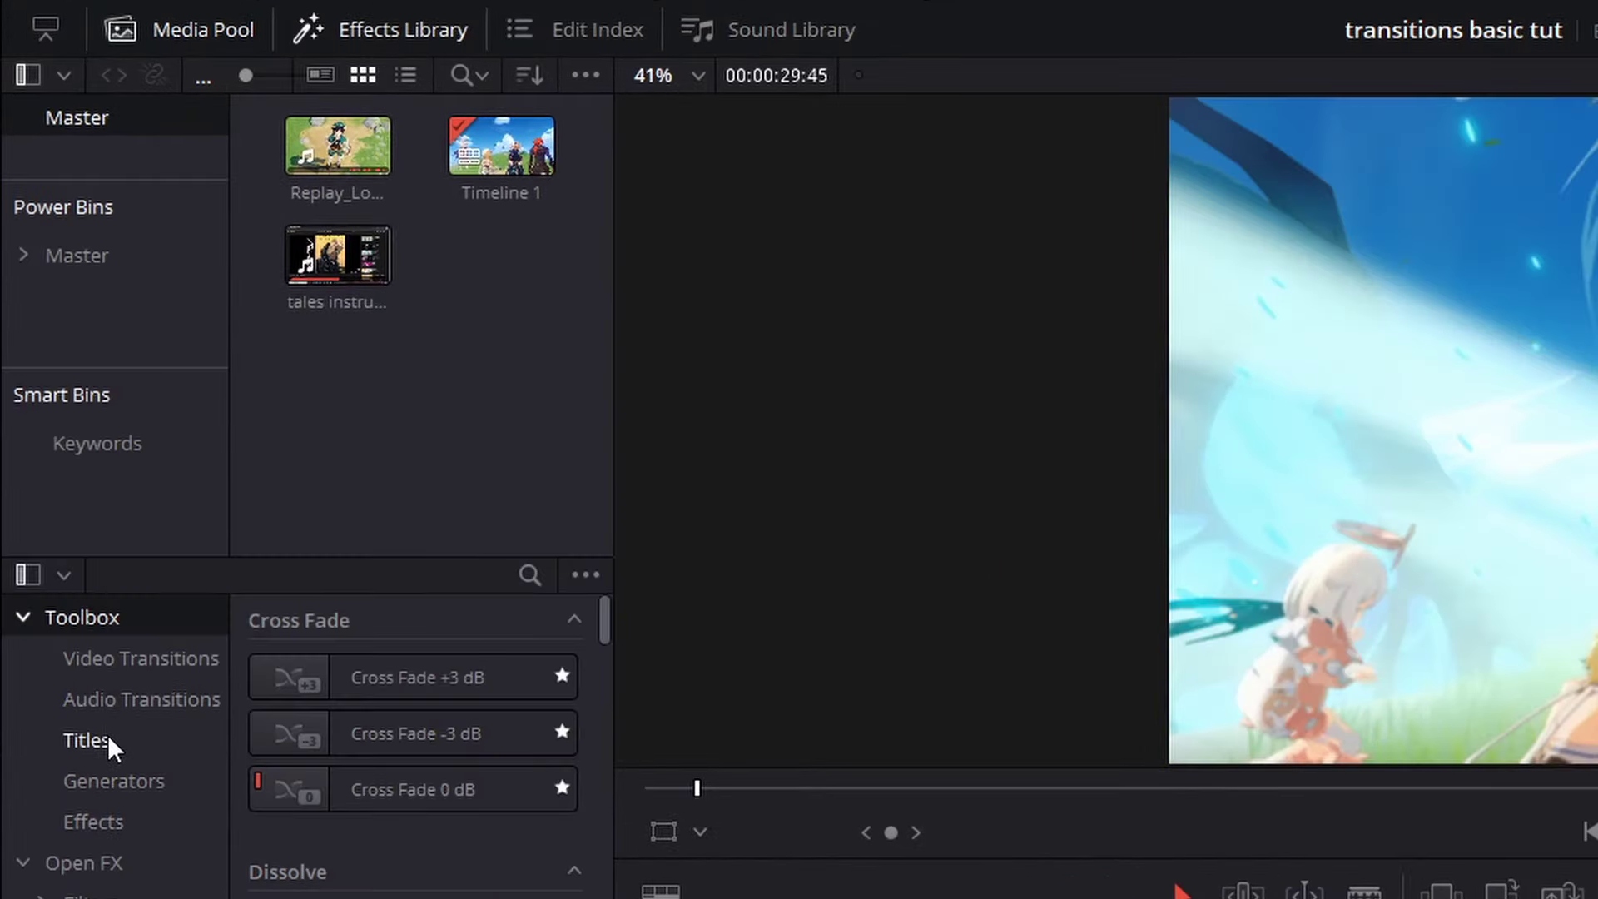
click(130, 825)
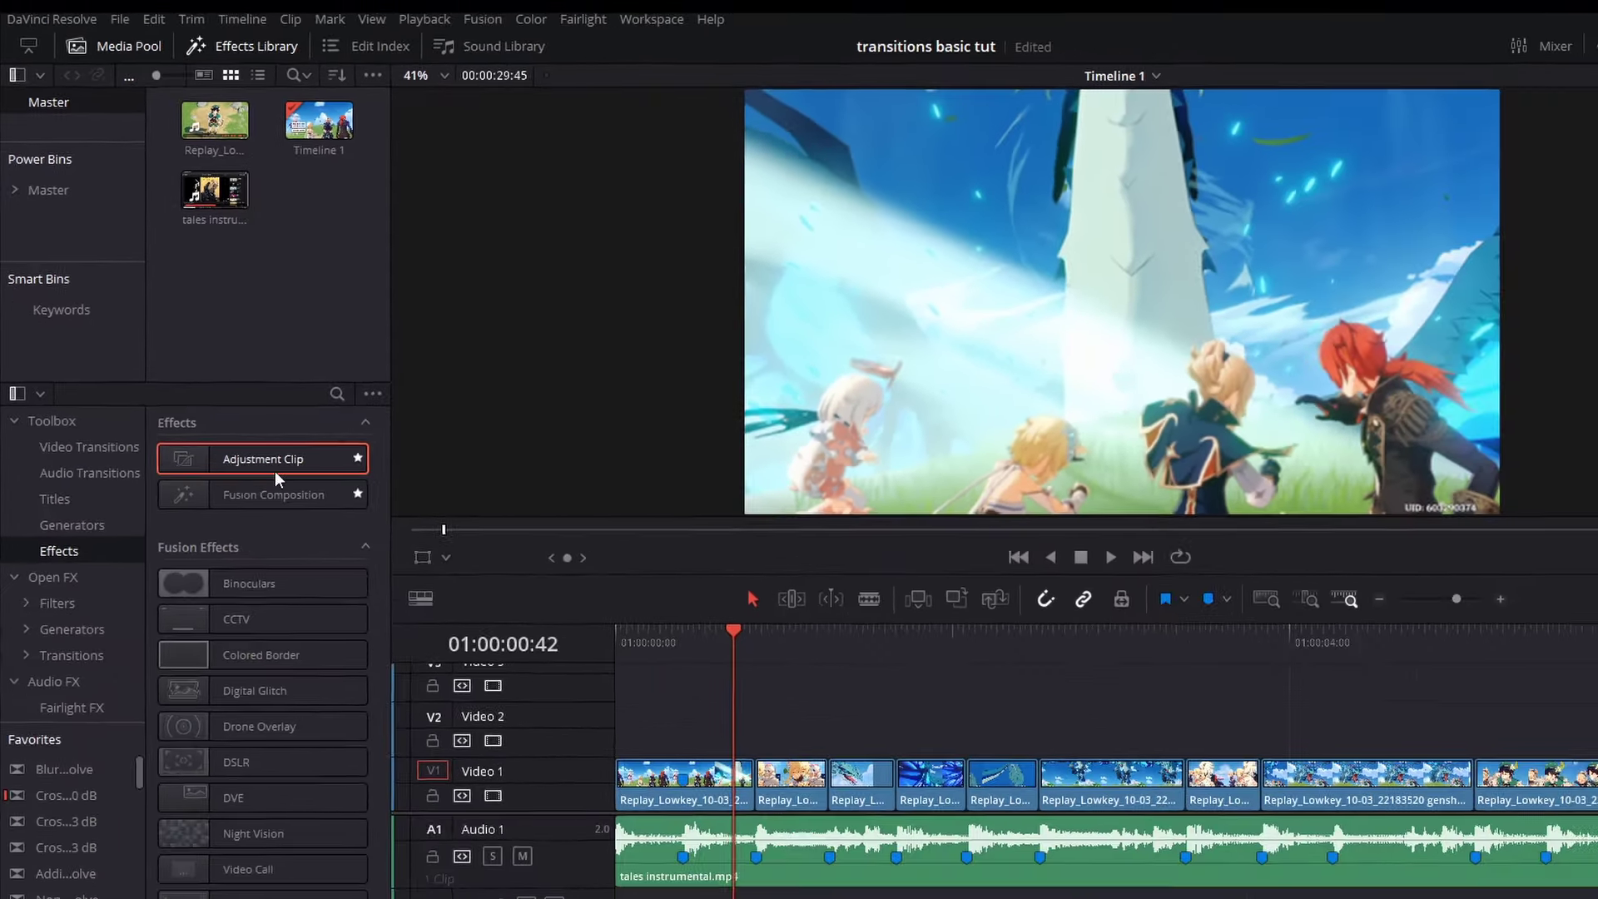
drag(364, 681, 582, 634)
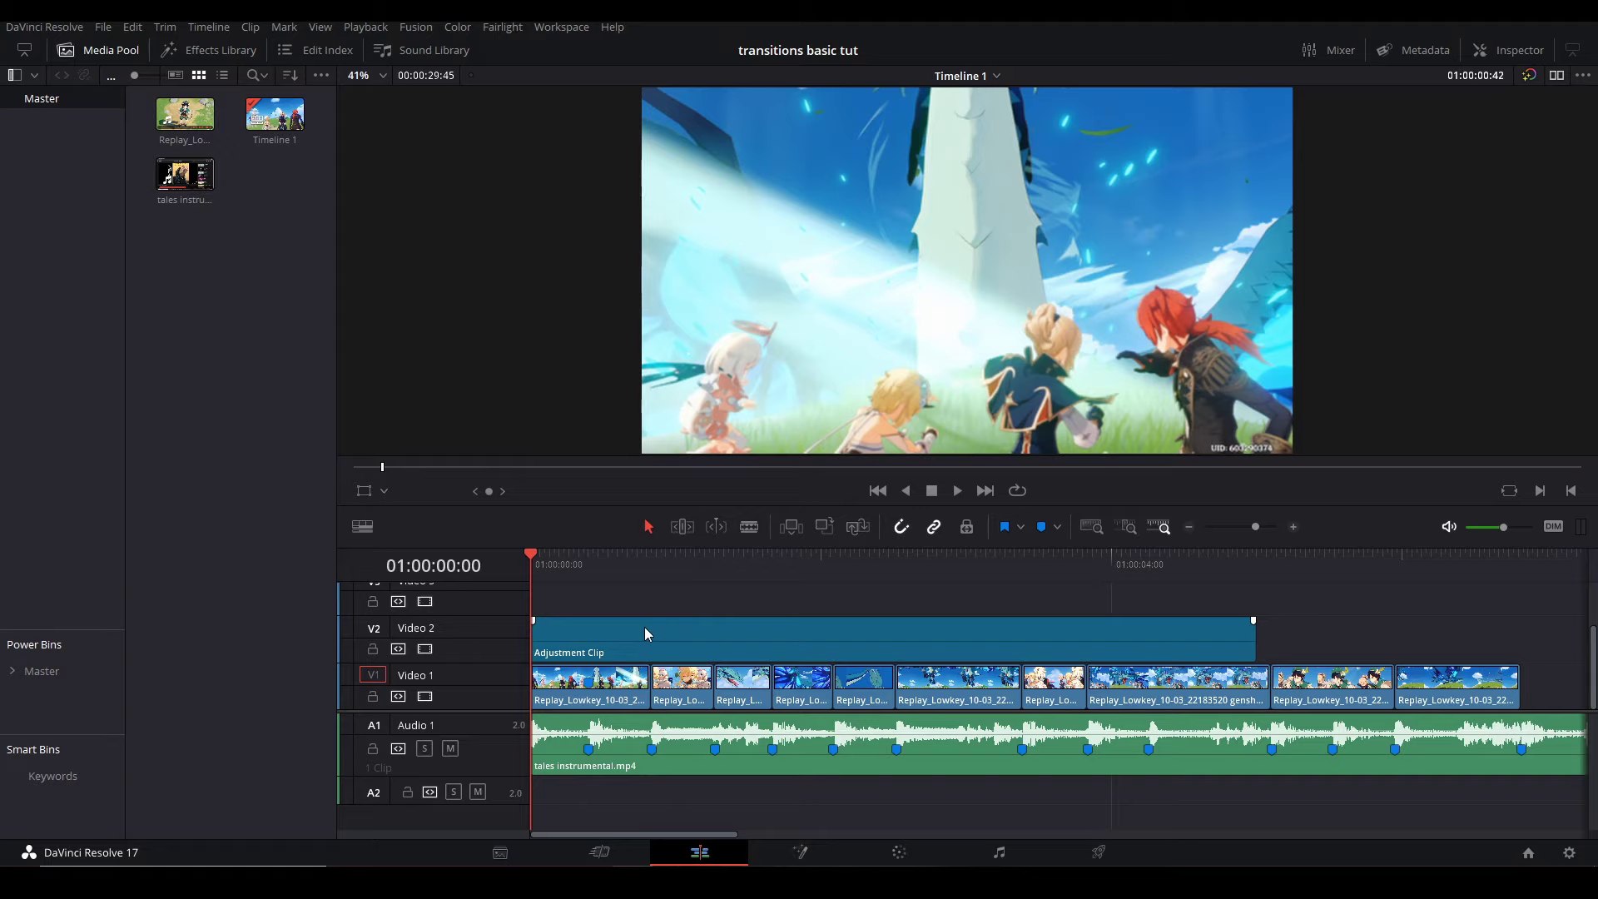
Store the adjustment clip in the Media Pool, delete it from Video 2, and place the stored one at the timeline start.
drag(644, 627, 254, 404)
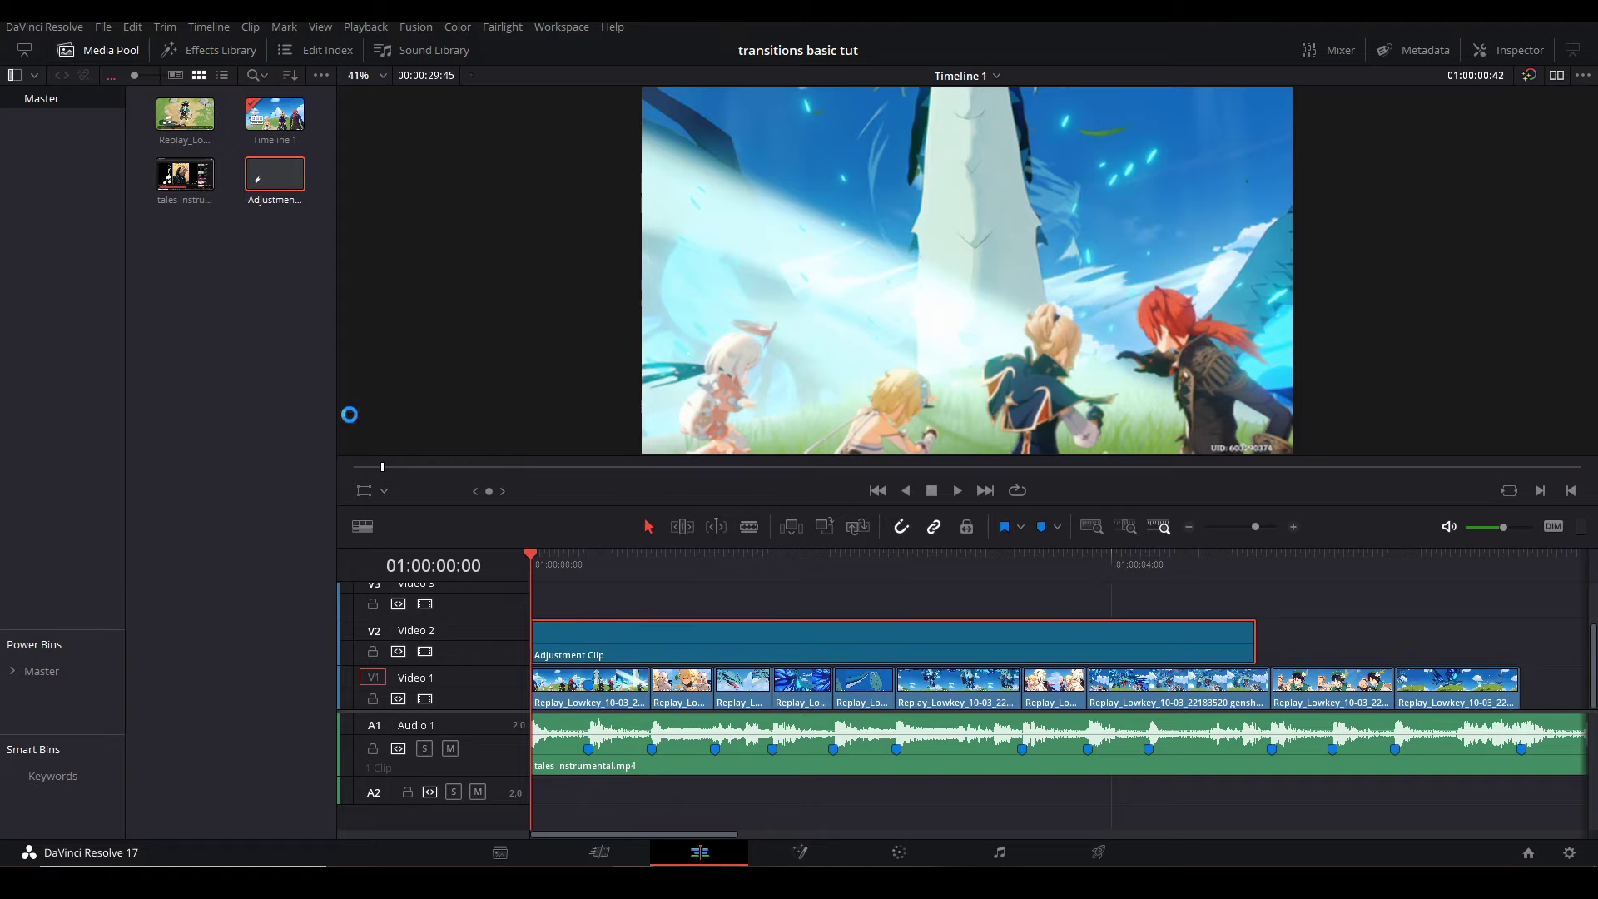
key(Delete)
drag(273, 163, 549, 645)
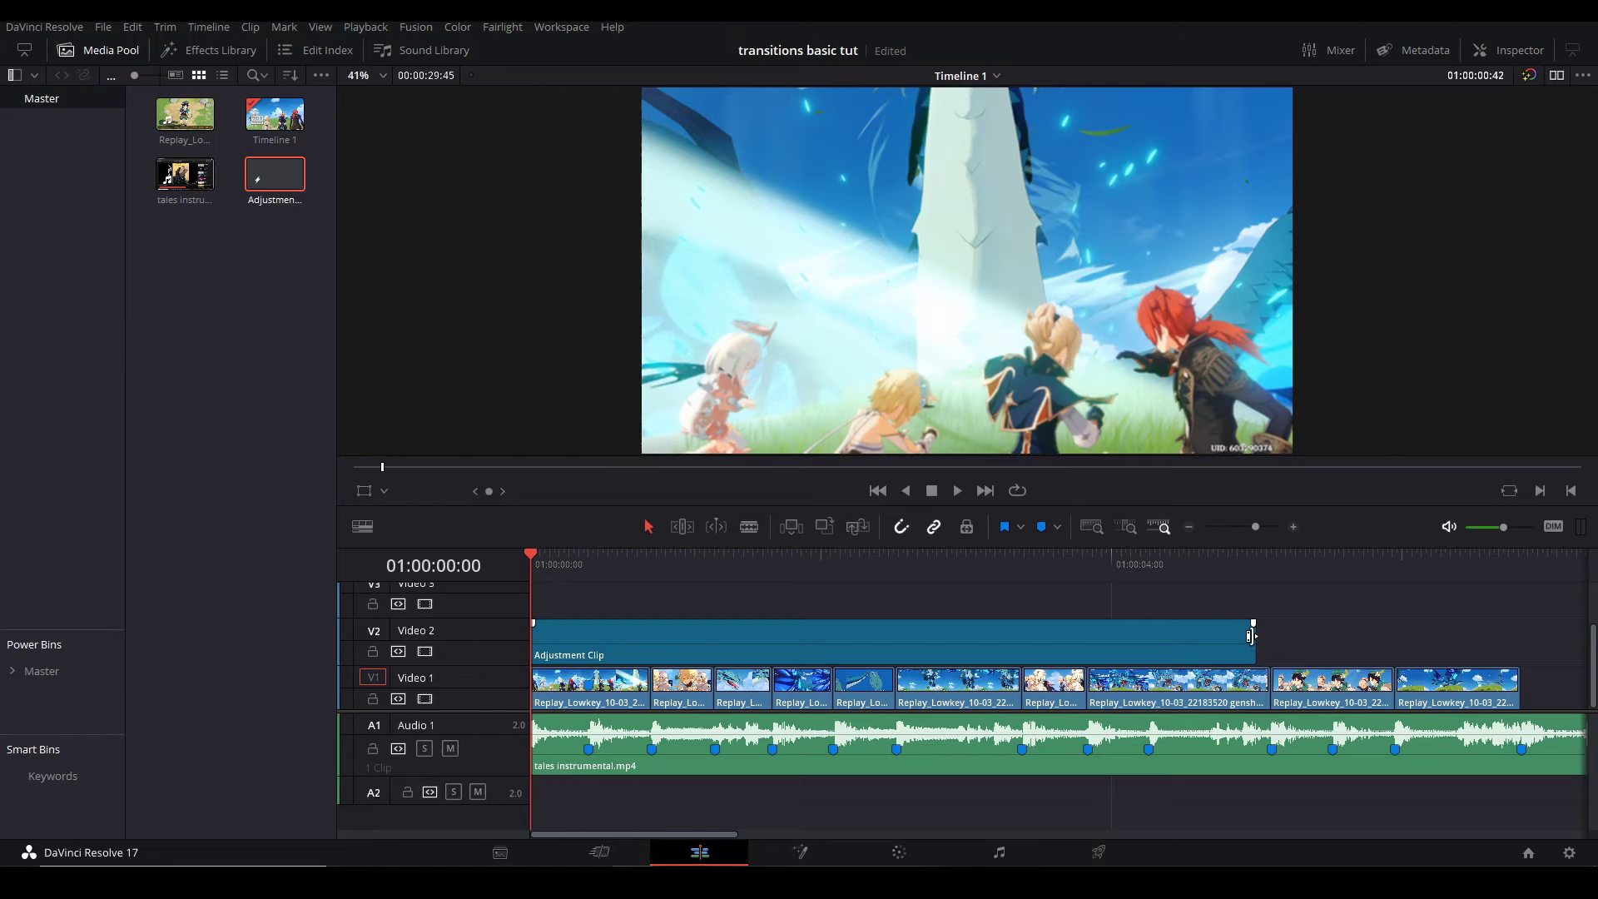
Shorten the adjustment clip on Video 2 so it ends with the first video clip.
drag(1250, 636, 653, 641)
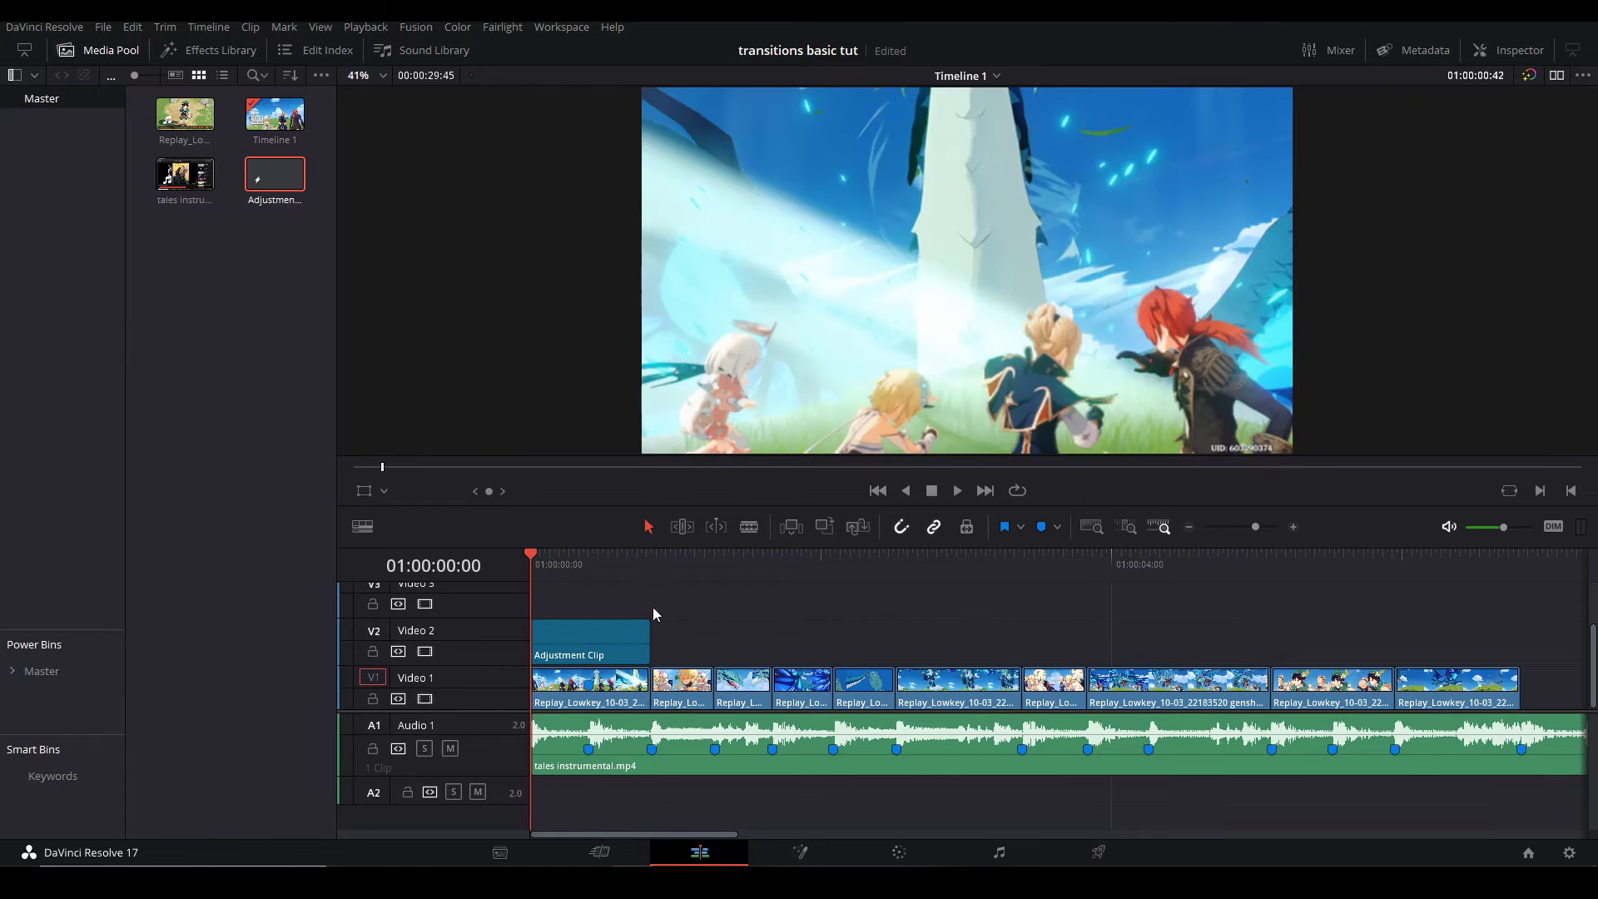
scroll(641, 595, up, 5)
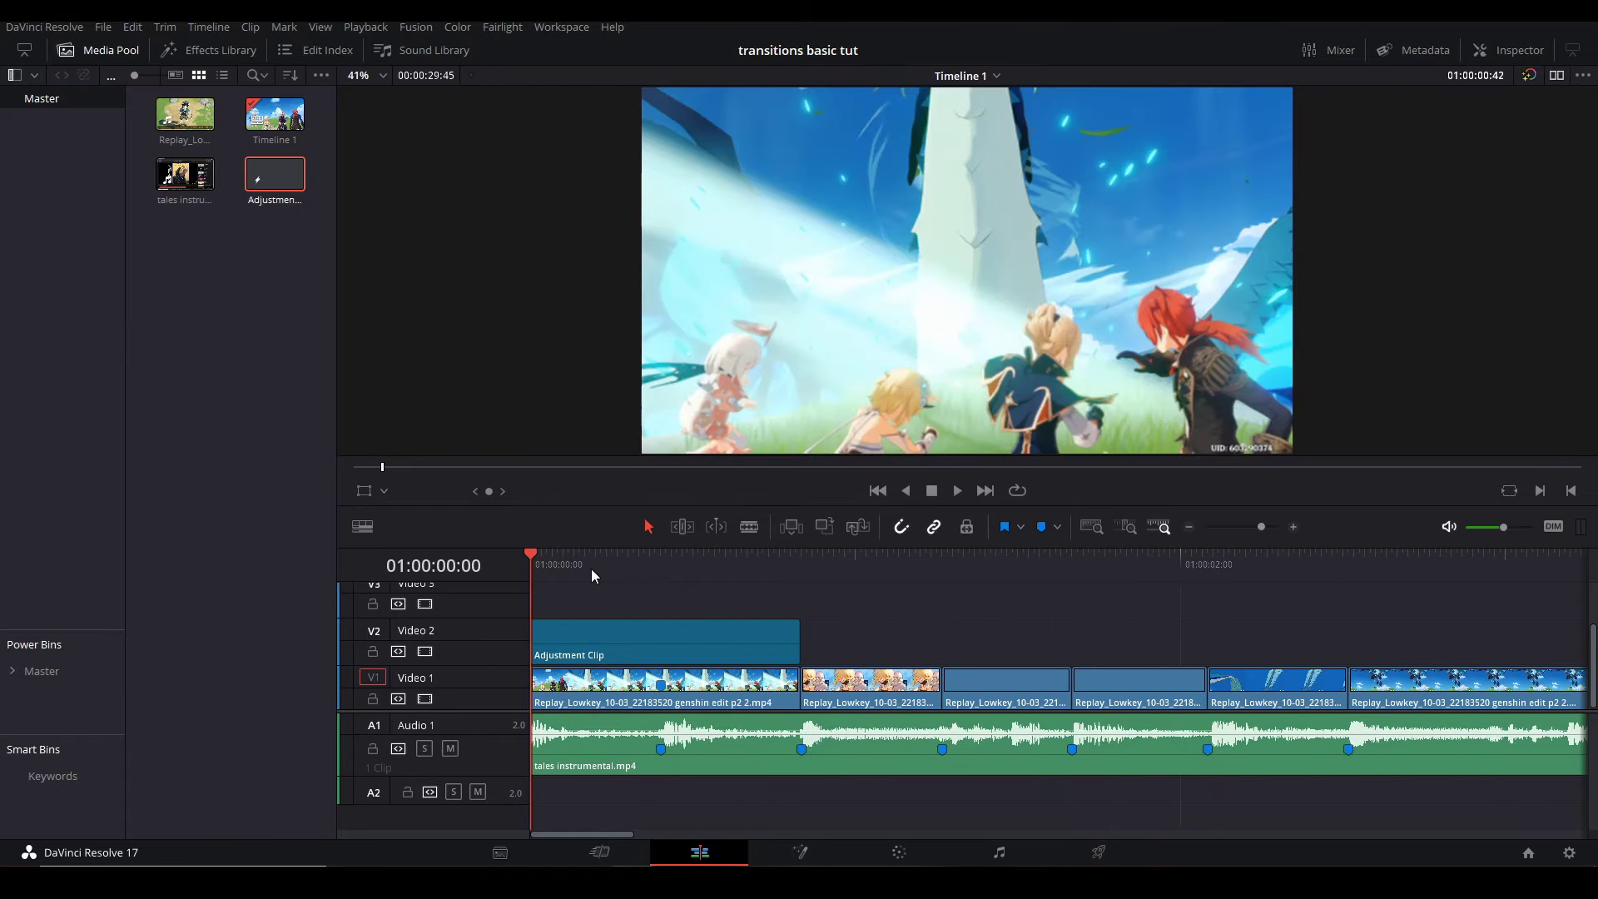
Return the playhead to the timeline start and open the adjustment clip on the Fusion page.
click(590, 567)
key(Home)
click(825, 863)
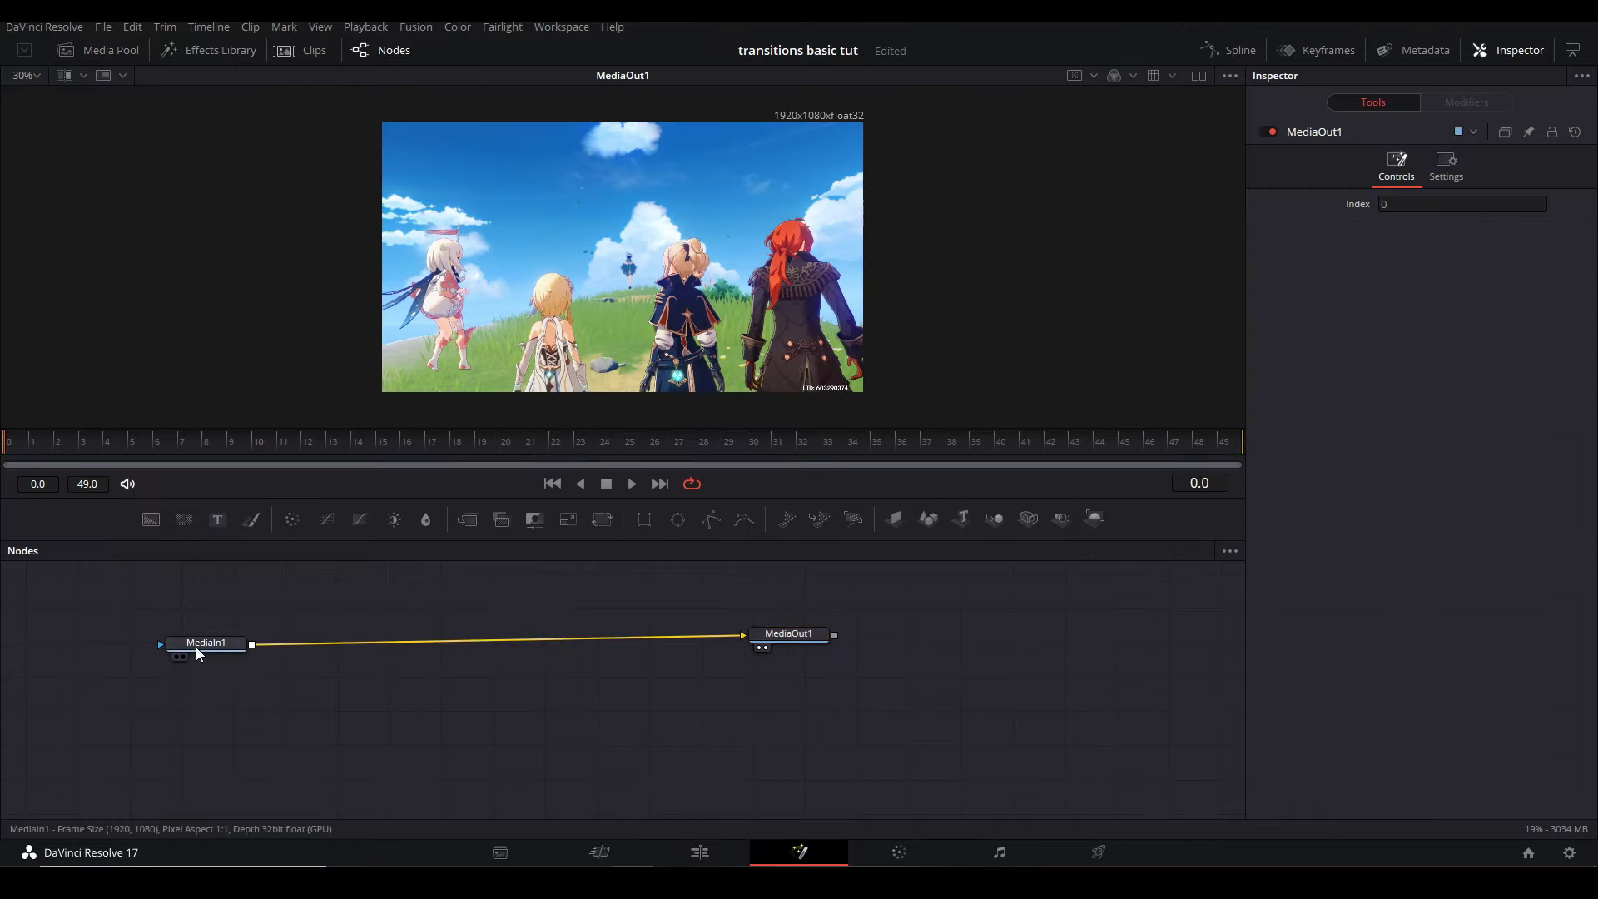
Insert a Transform (Xf) node between MediaIn1 and MediaOut1 using the tool search.
click(196, 647)
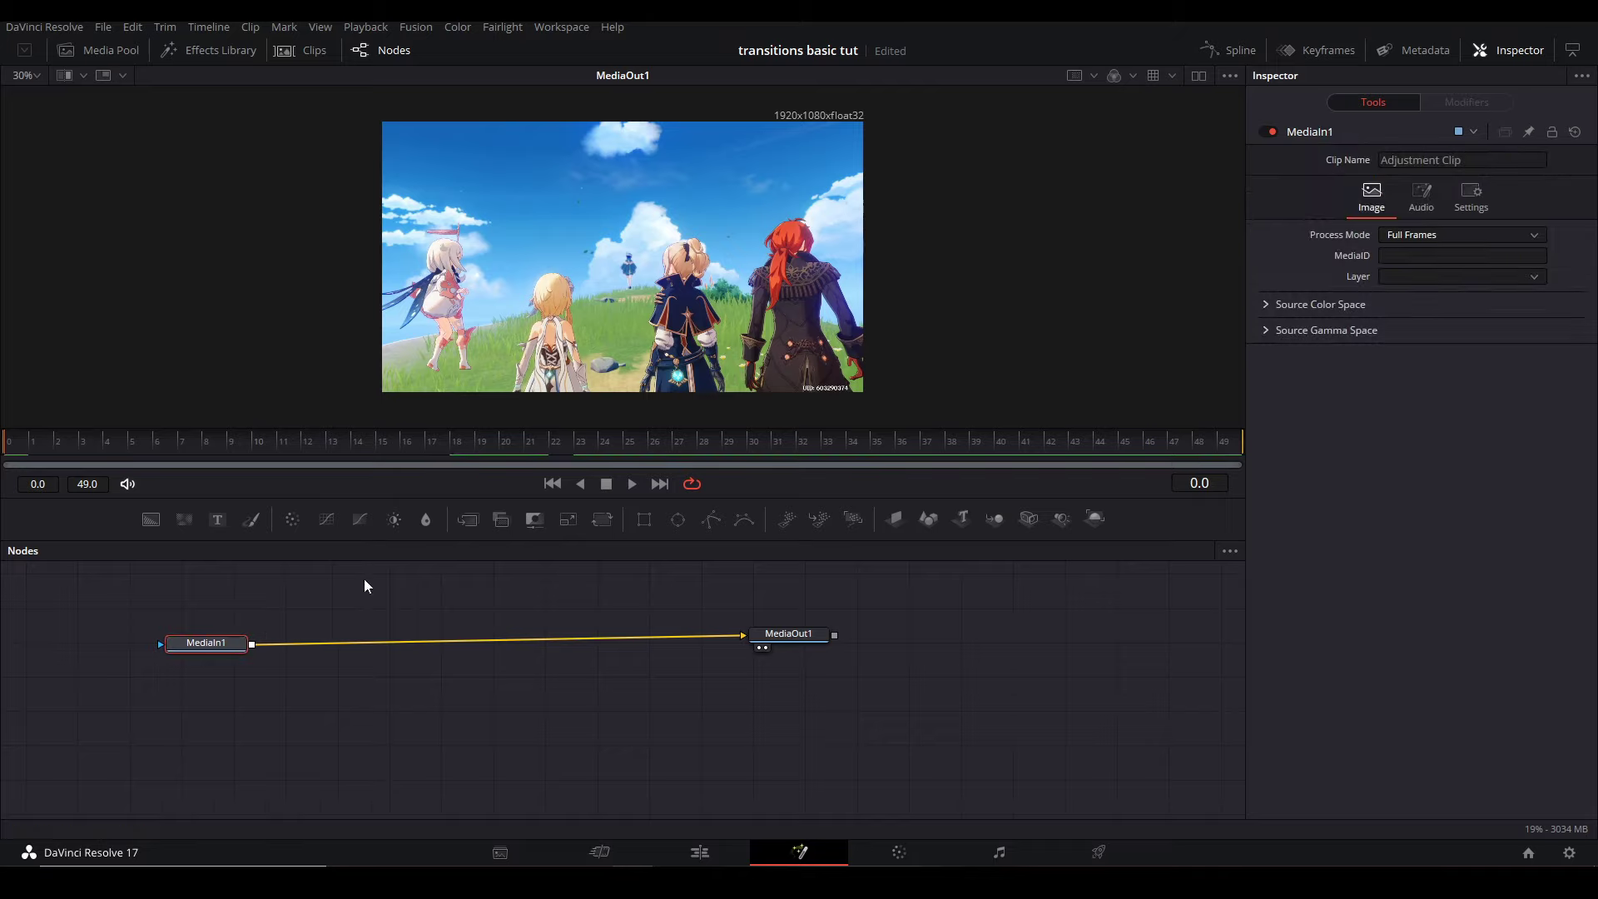
key(shift+space)
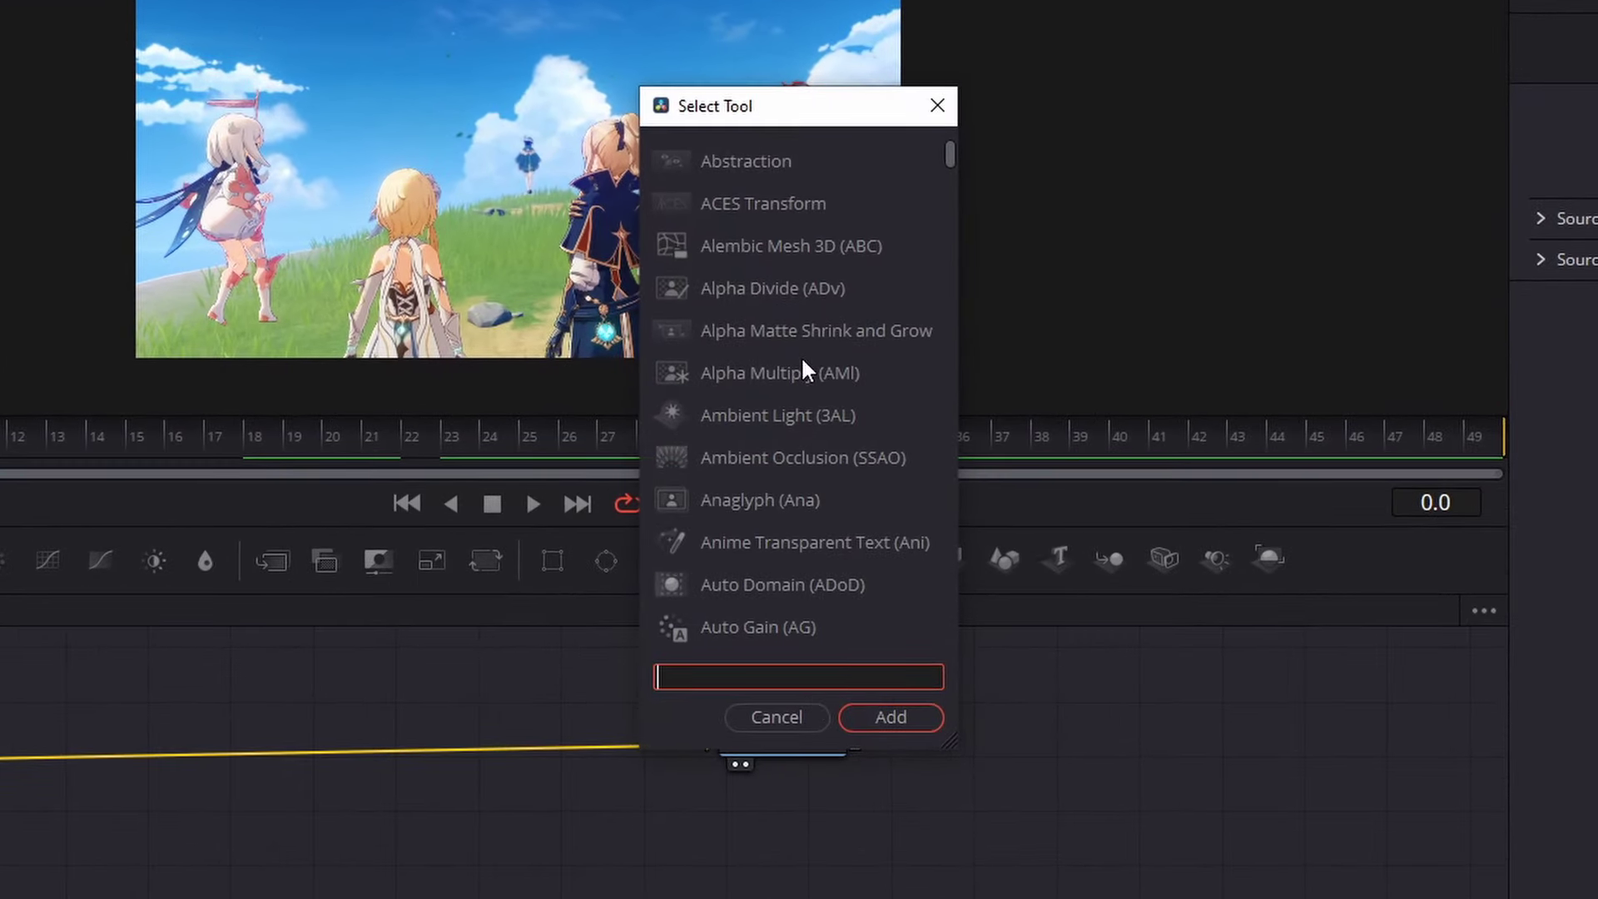
text(tran)
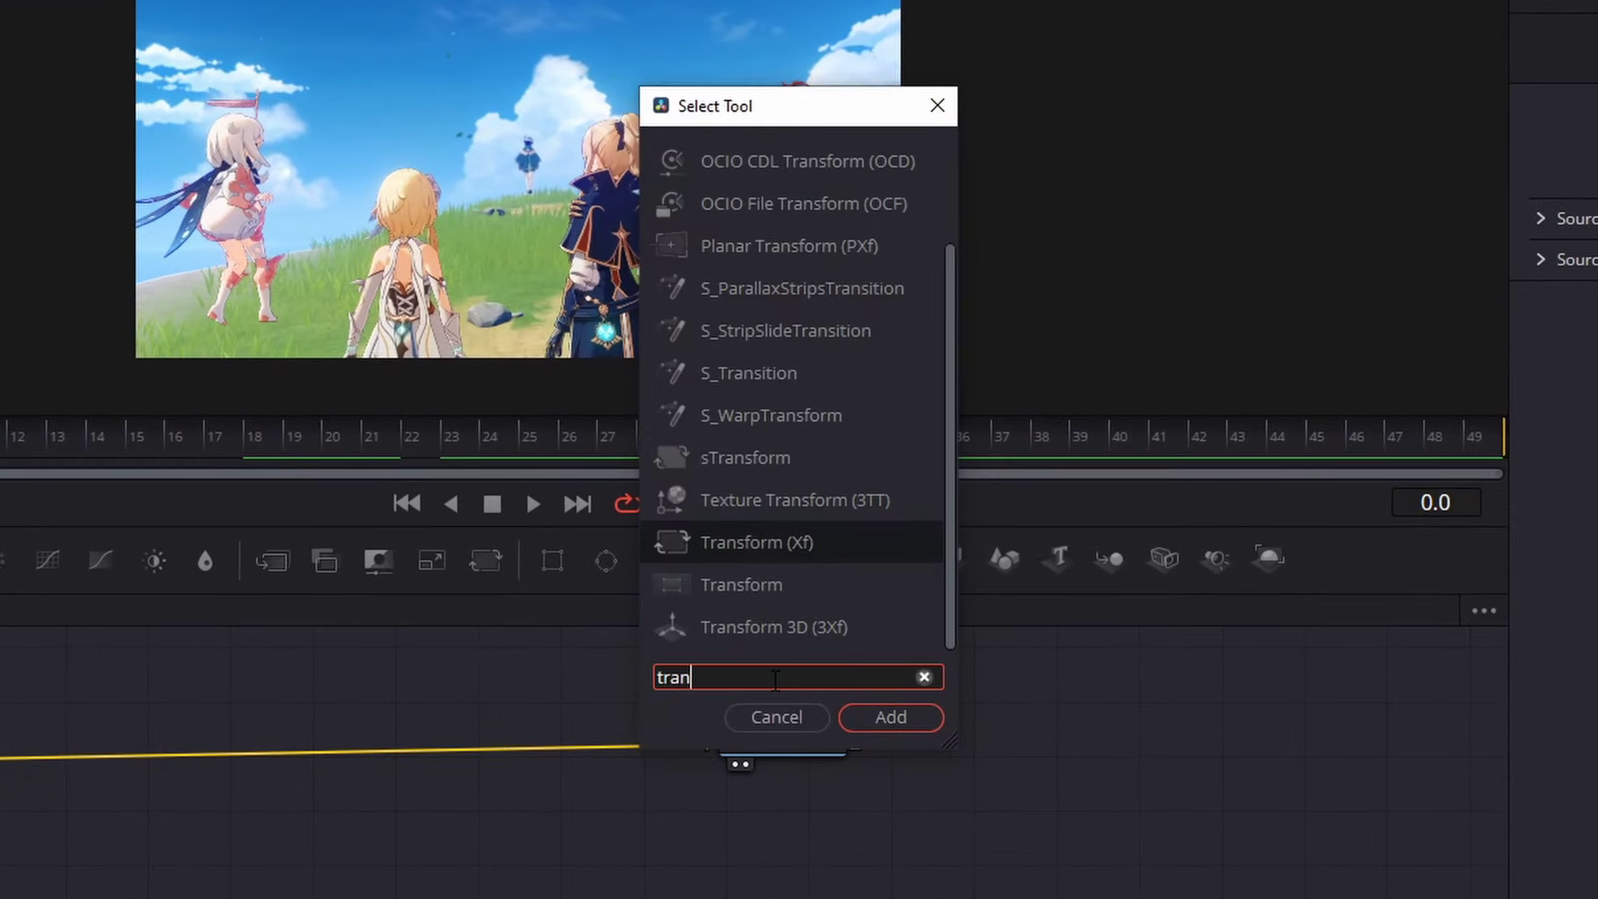
text(sform)
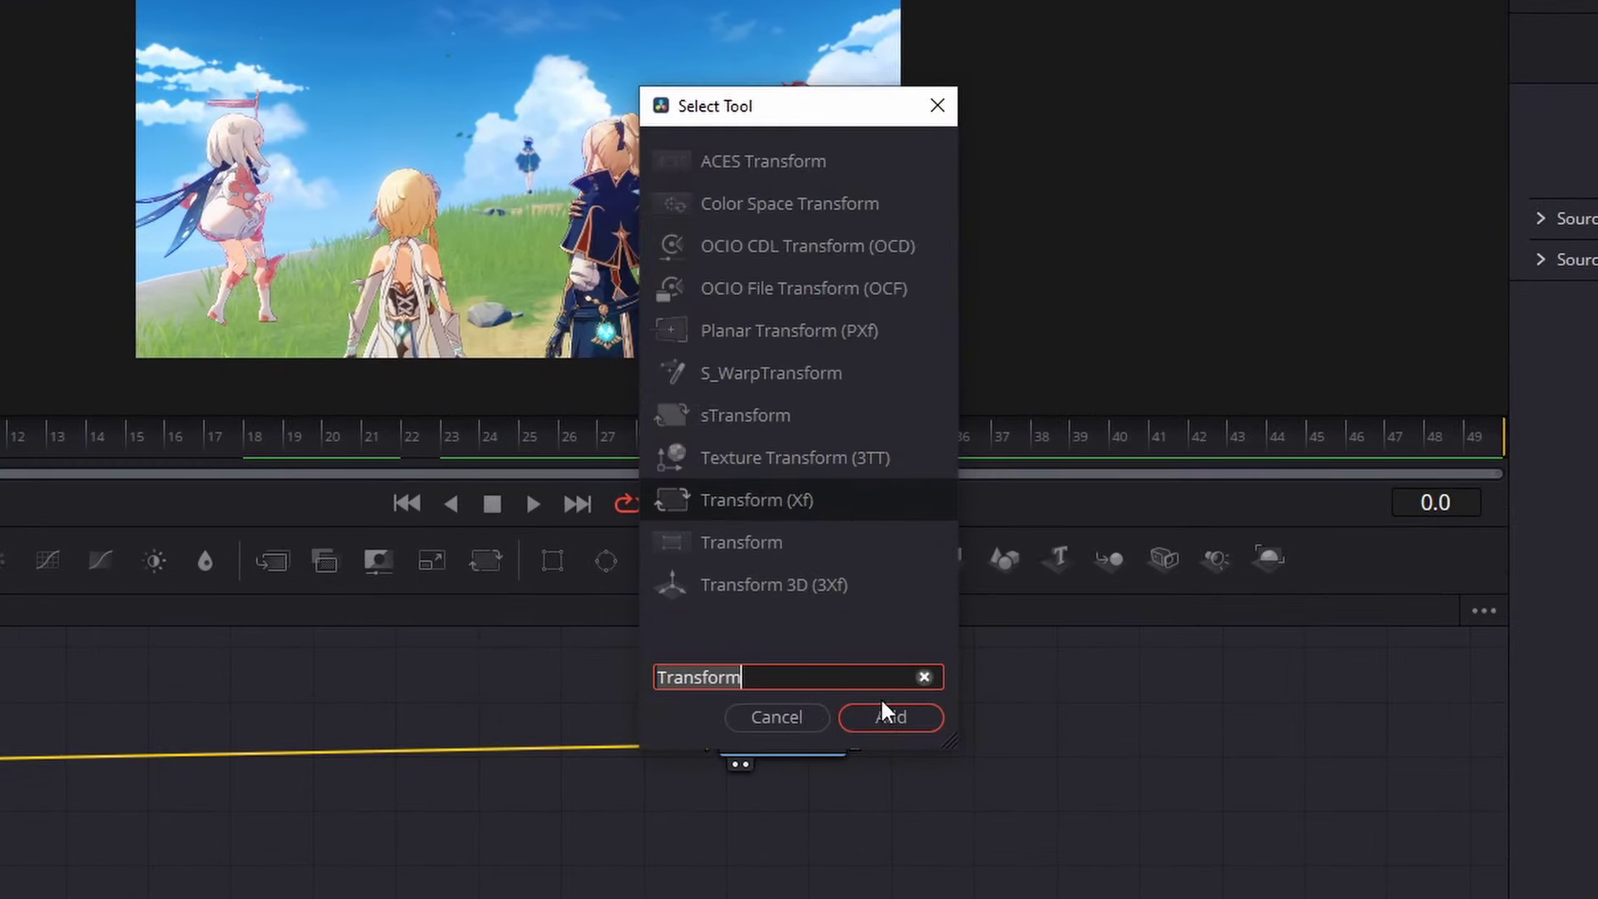
click(891, 716)
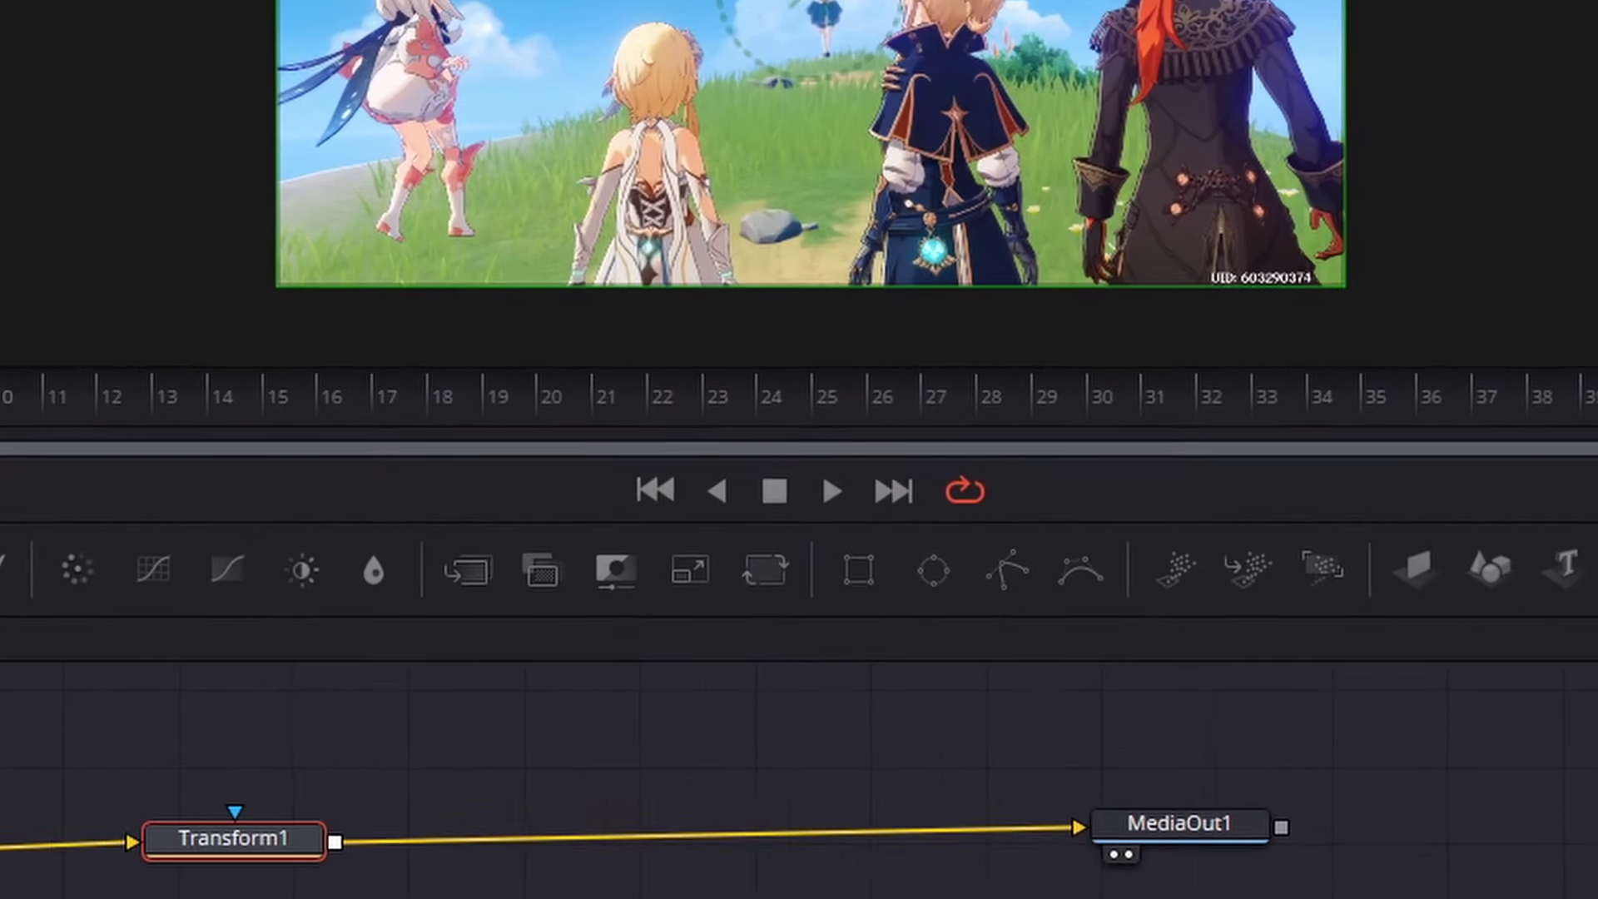
Delete the Transform node and add it again between MediaIn1 and MediaOut1.
drag(516, 749, 300, 608)
key(Delete)
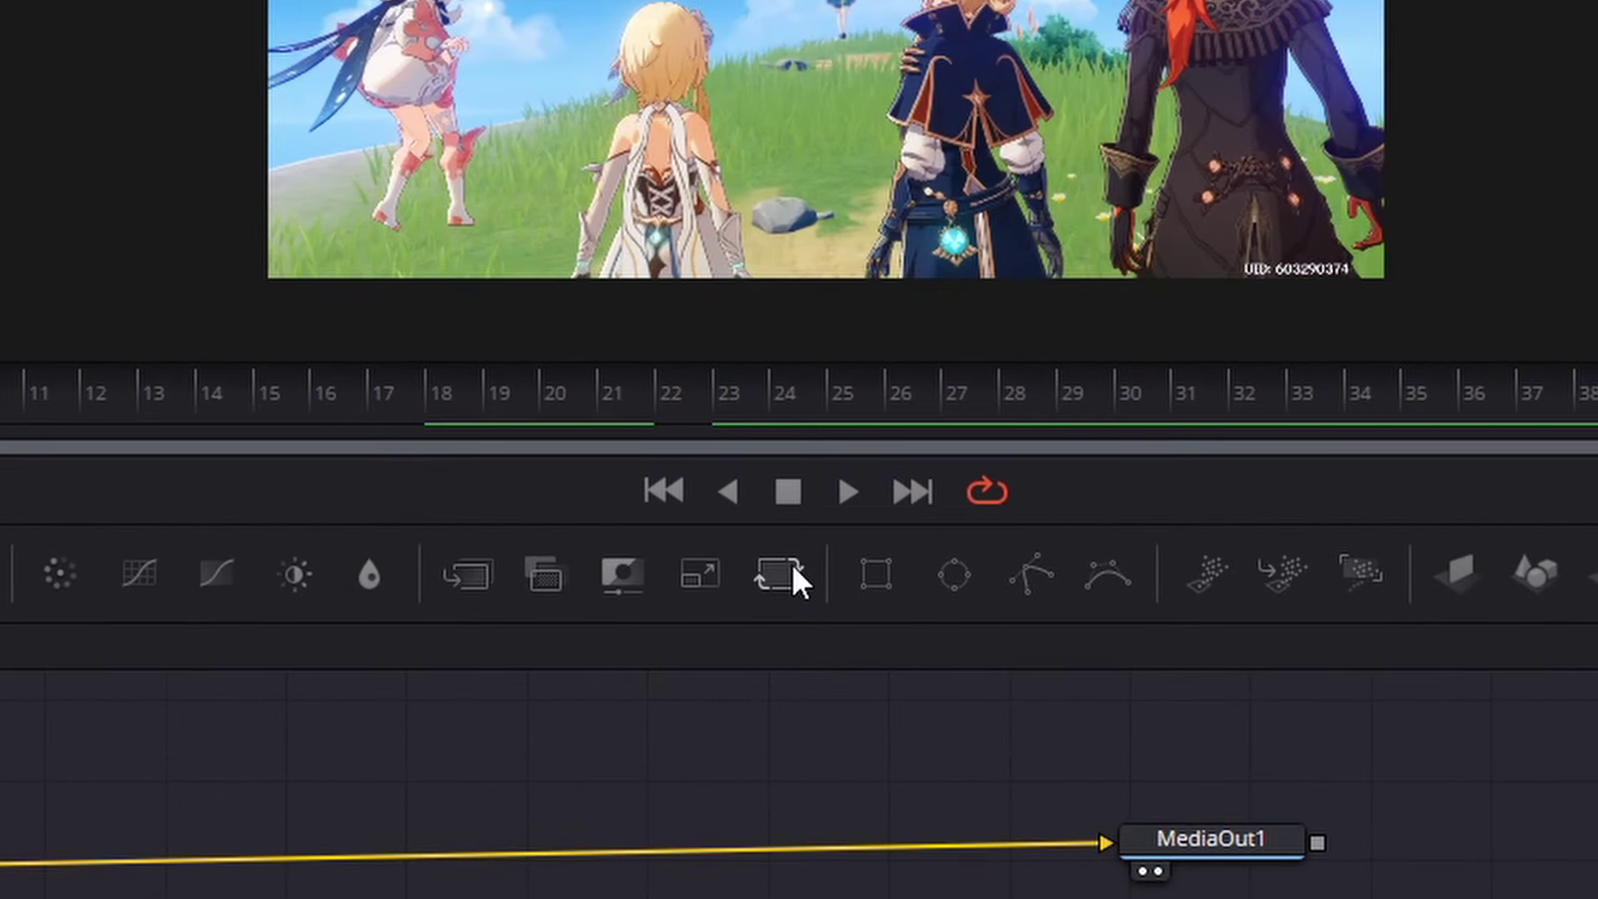
click(792, 567)
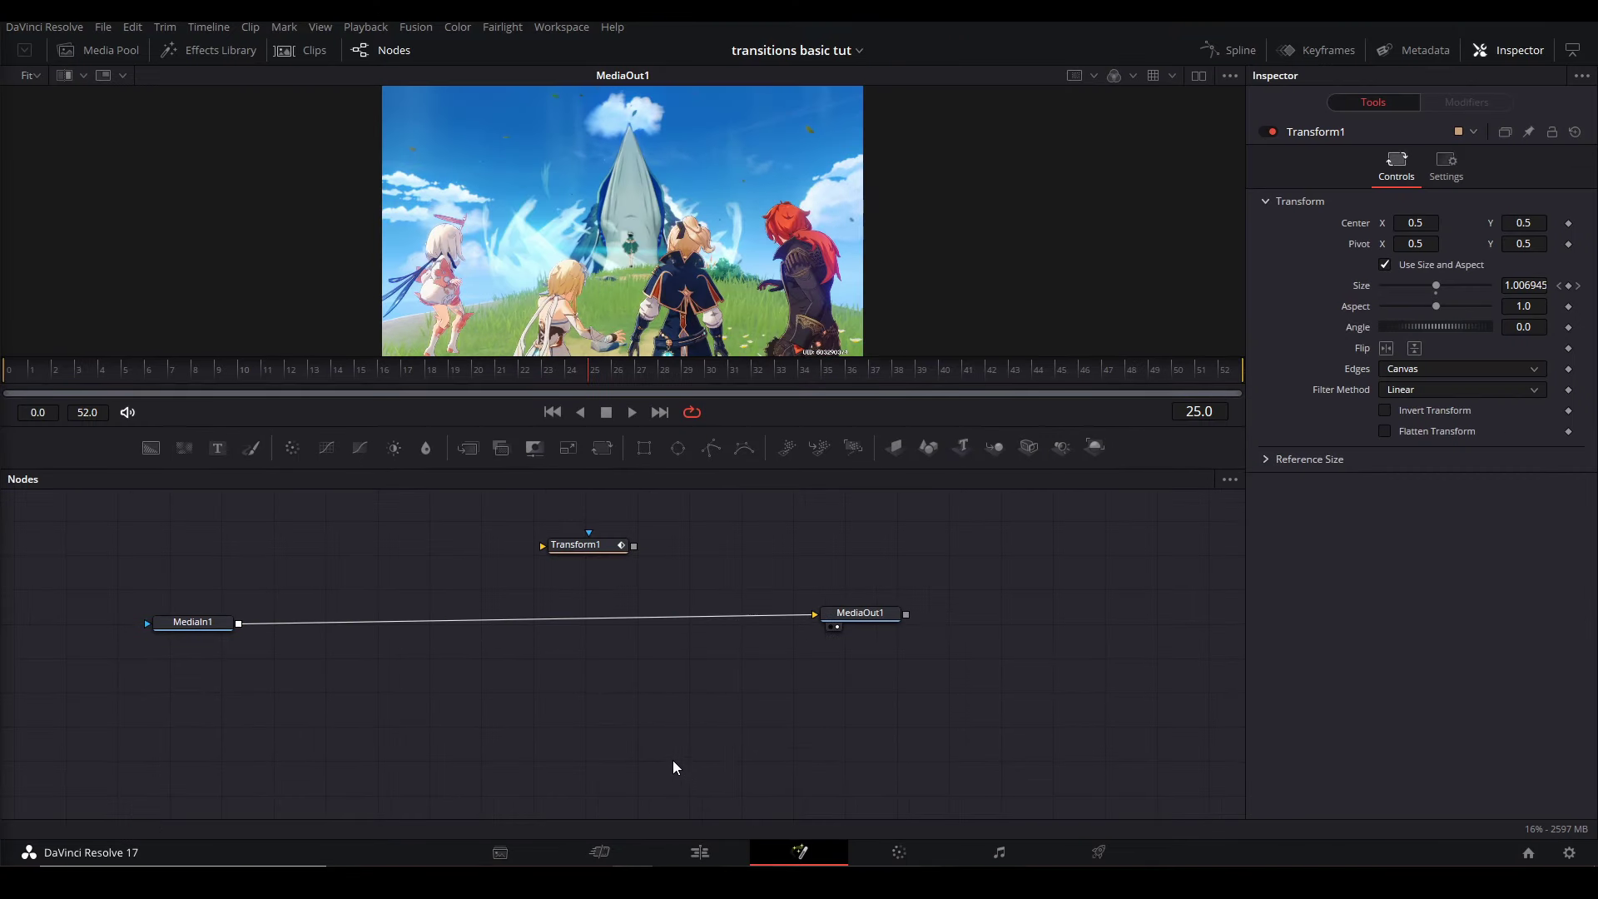
Disconnect MediaIn1 from MediaOut1 and rewire MediaIn1's output toward MediaOut1 through Transform1.
click(747, 619)
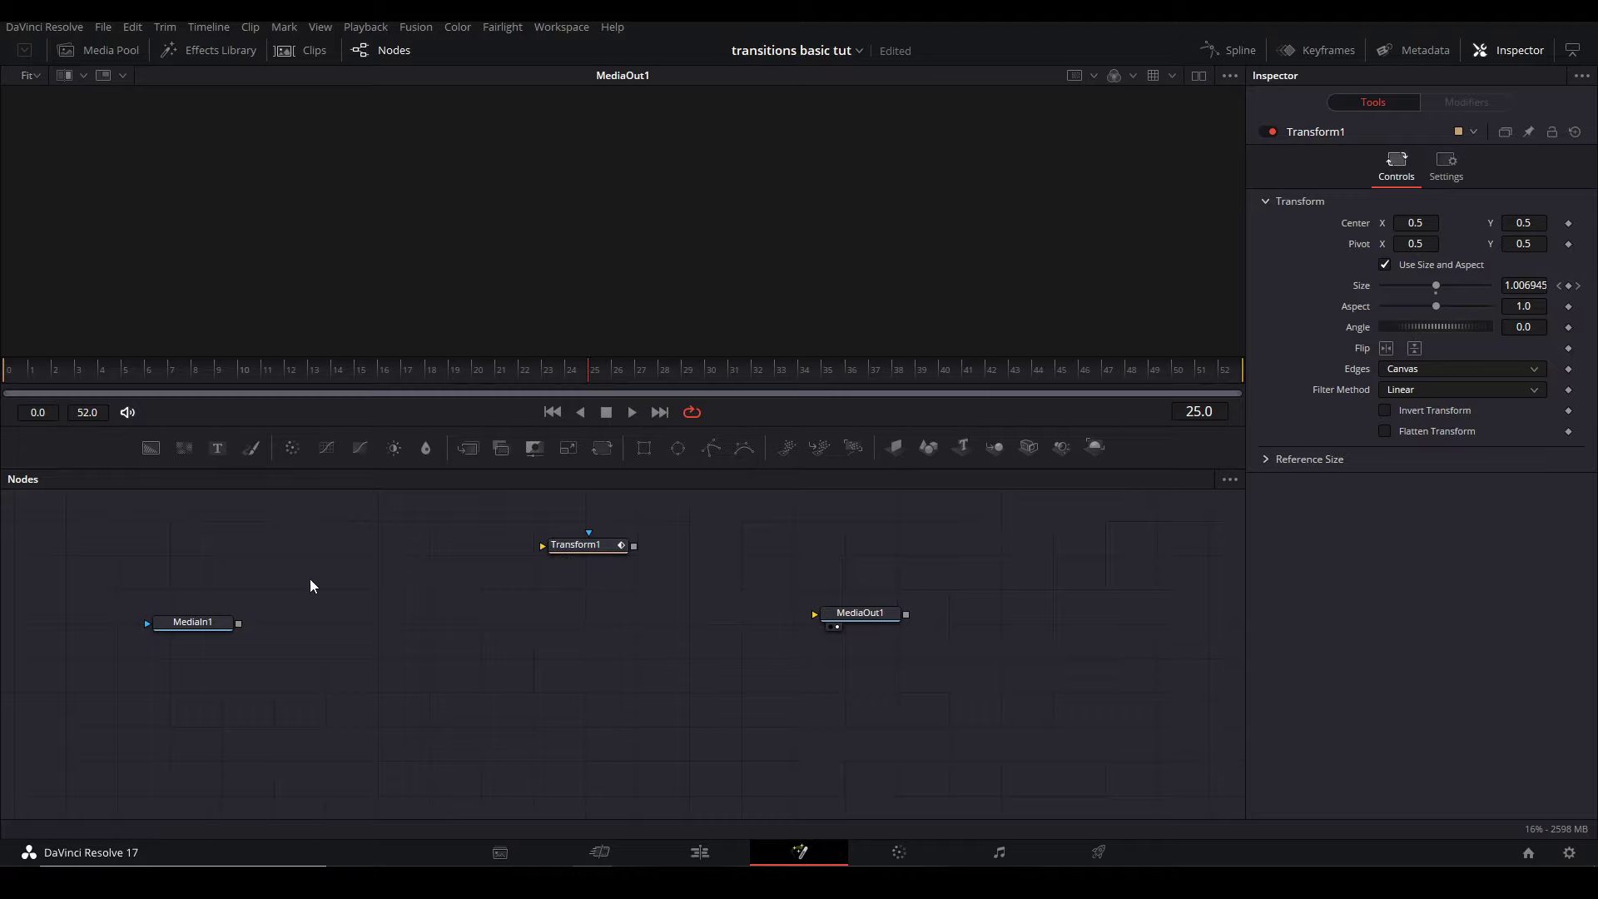
drag(240, 626, 856, 613)
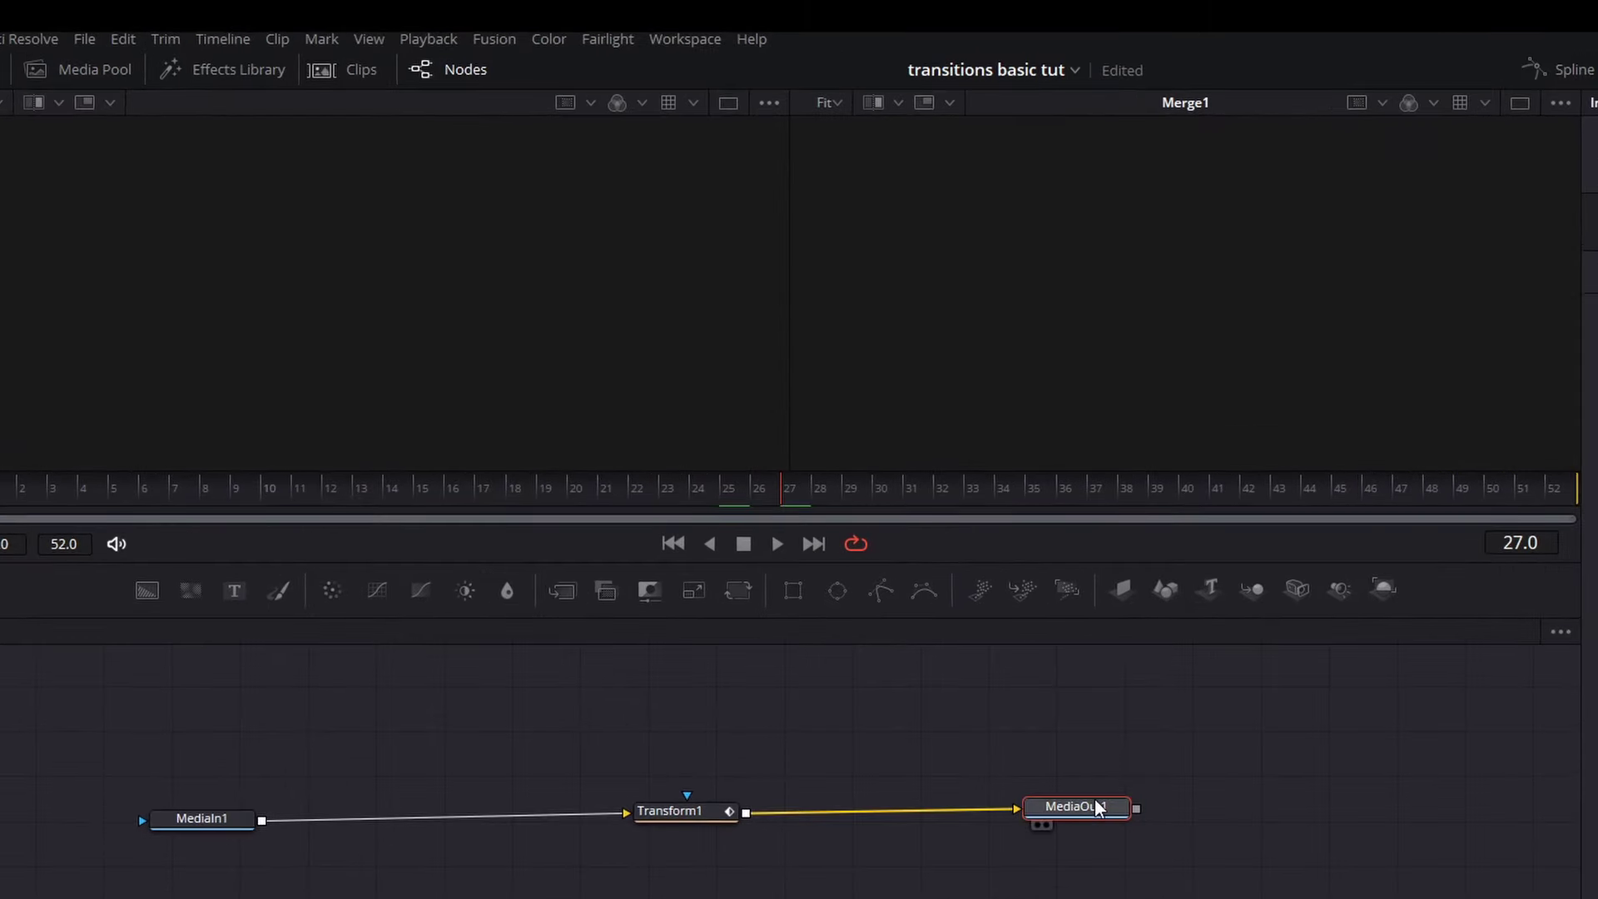
Display MediaOut1 in the second viewer and MediaIn1 in the first viewer.
key(2)
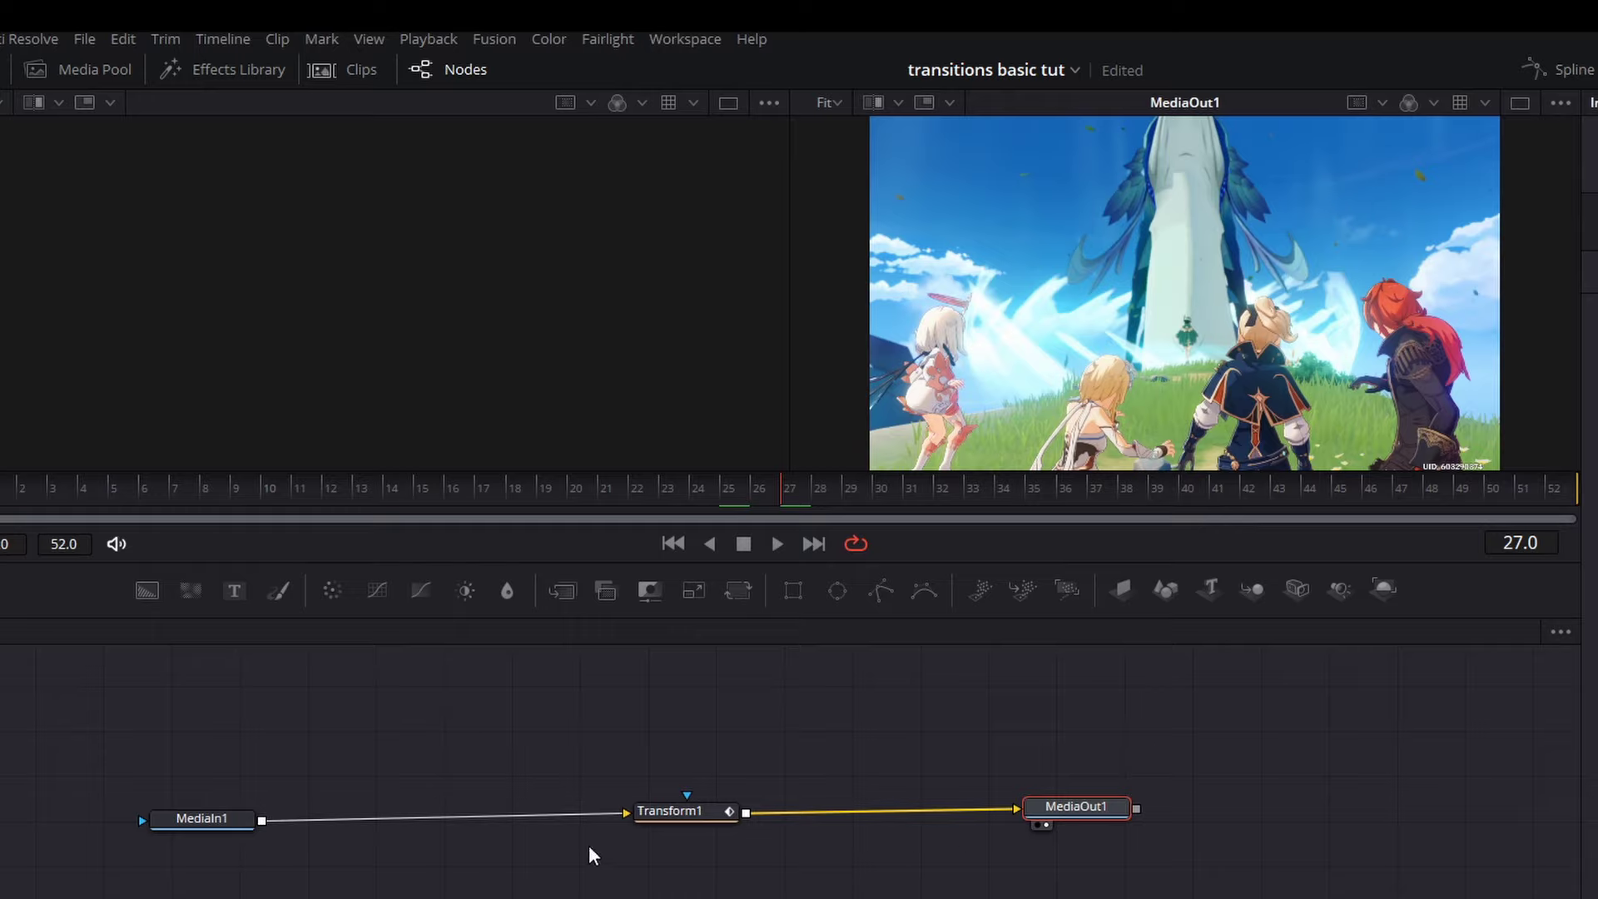
click(223, 820)
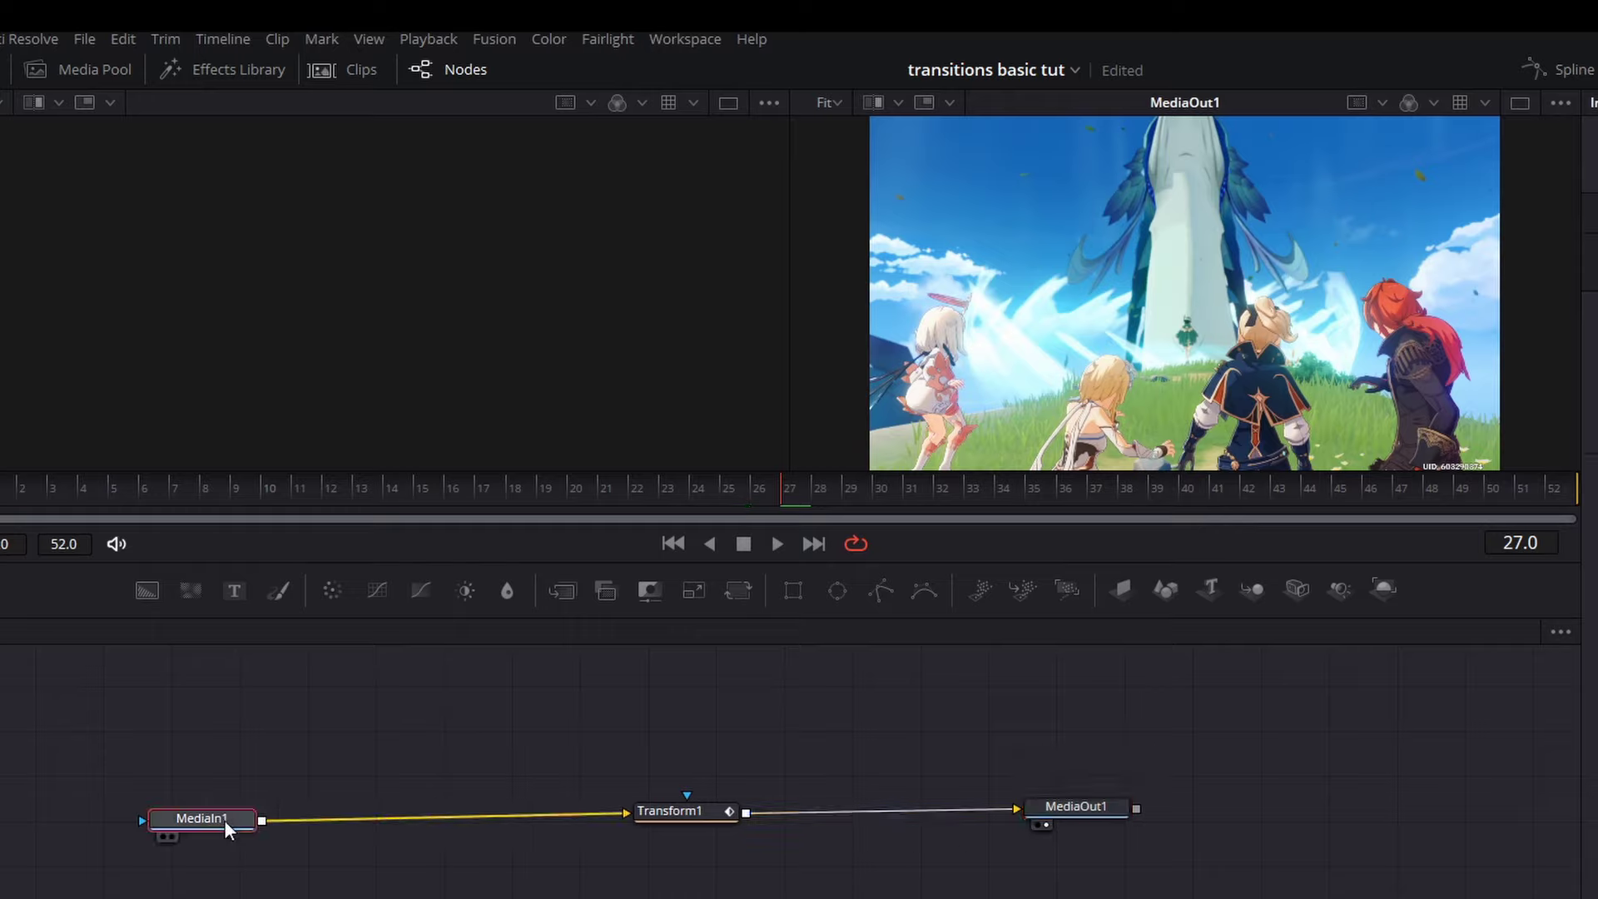
key(1)
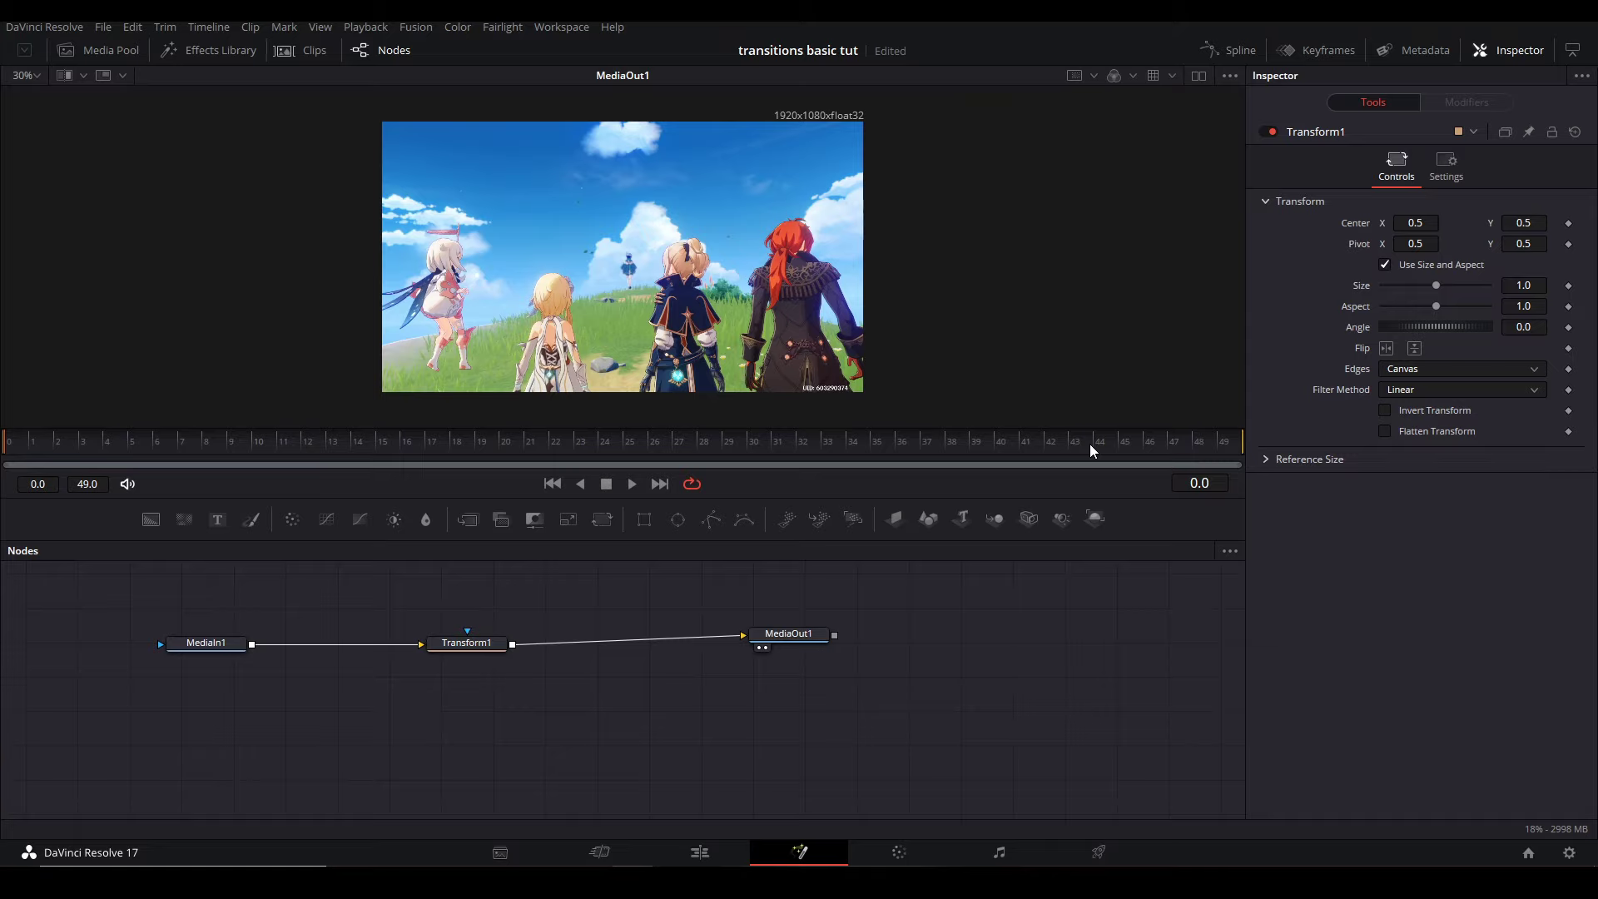
Keyframe Transform1's Size at 1.0 on frame 0 and at 2.52 on frame 20.
click(453, 638)
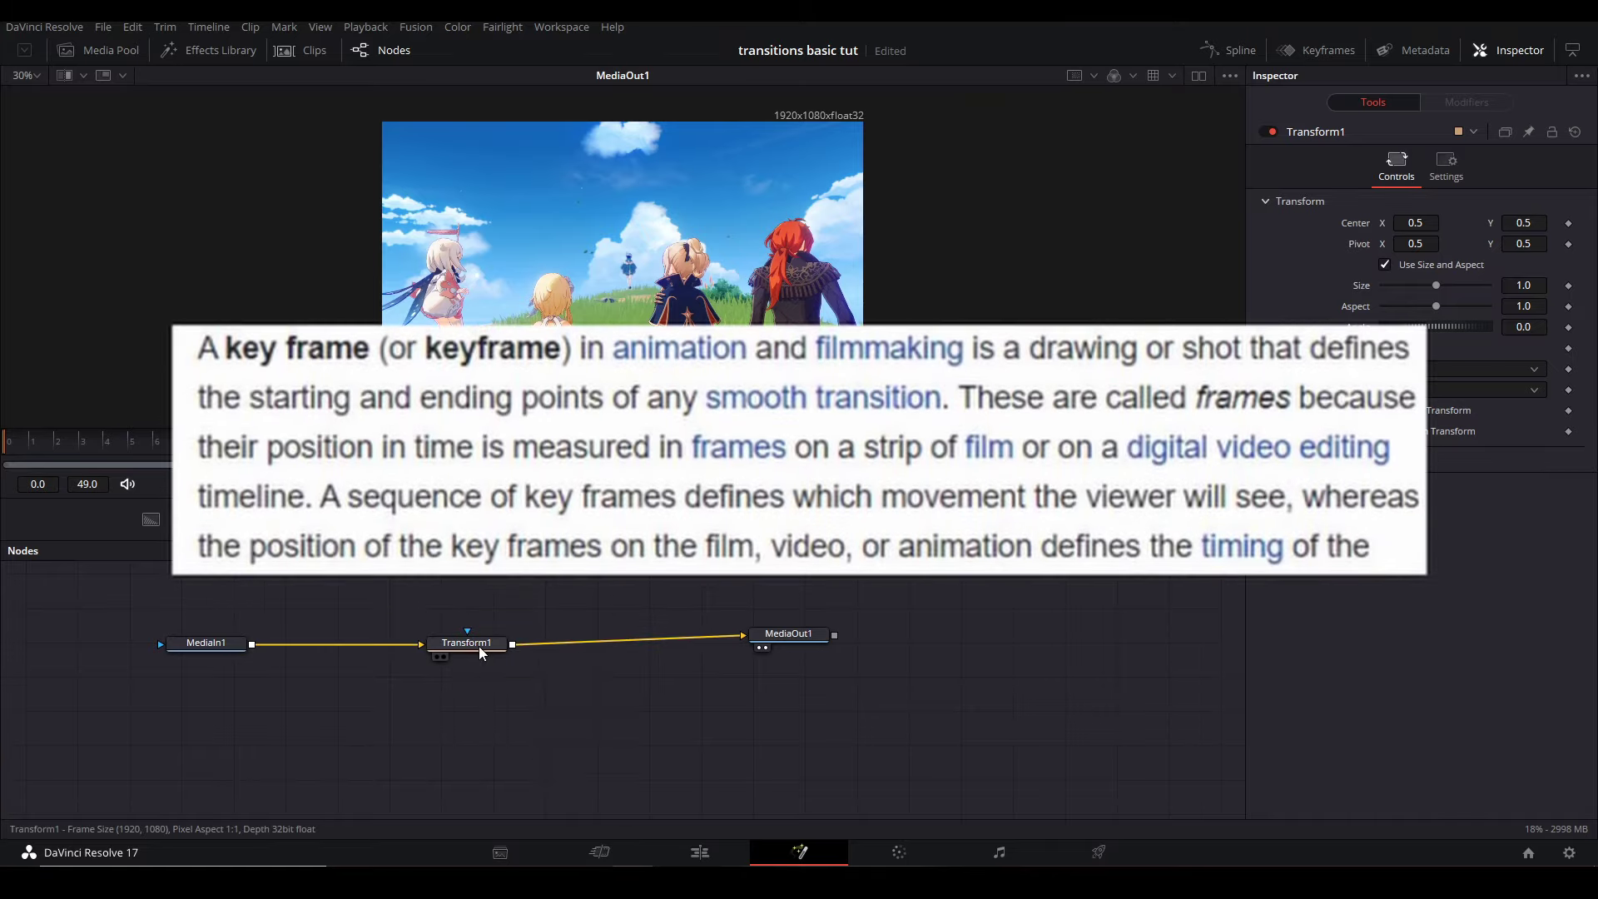
click(478, 646)
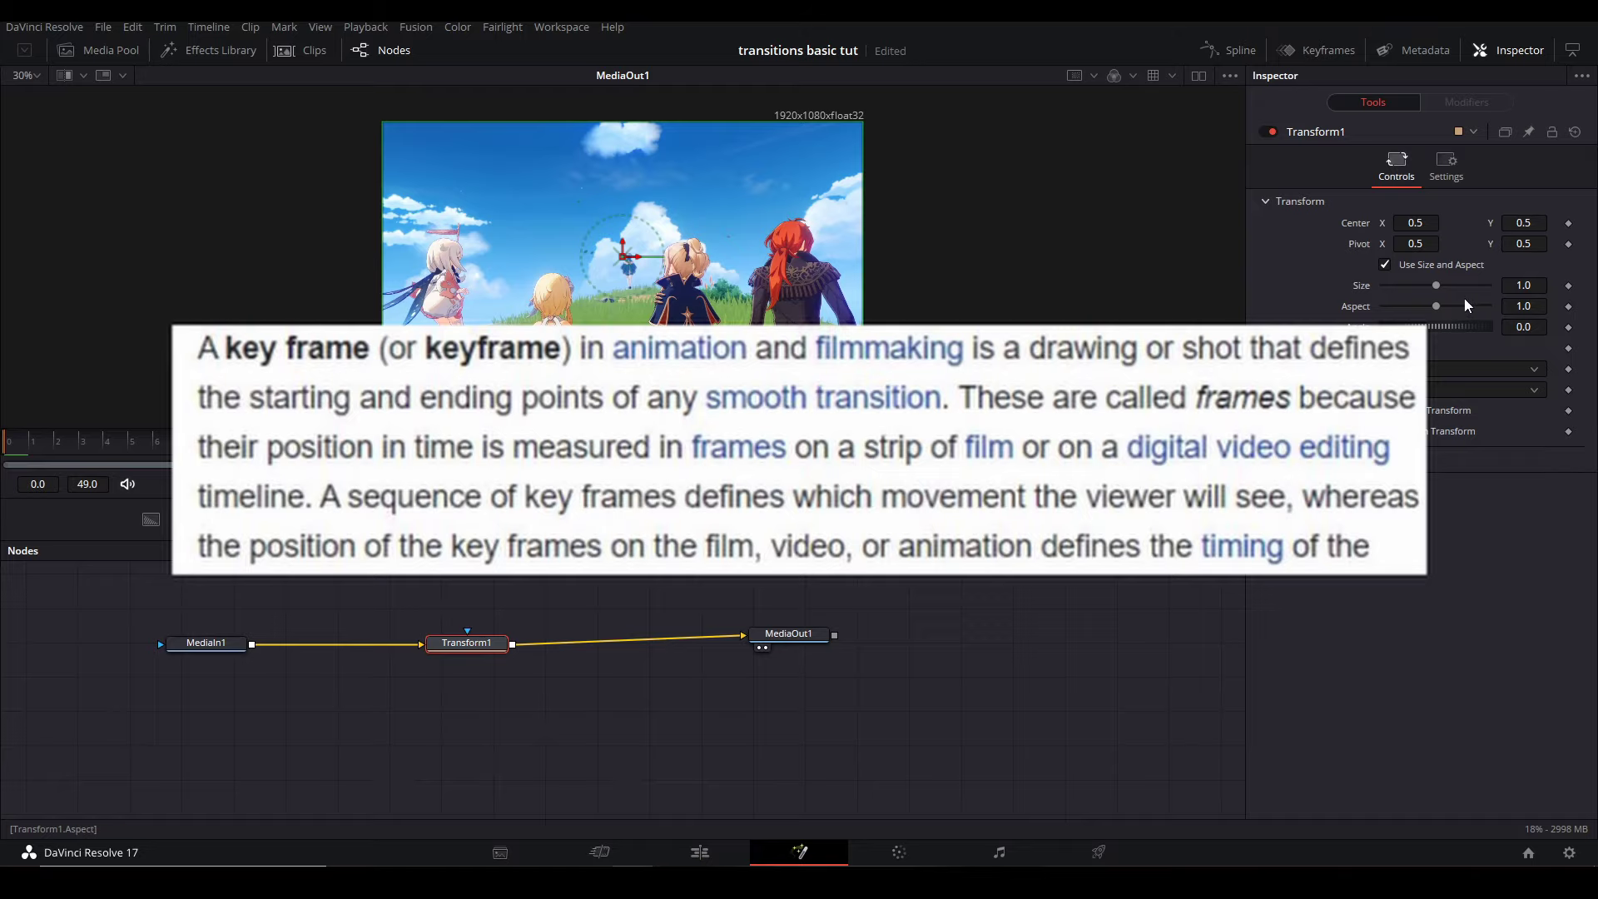
click(1568, 285)
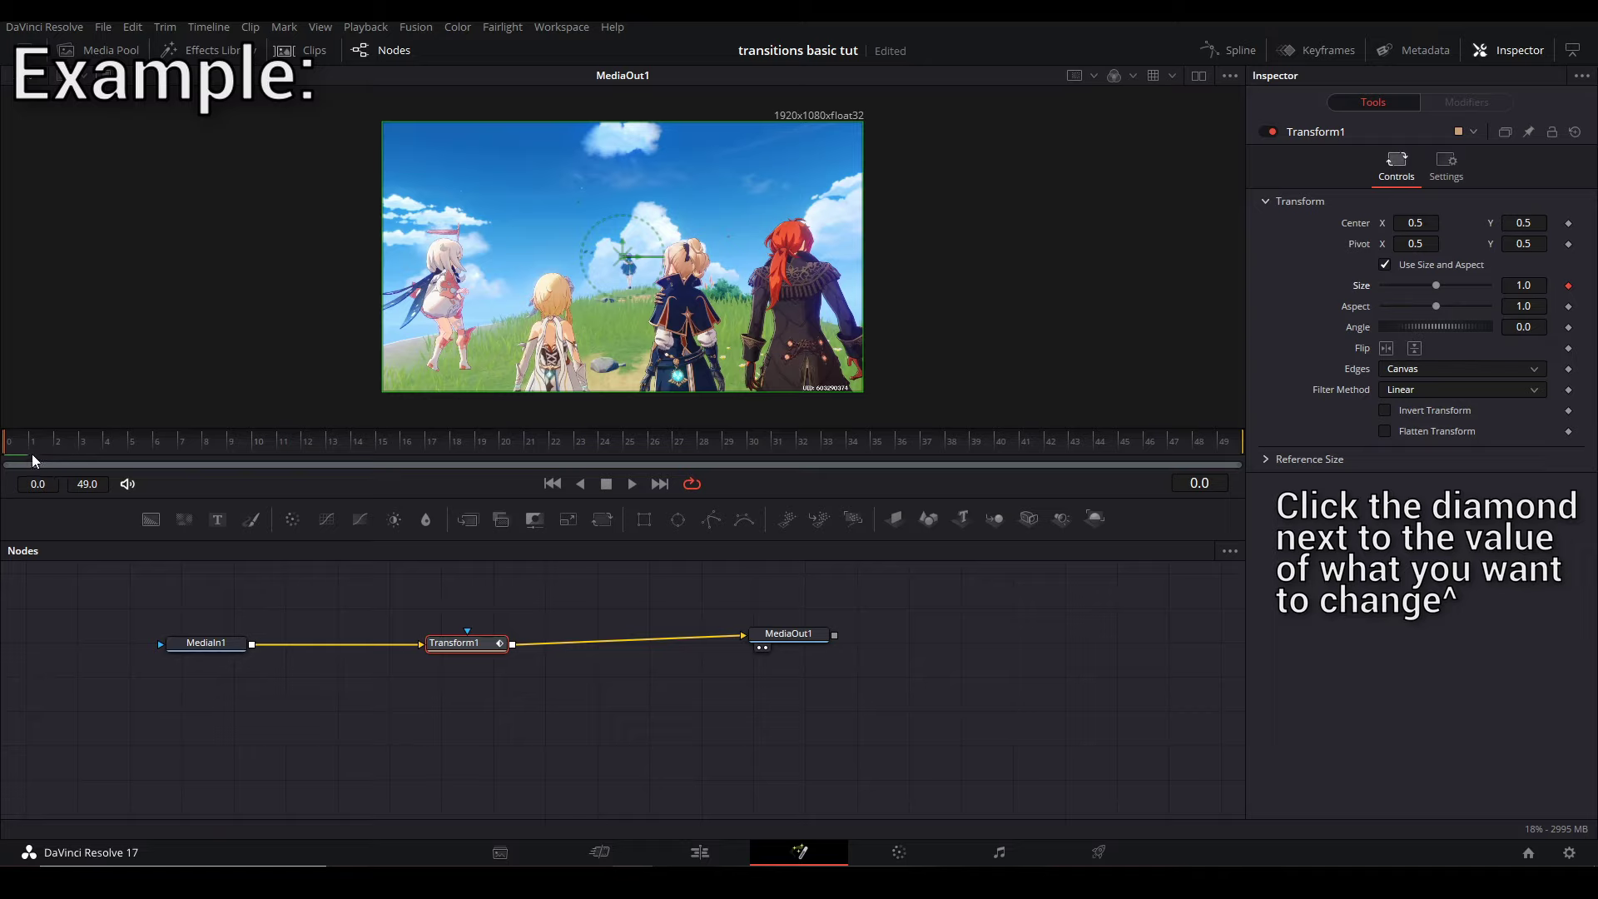
click(509, 444)
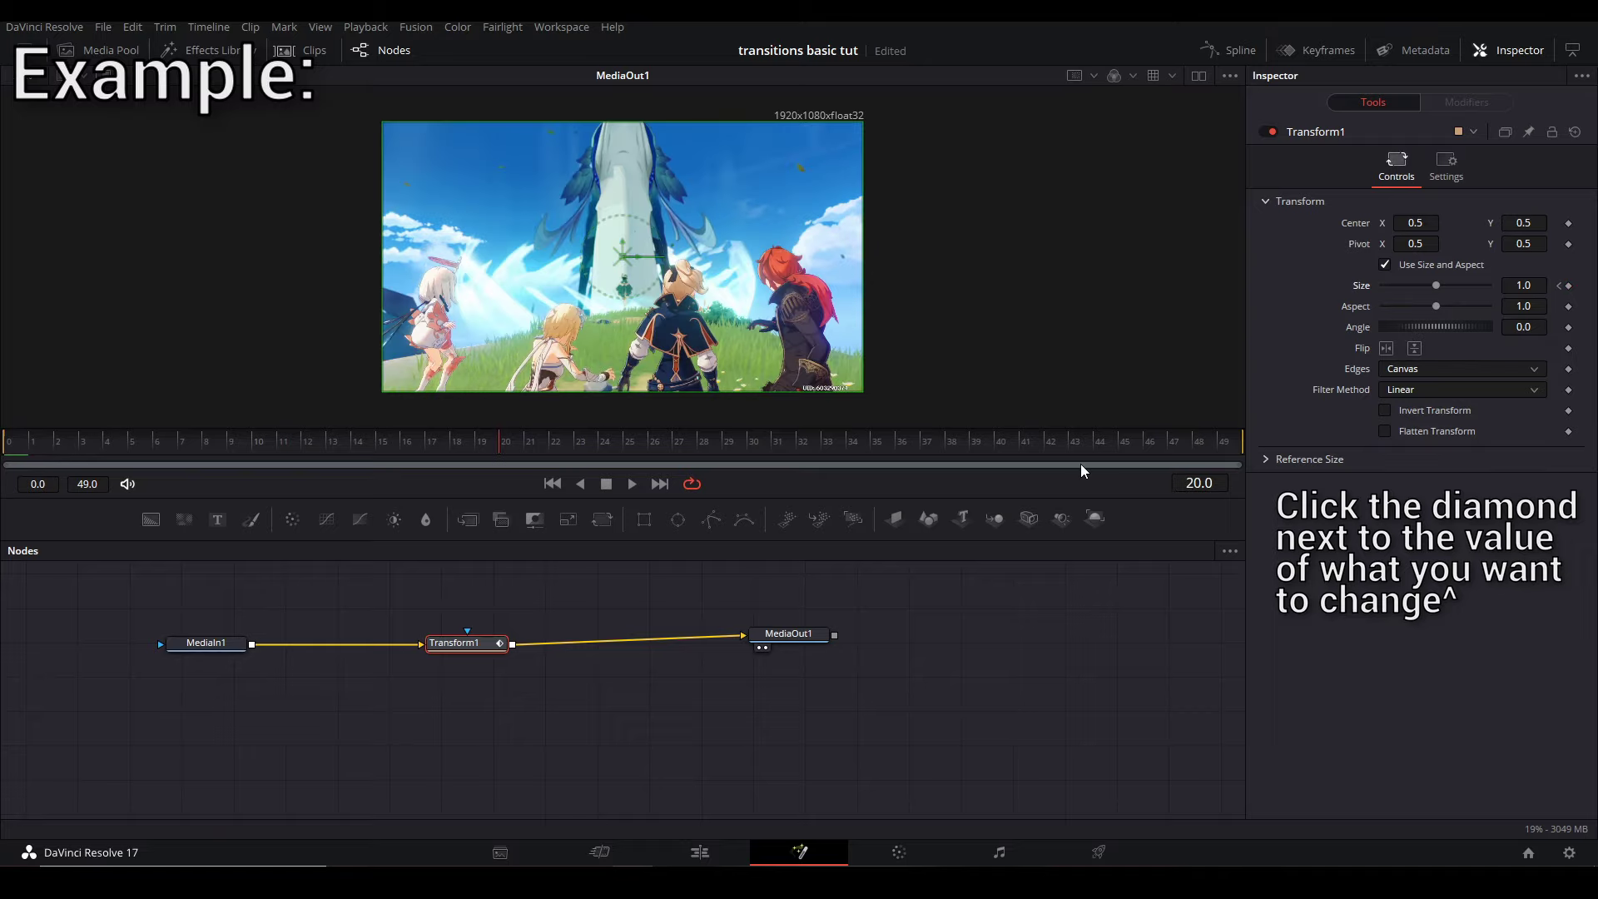
click(1568, 285)
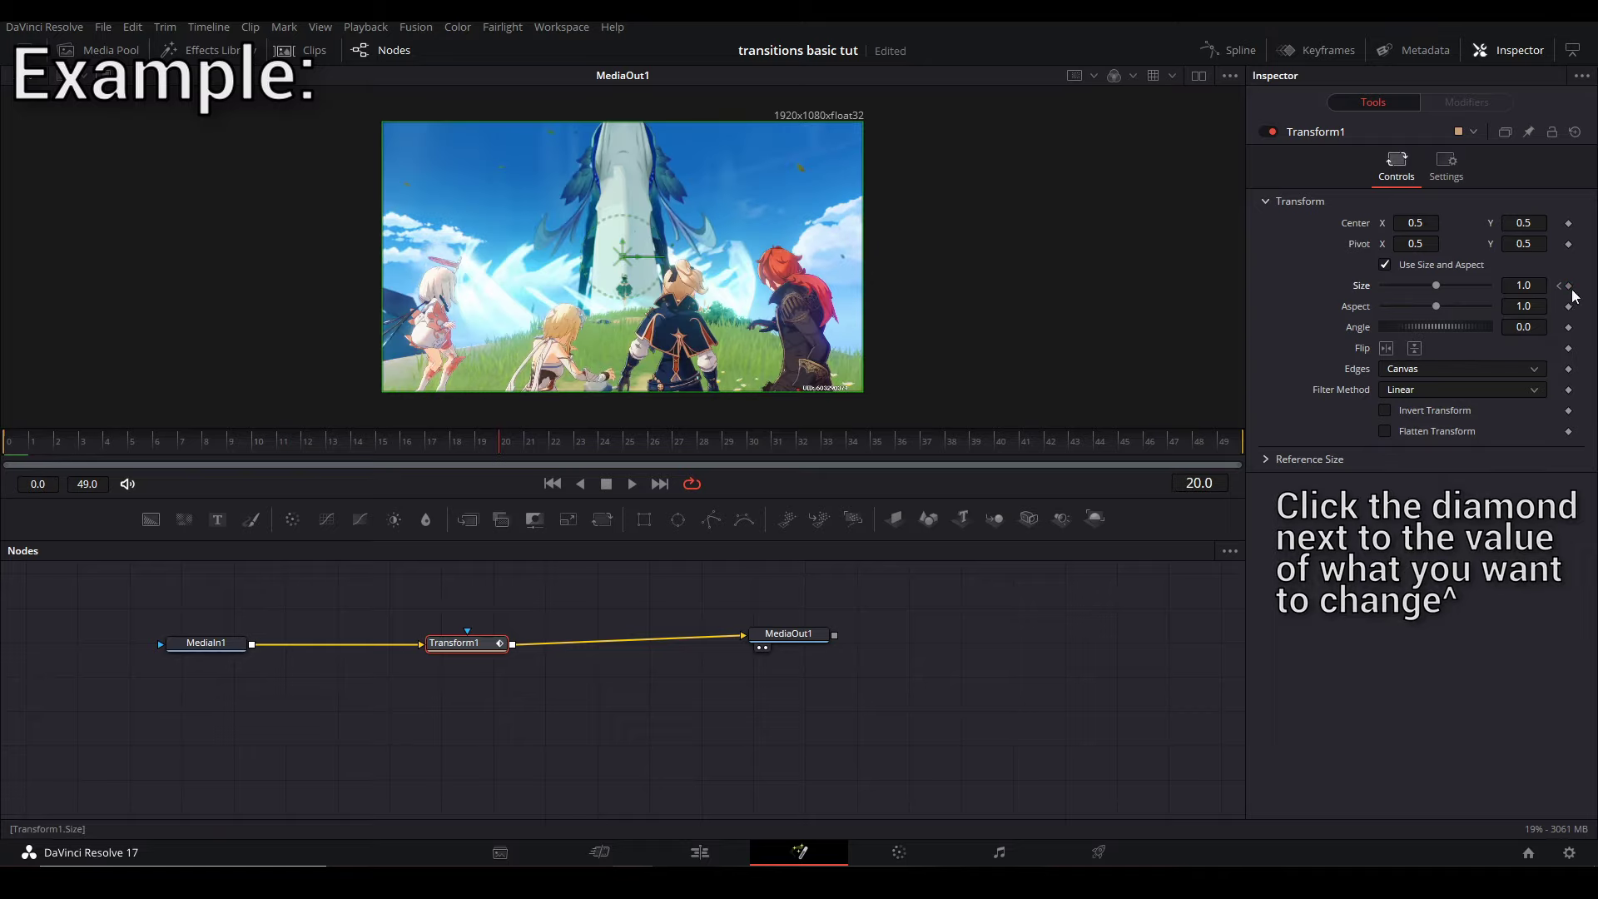
drag(1439, 283, 1459, 283)
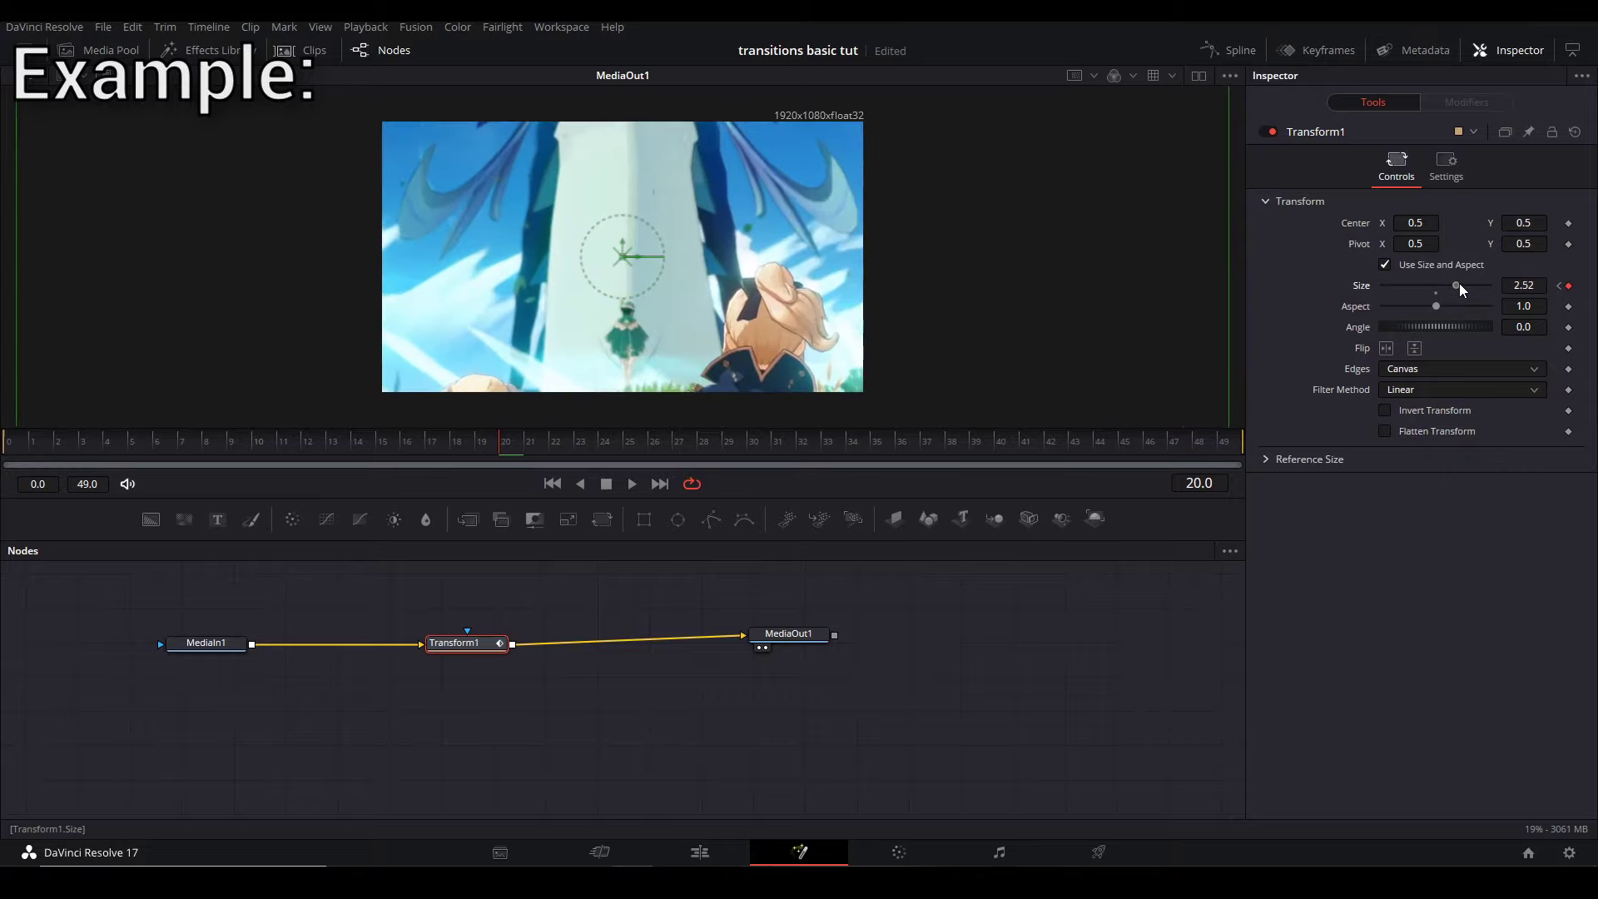
Play and scrub through the composition to review the zoom between frames 0 and 20.
click(382, 447)
key(space)
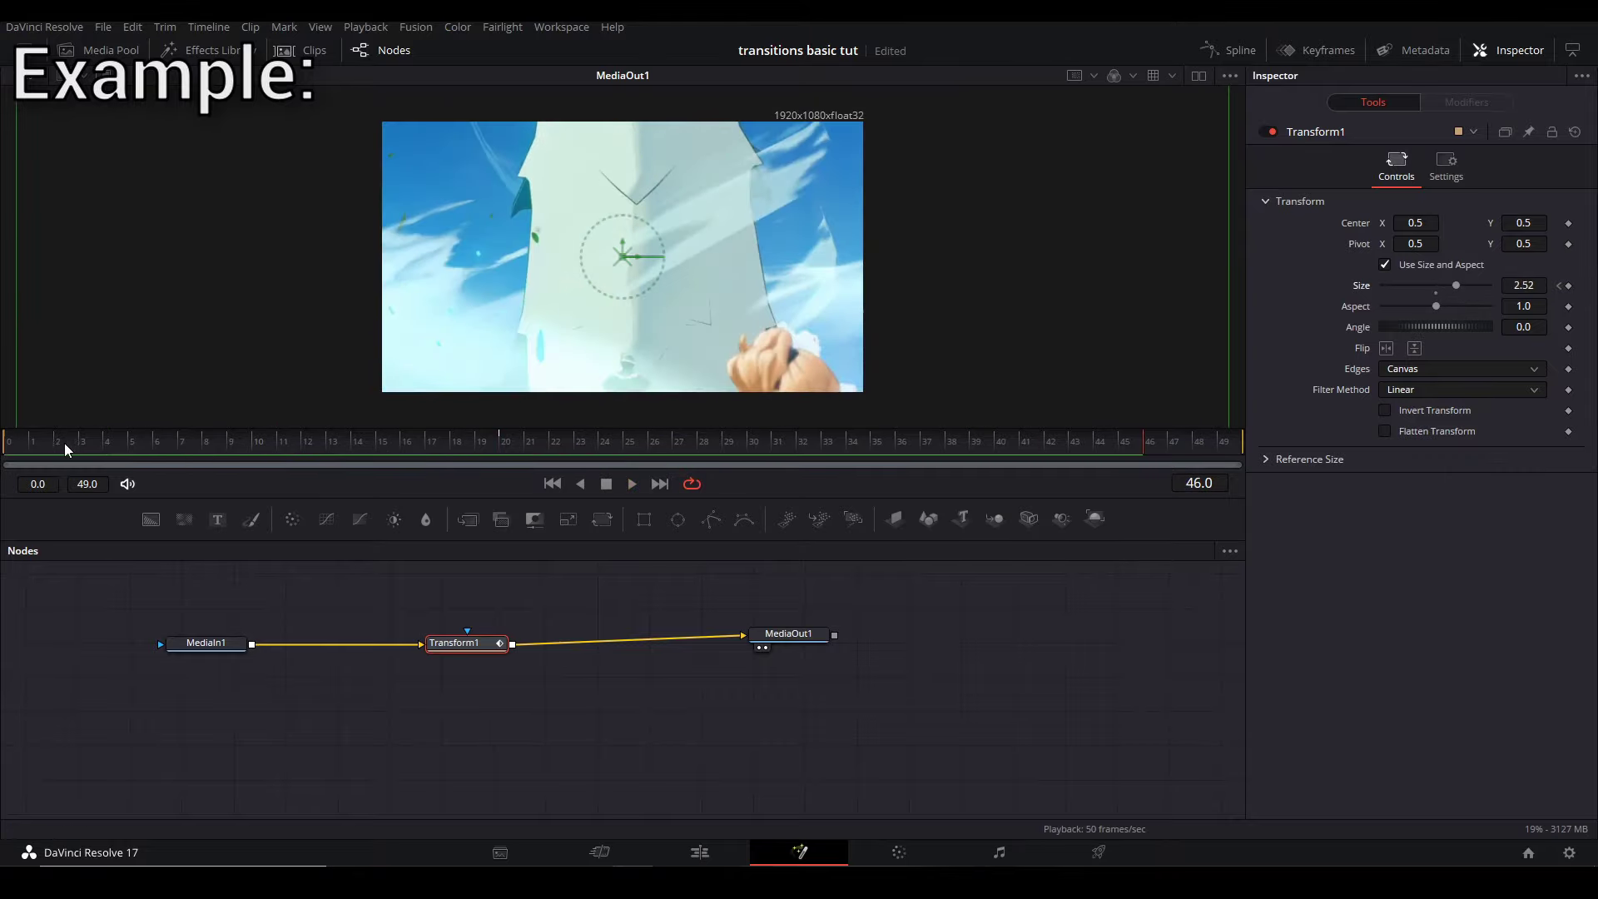
click(293, 449)
drag(293, 449, 502, 446)
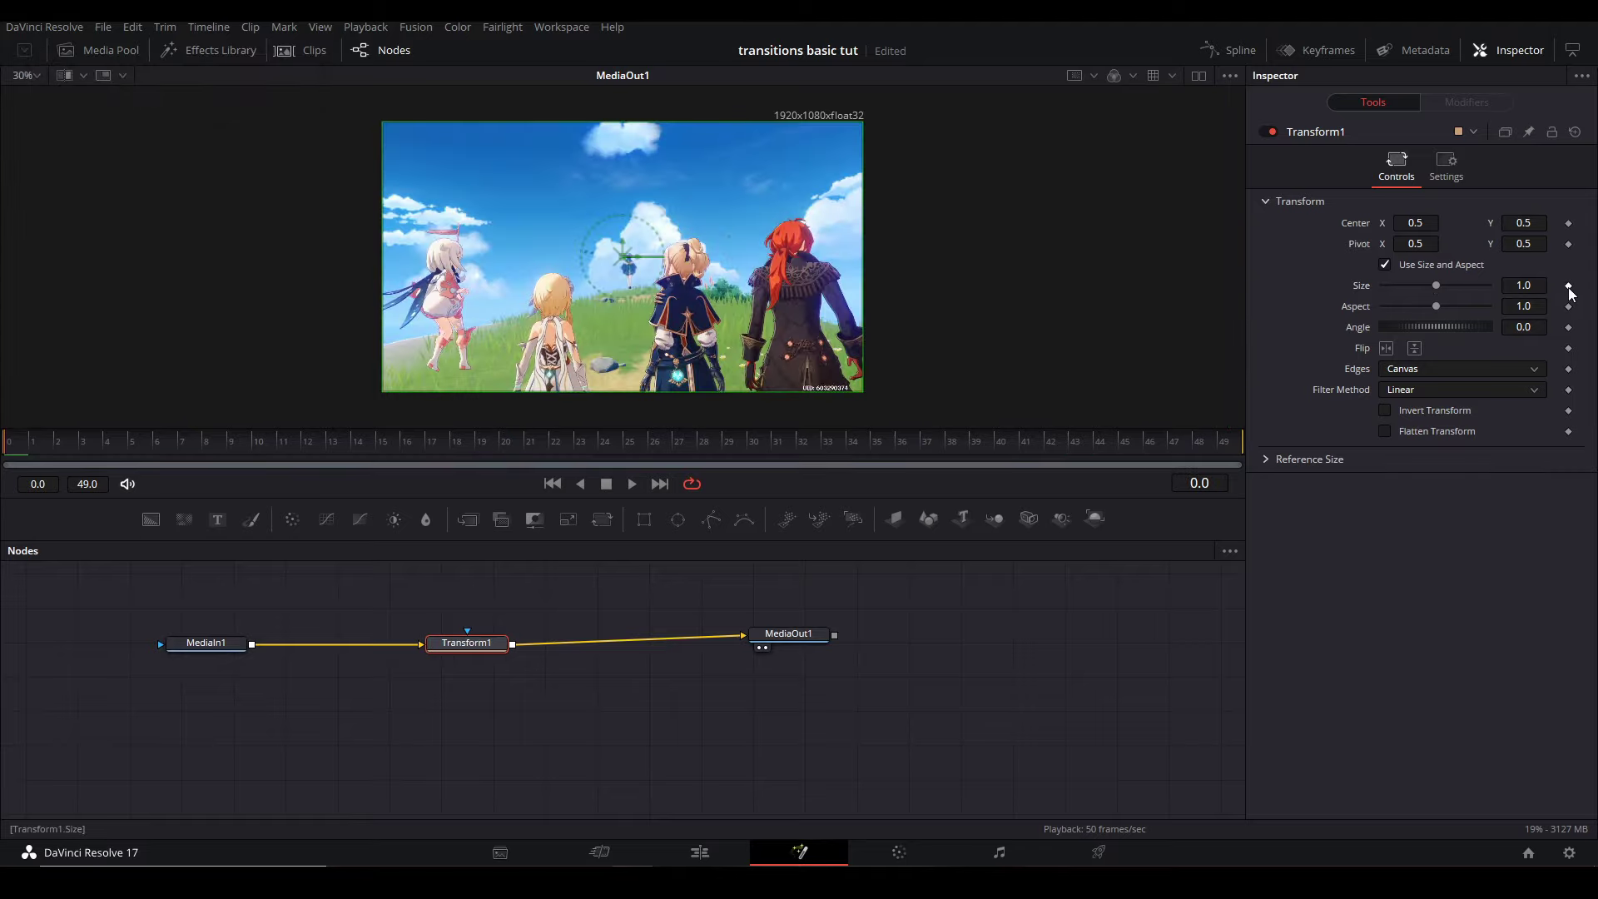
Keyframe Transform1's Size at 1.0 on frame 0 and at about 3.2 on frame 49, and play back the zoom.
click(1569, 286)
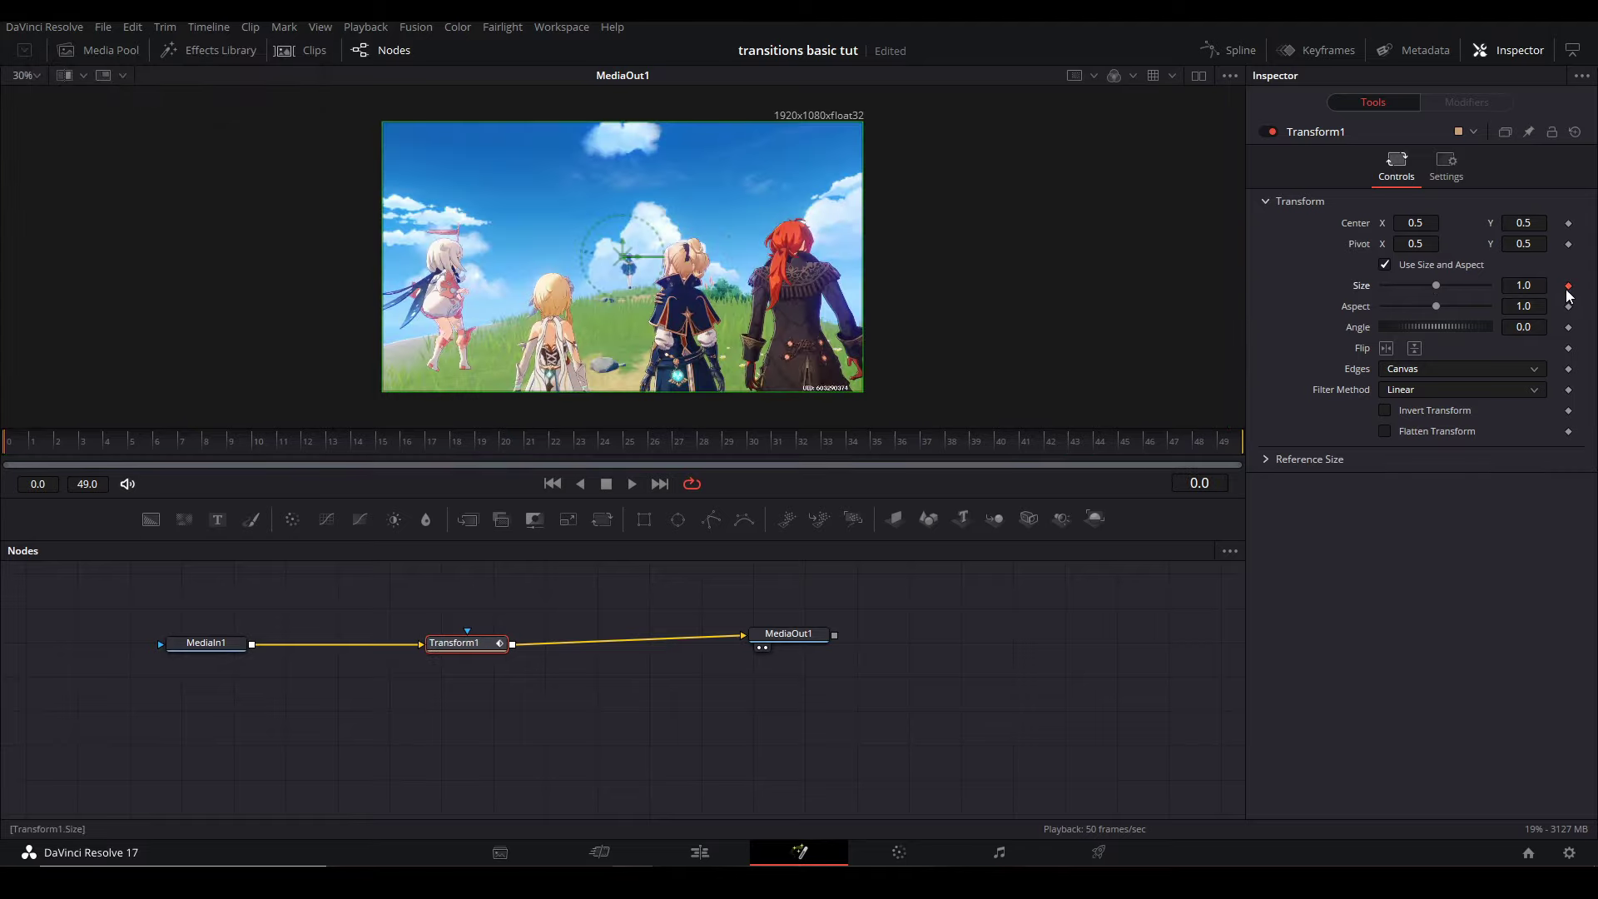
click(1236, 451)
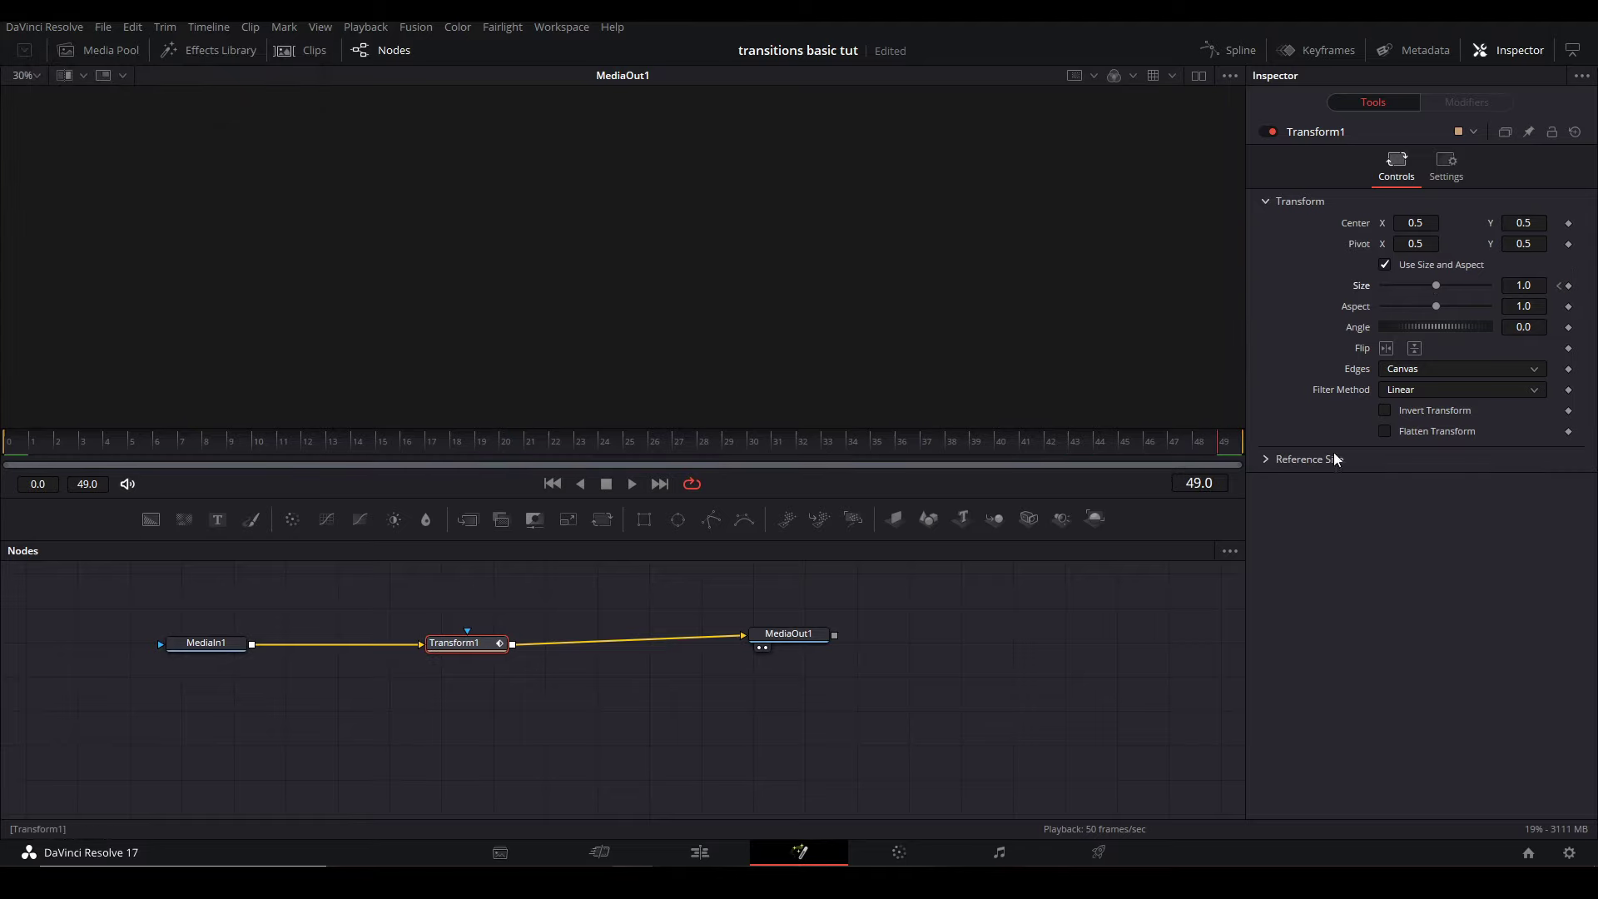
click(1568, 286)
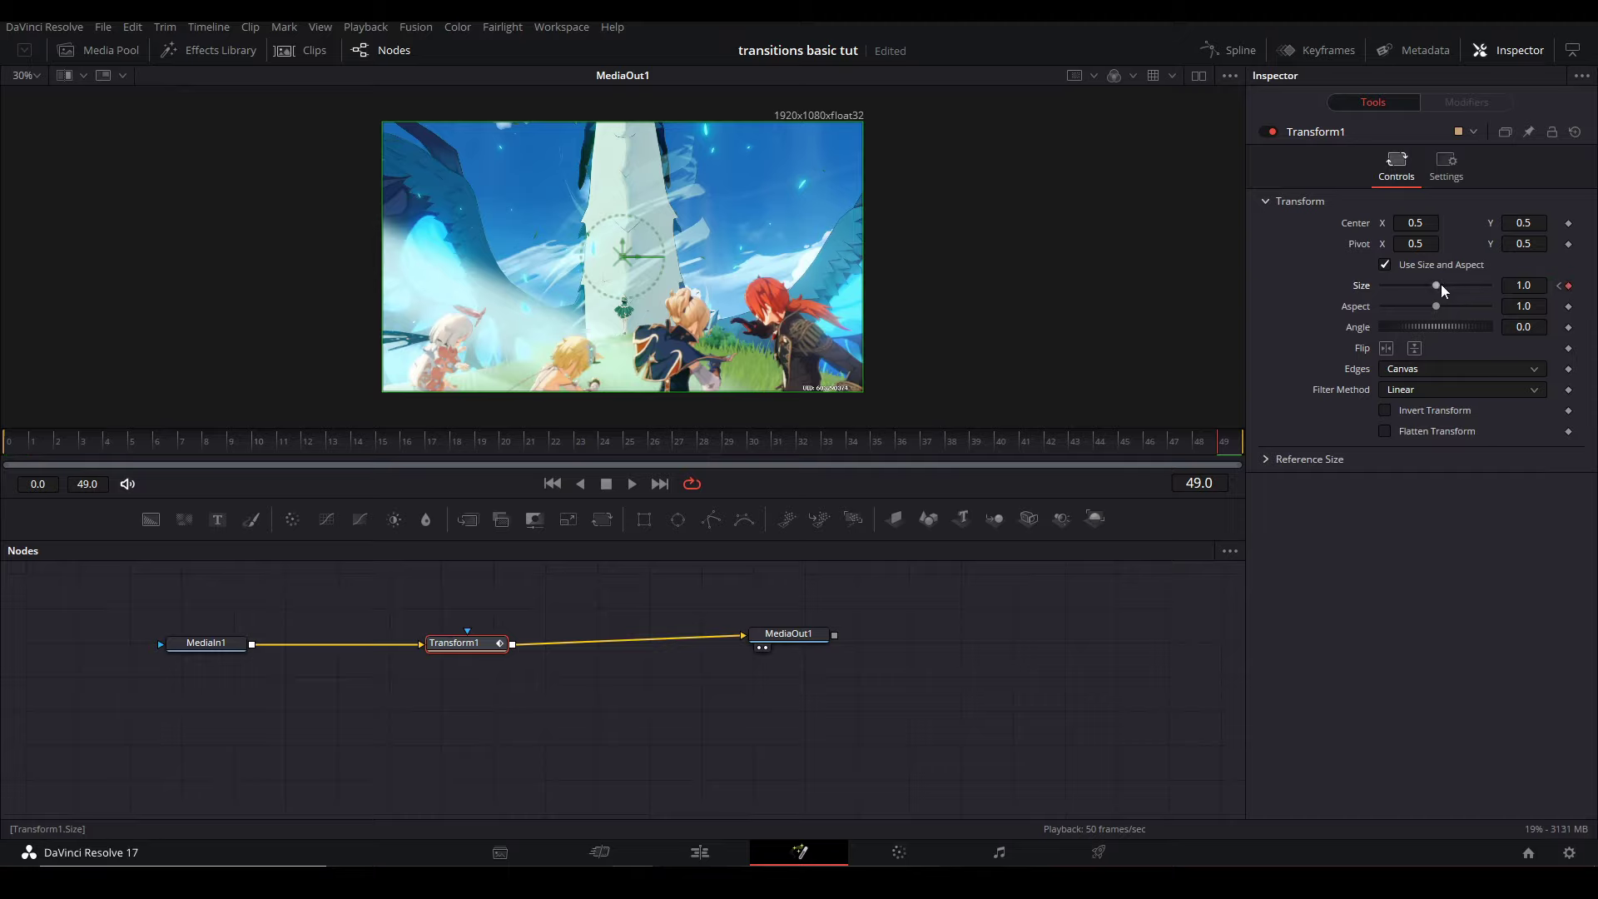
drag(1443, 290, 1462, 295)
key(space)
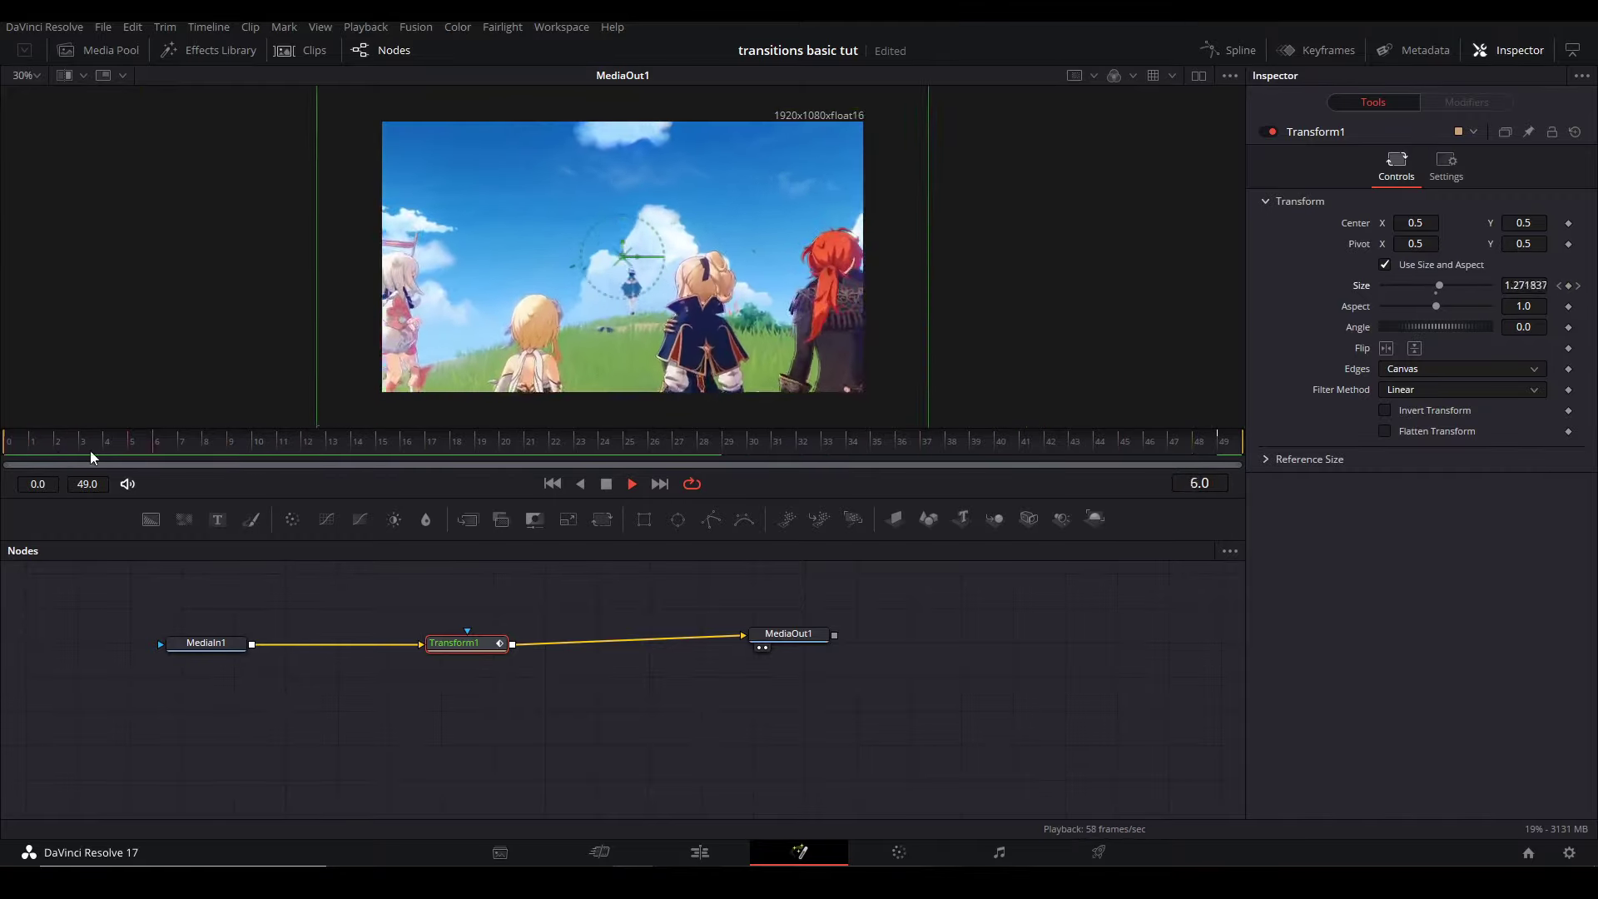
key(space)
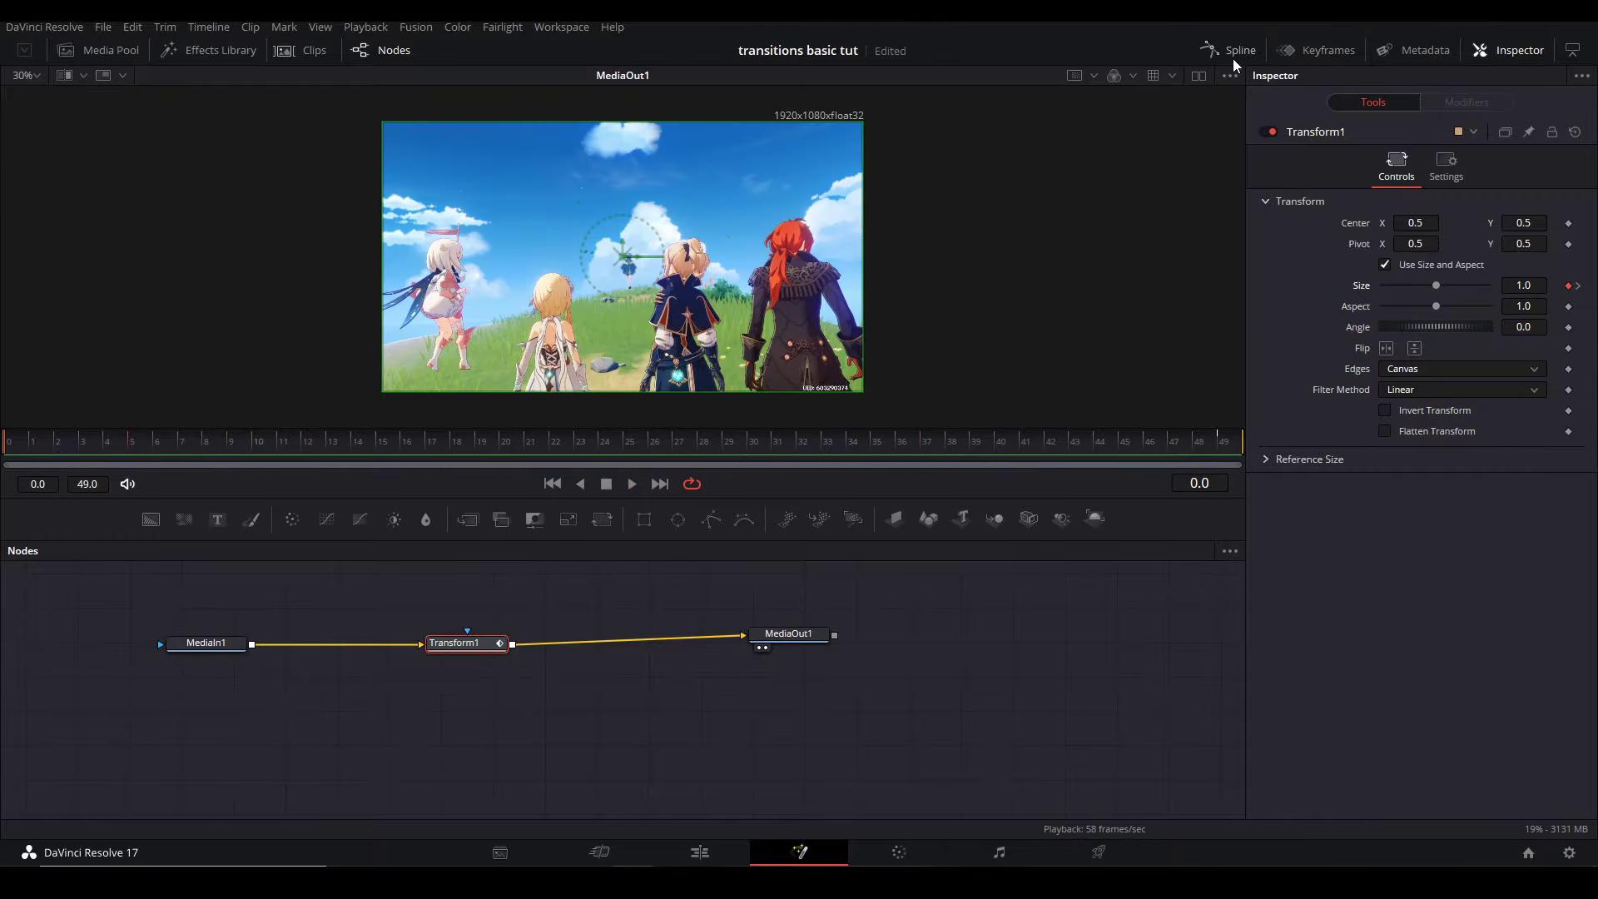
Show Transform1's Size curve in the Spline editor and fit the whole curve in the graph.
click(1233, 52)
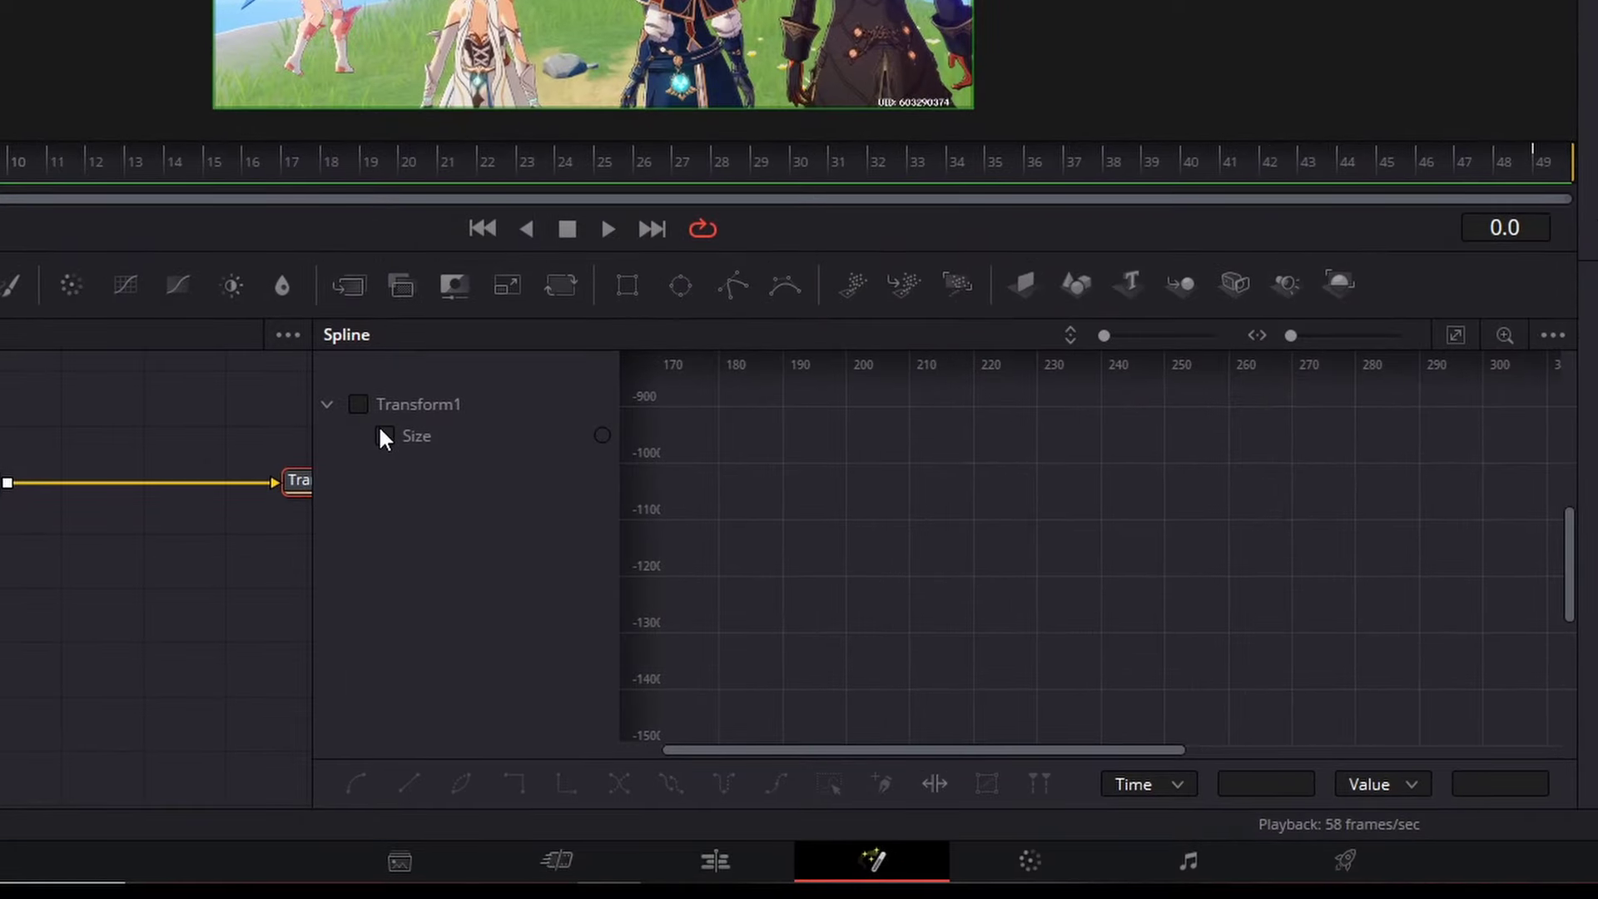
click(383, 436)
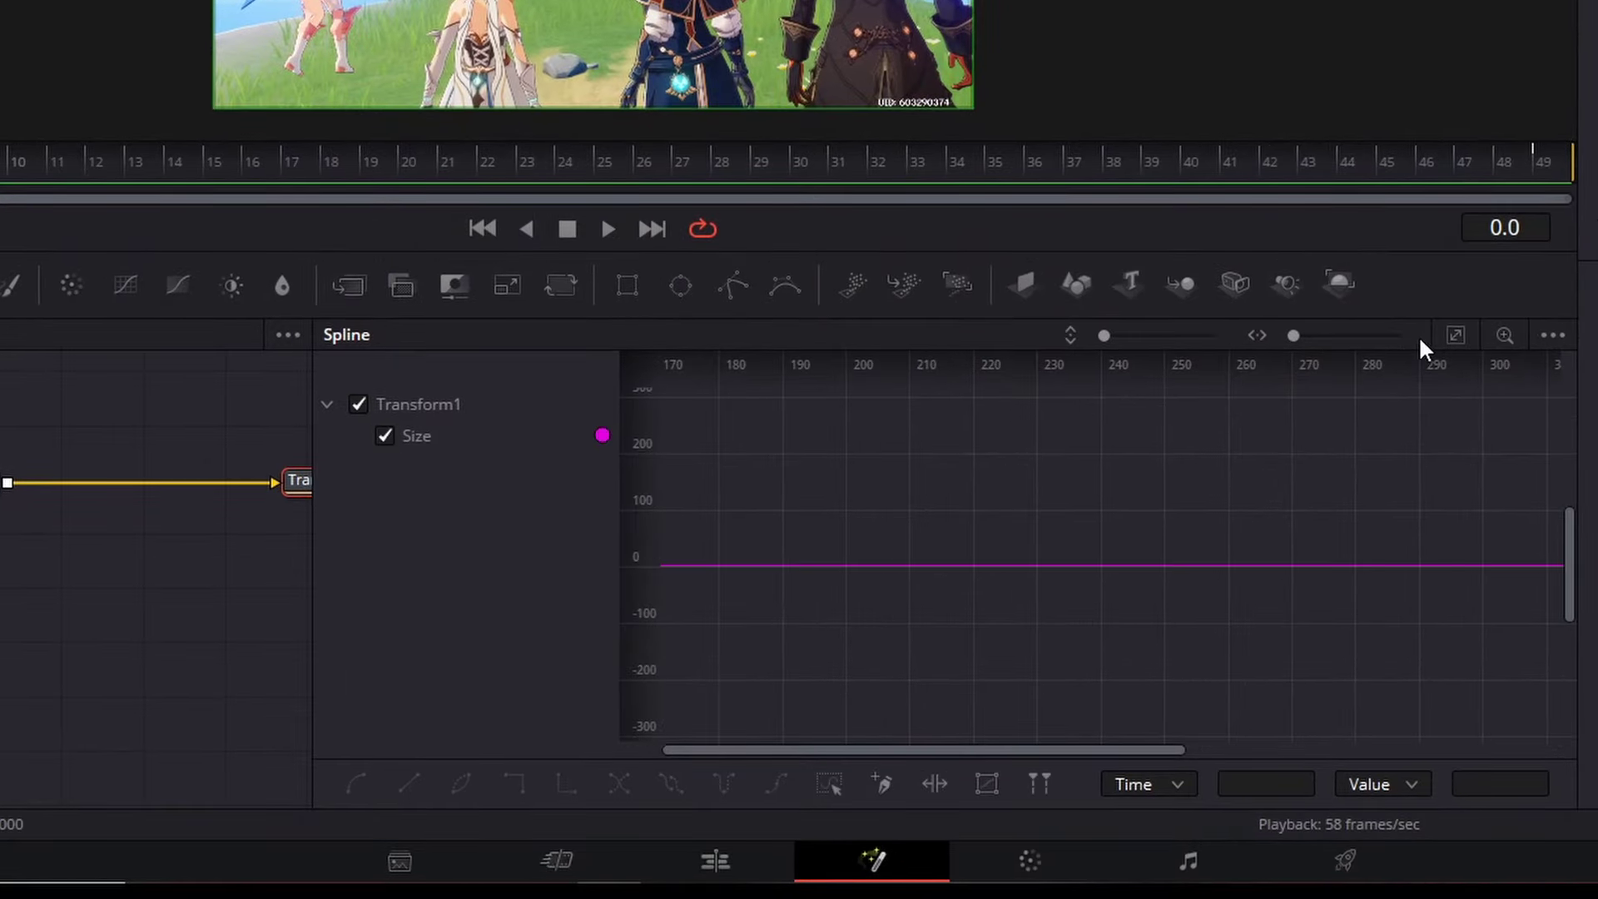
click(1455, 336)
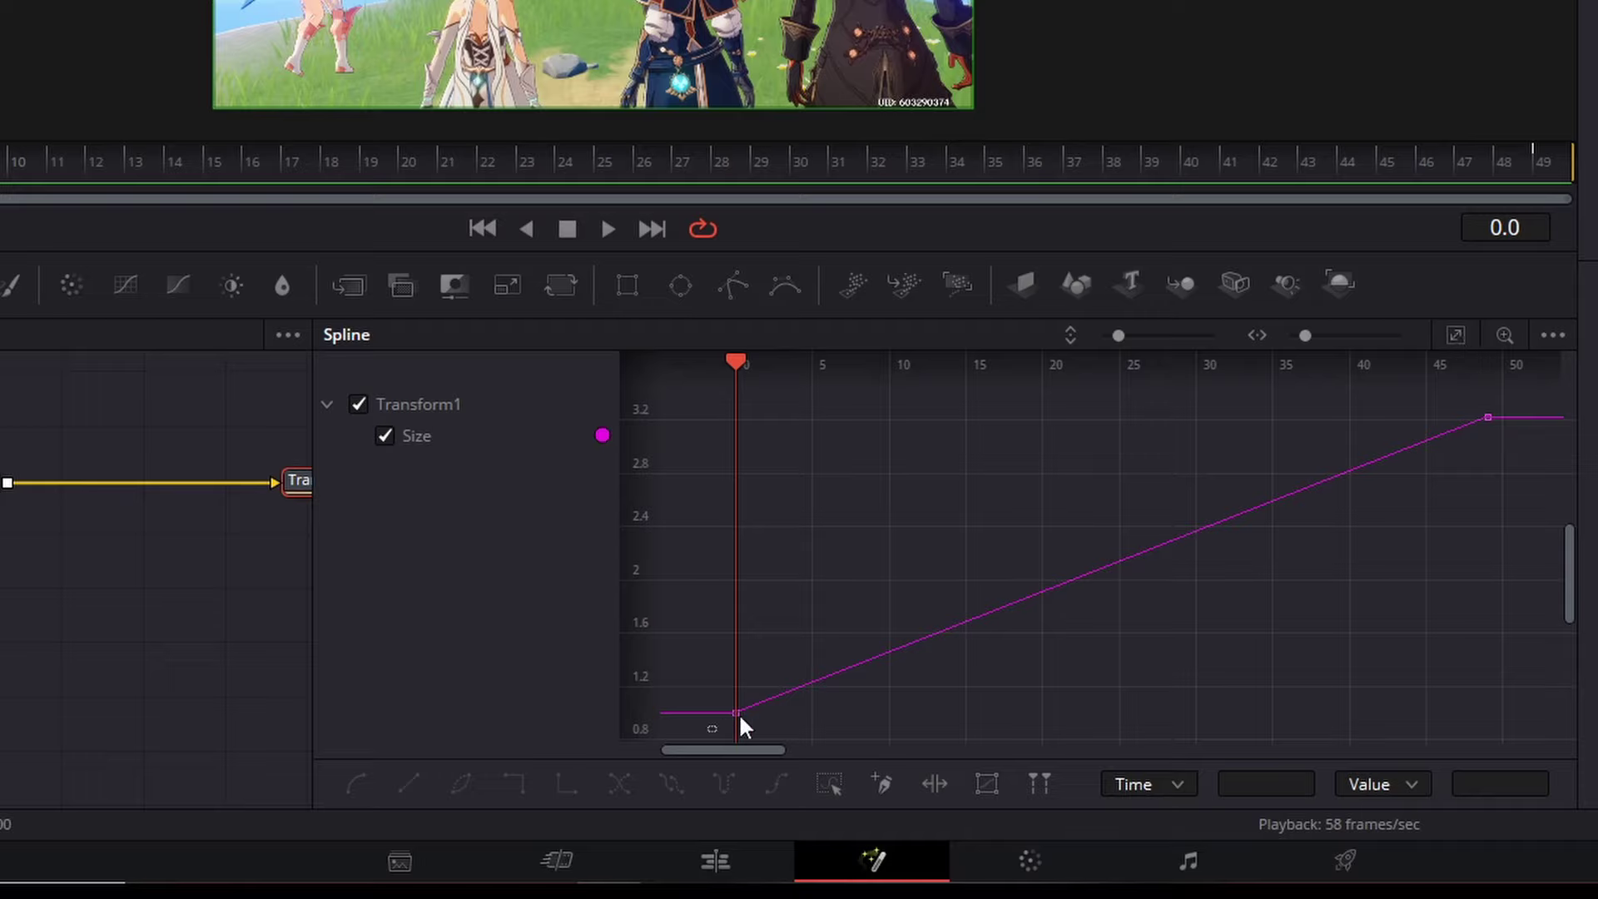
Smooth both Size keyframes, pull the end keyframe's handle straight down, and stretch the start keyframe's handle toward the last frame.
drag(705, 737, 1540, 404)
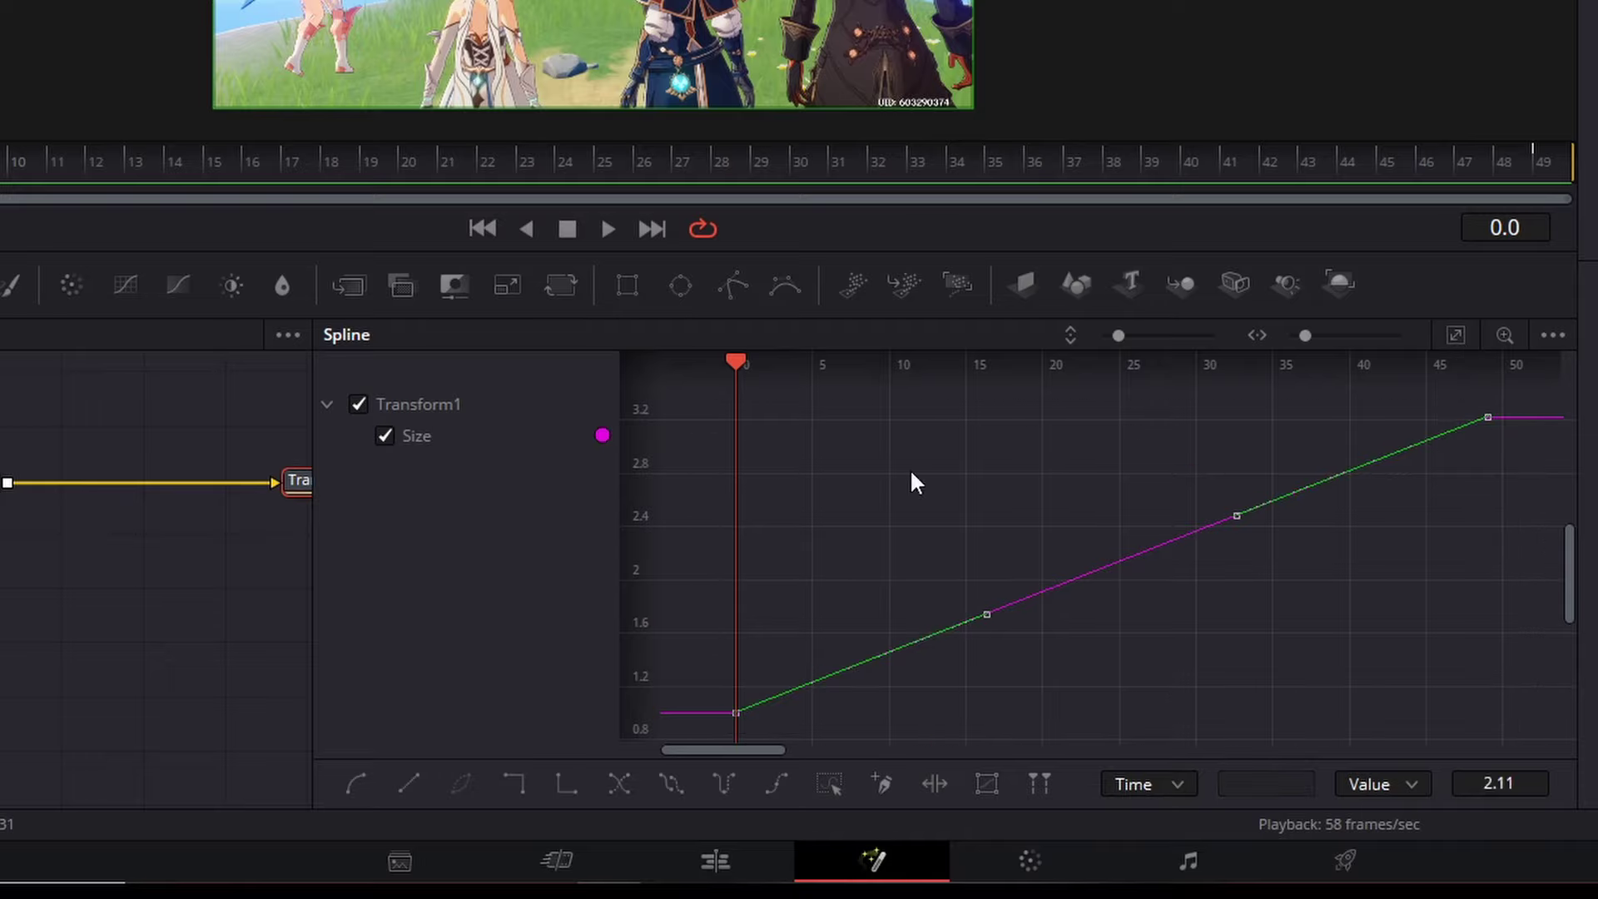
click(366, 781)
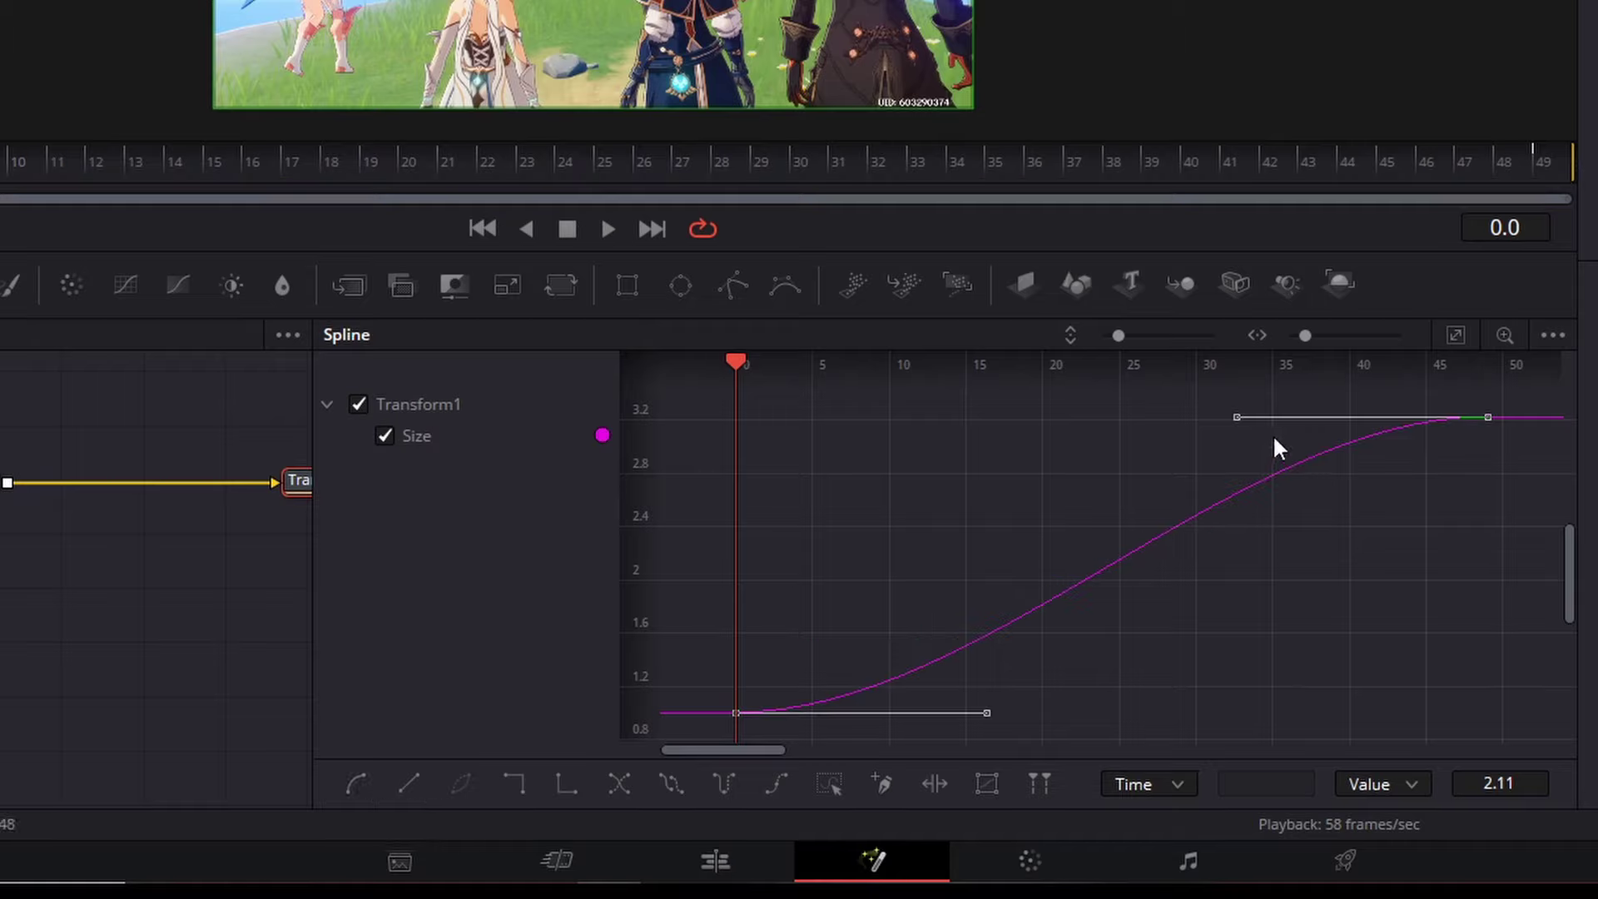
drag(1236, 417, 1486, 736)
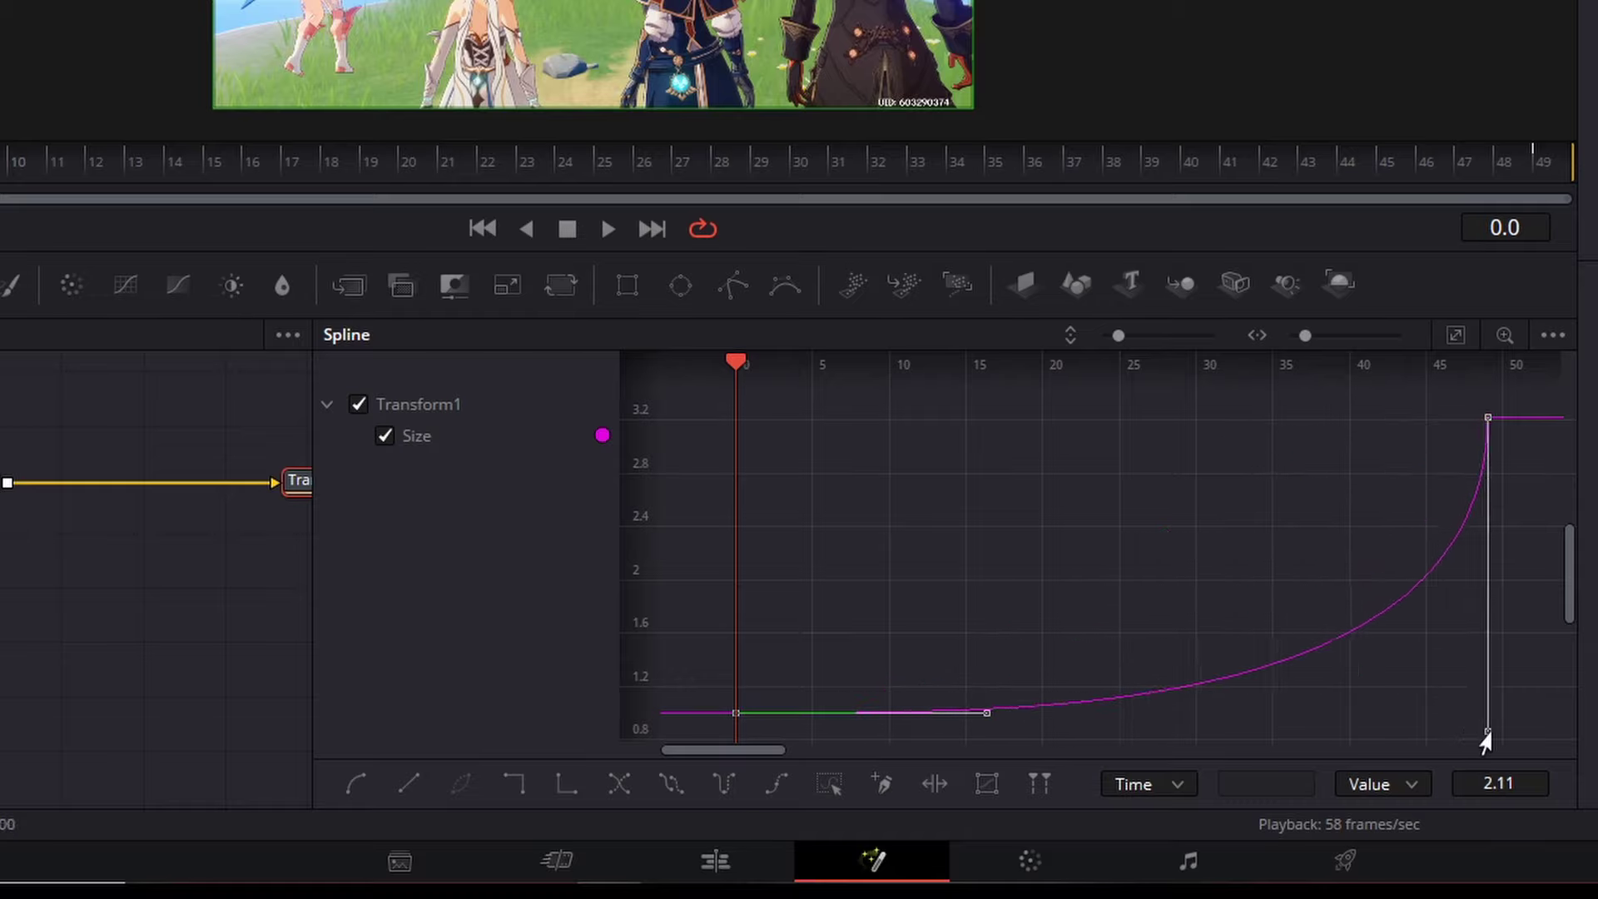
drag(949, 642, 1502, 639)
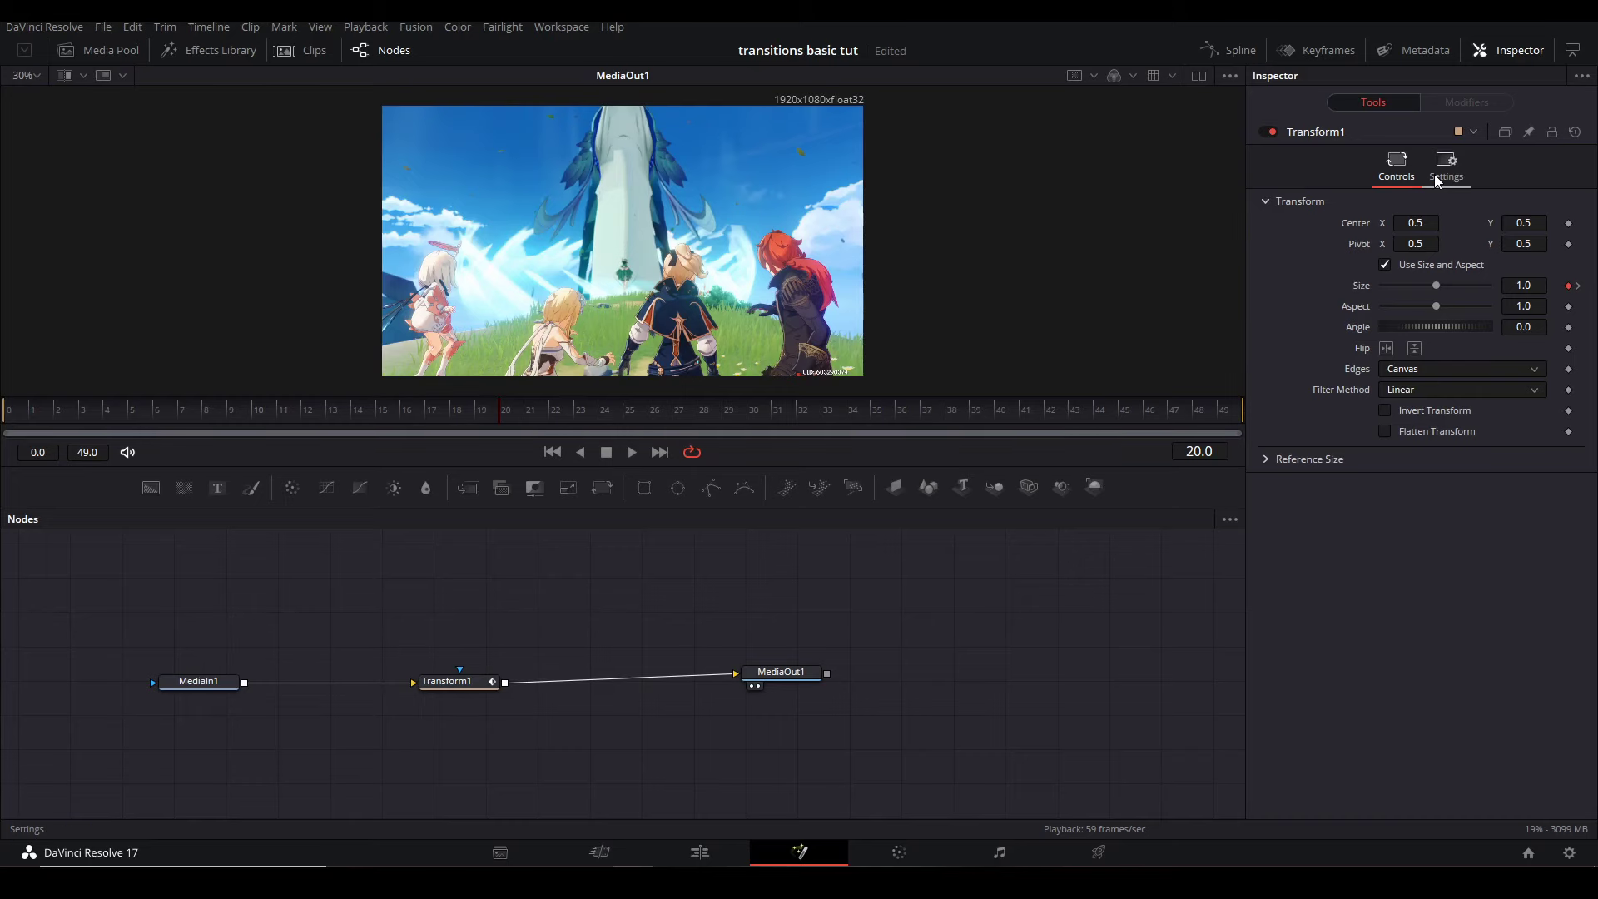
Enable Motion Blur on Transform1 with a Quality of 4.
click(1437, 180)
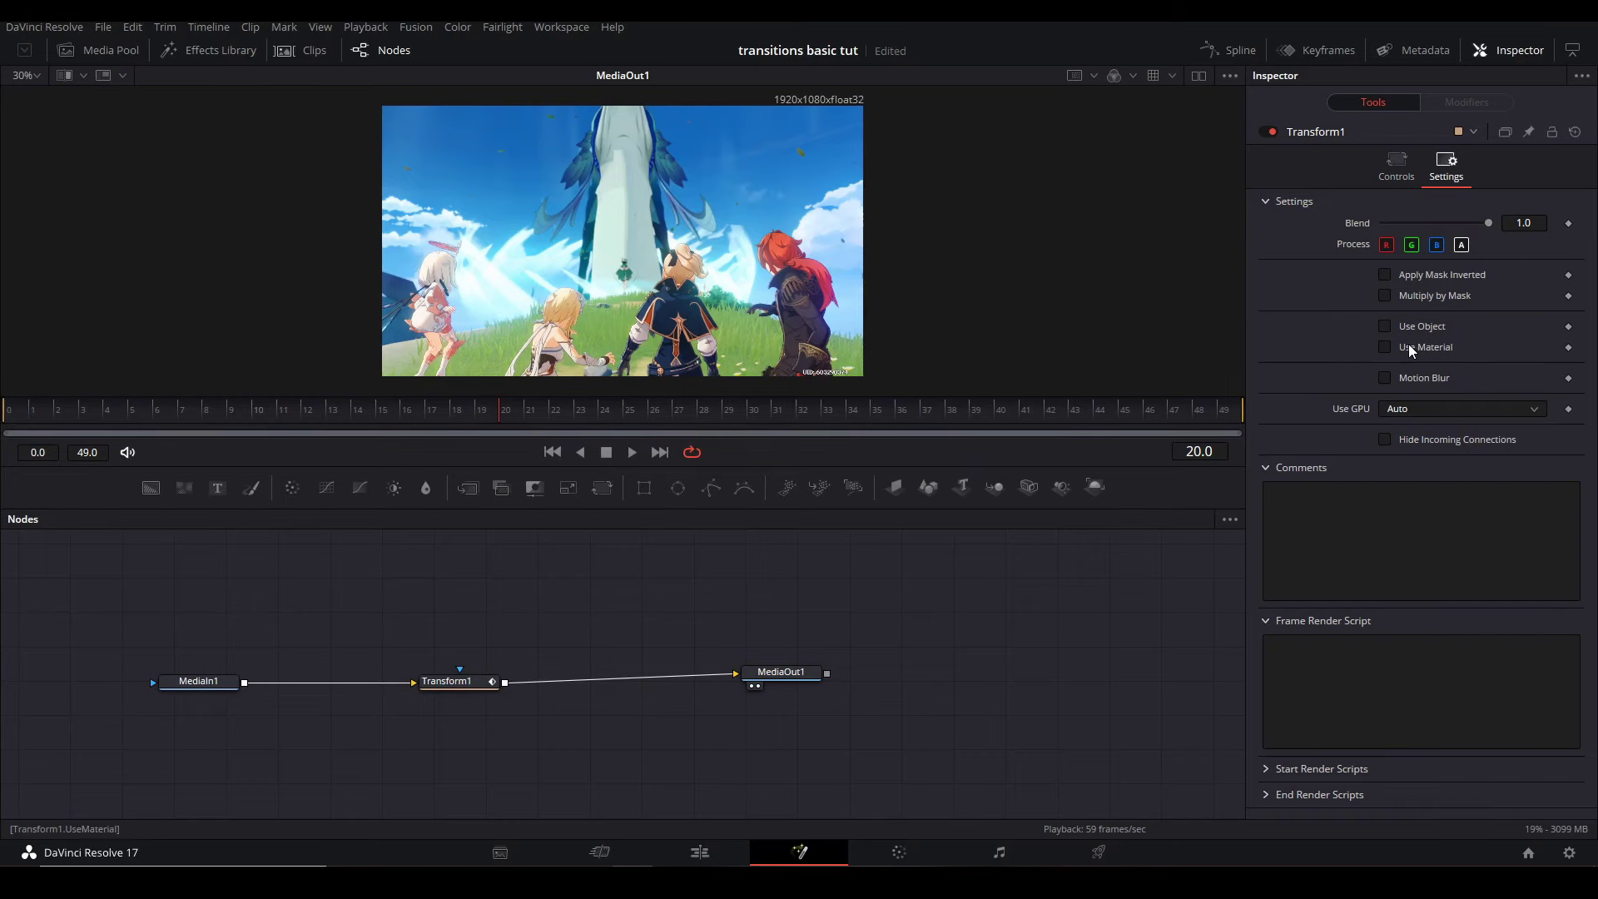
click(1385, 379)
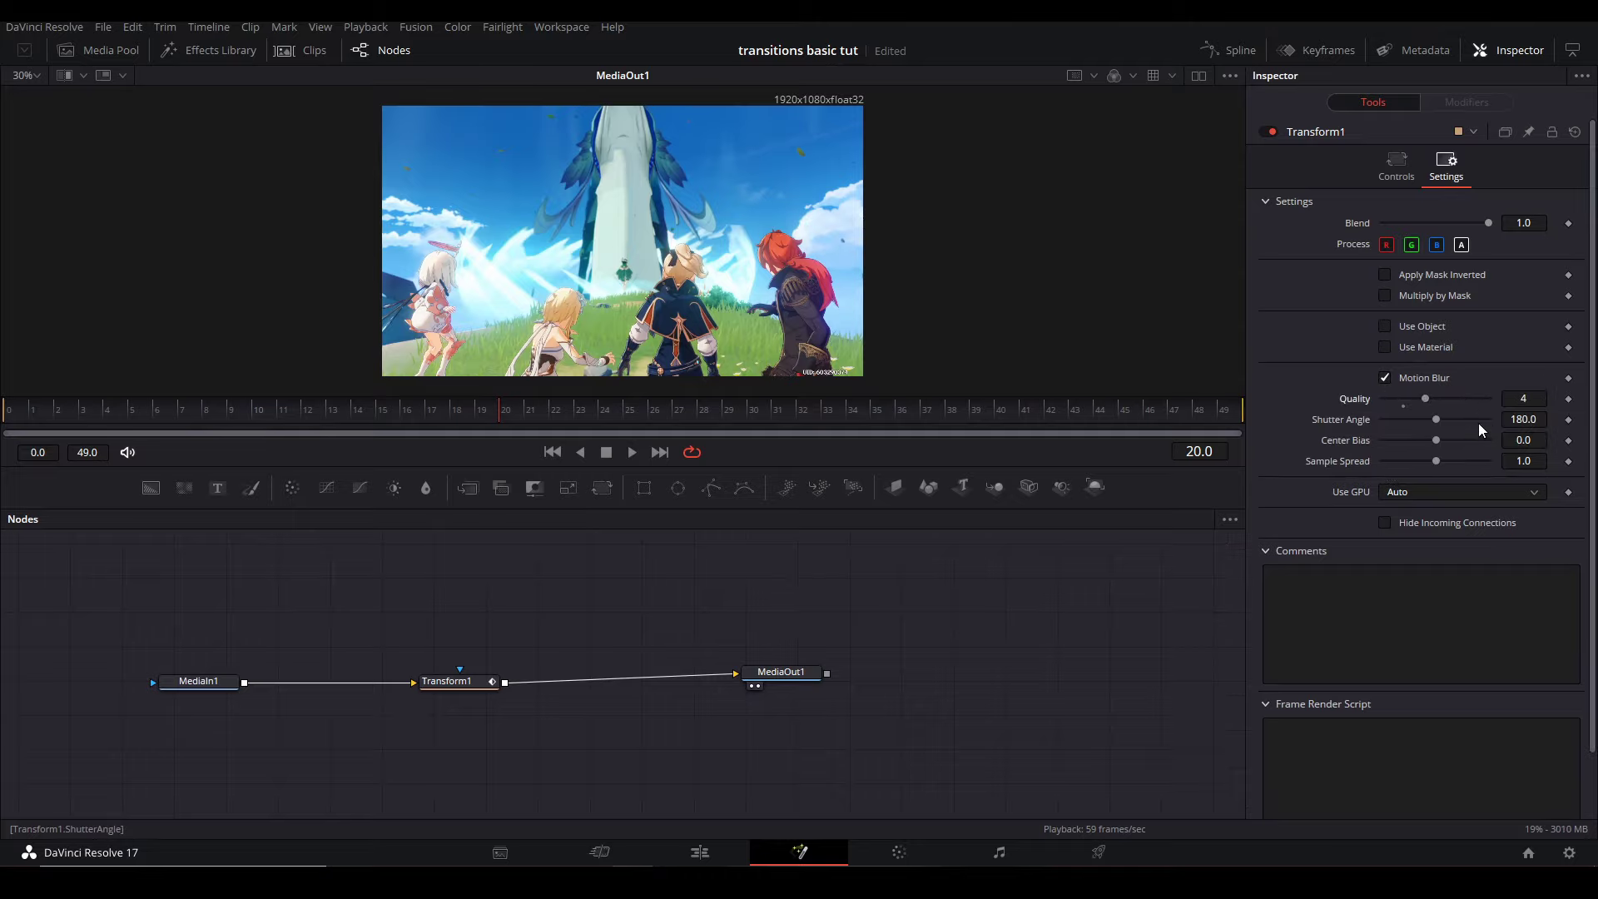
Set Transform1's Shutter Angle to 280 and preview the blurred zoom from the last frame.
scroll(1482, 426, up, 5)
click(1231, 413)
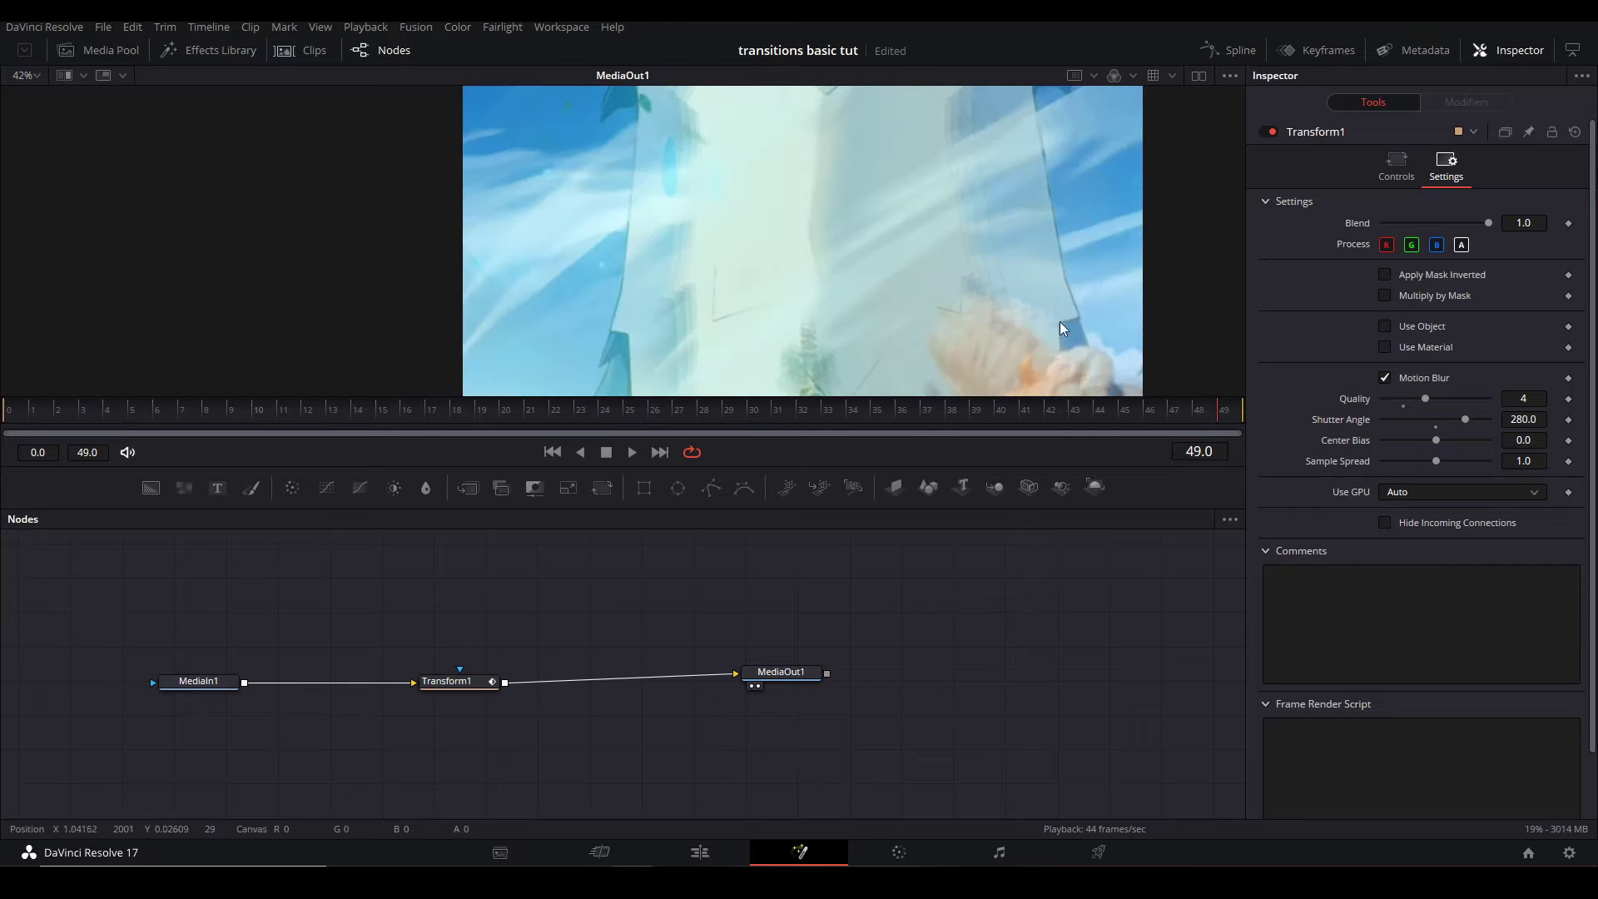
key(space)
On the Edit page, place a new adjustment clip above the second gameplay clip and trim it to that clip's end.
click(700, 852)
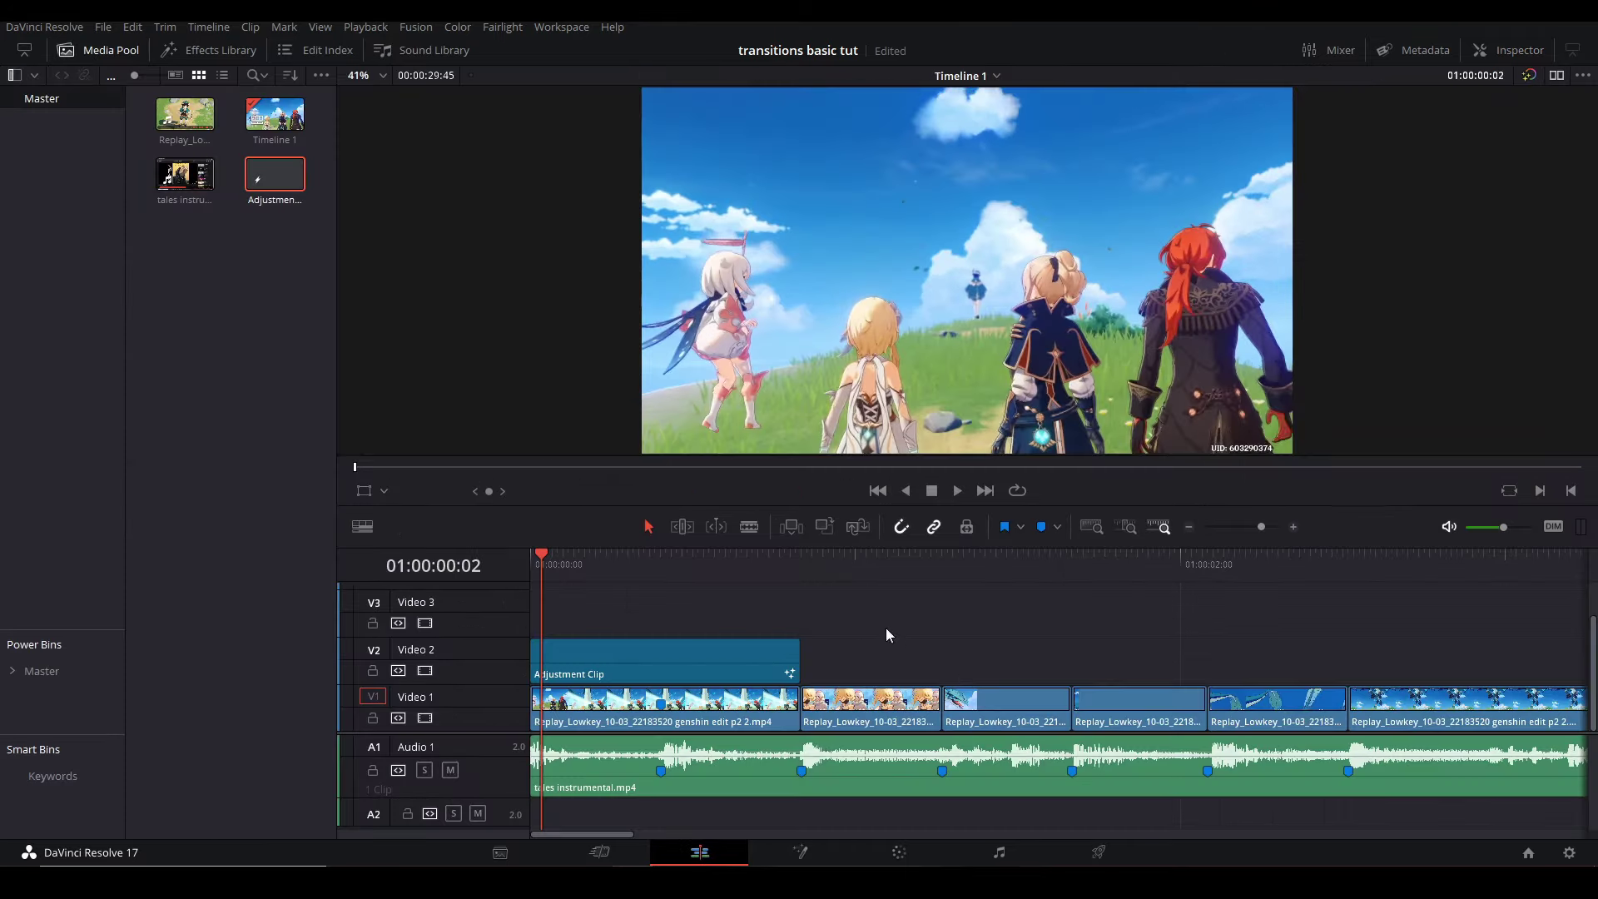
drag(274, 175, 648, 620)
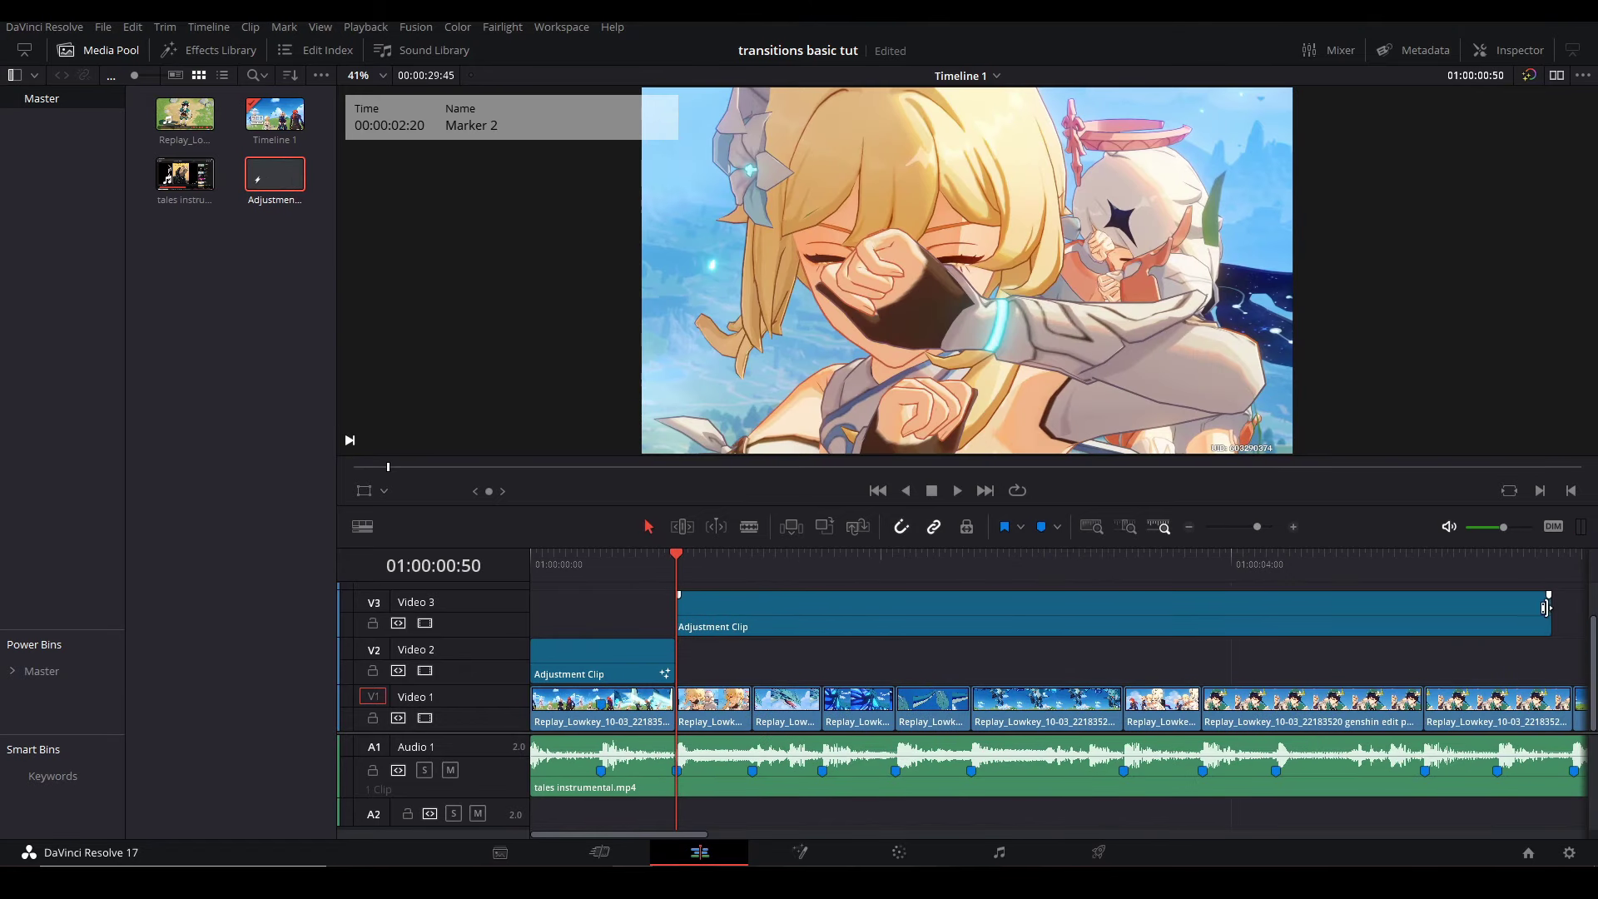
drag(1586, 615, 753, 615)
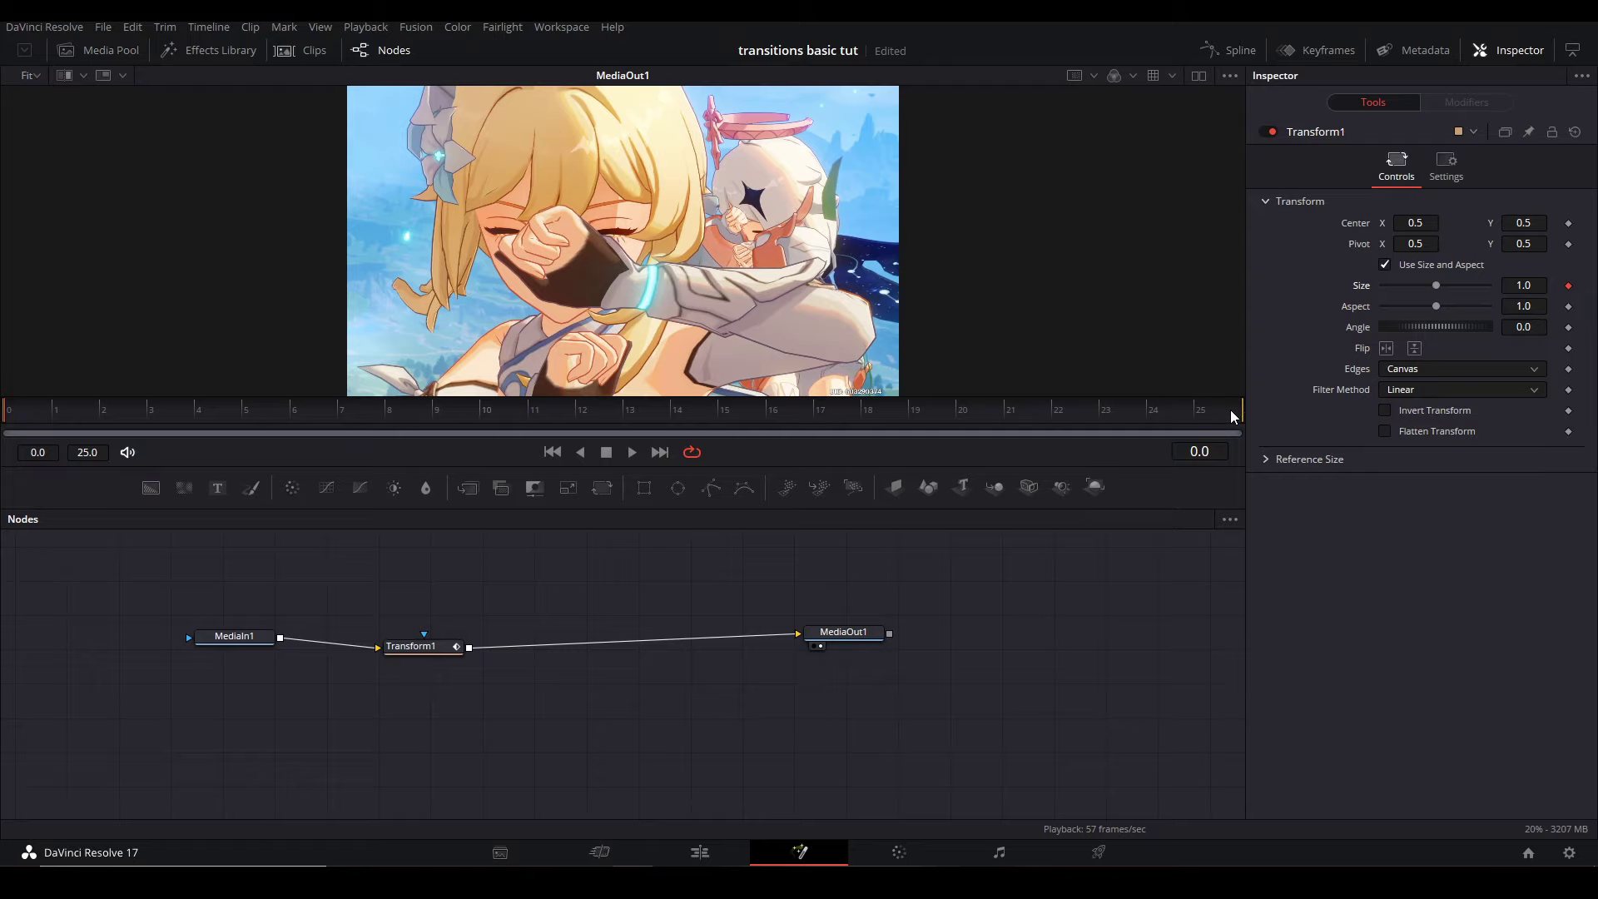
Keyframe Transform1's Size at 1.0 on frame 25 and 0.55 on frame 0, and set Edges to Mirror.
click(1233, 416)
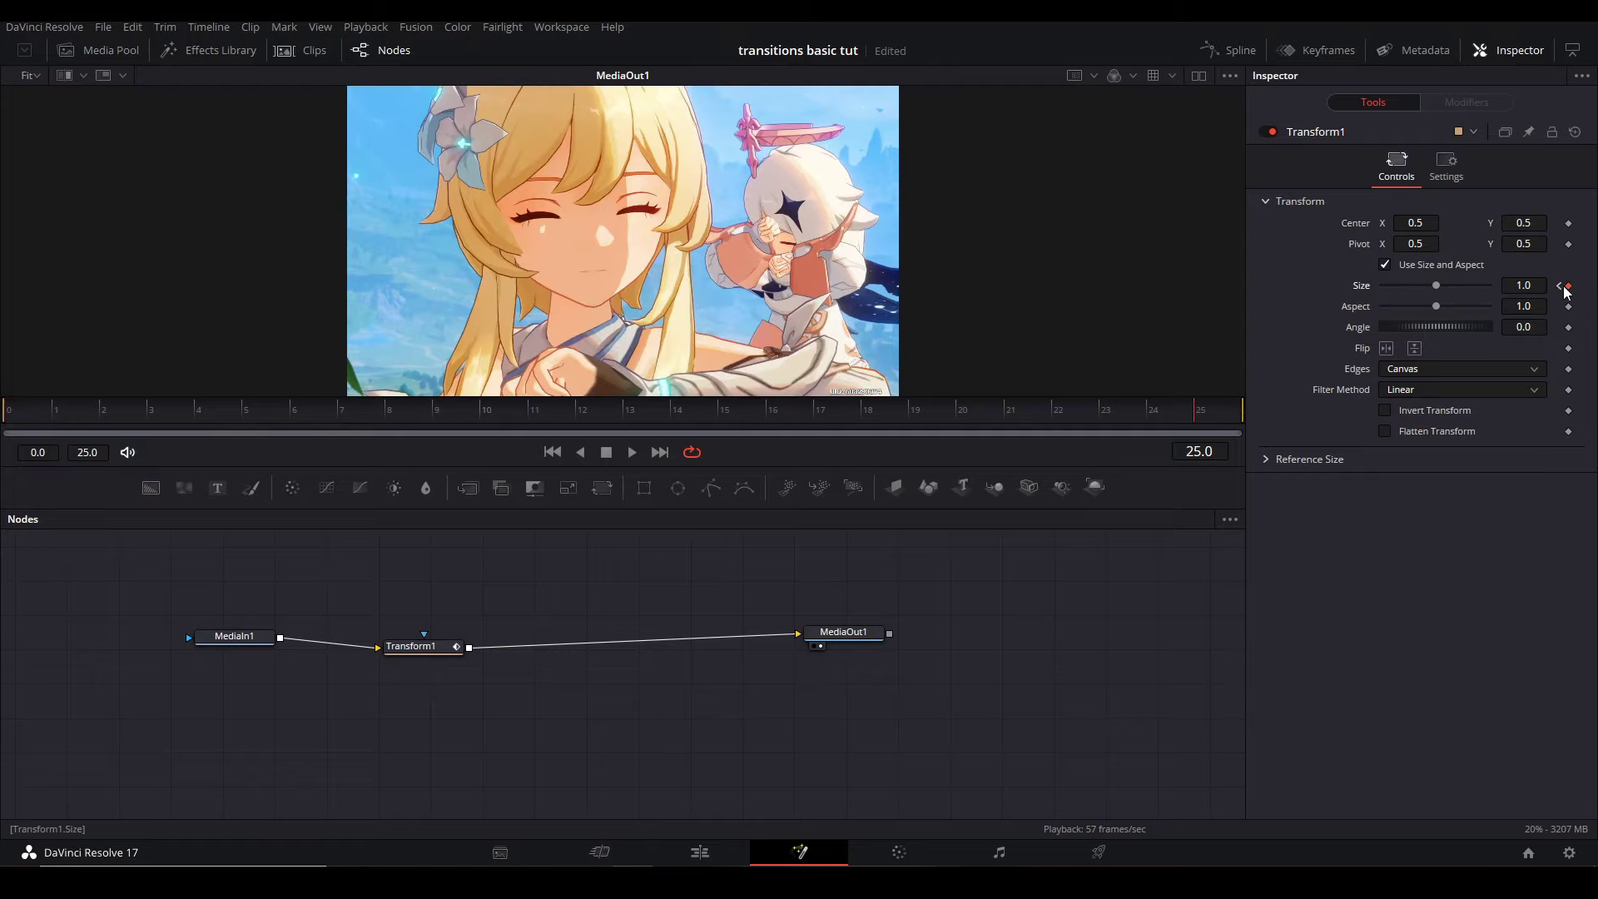
click(1559, 286)
drag(1437, 289, 1413, 297)
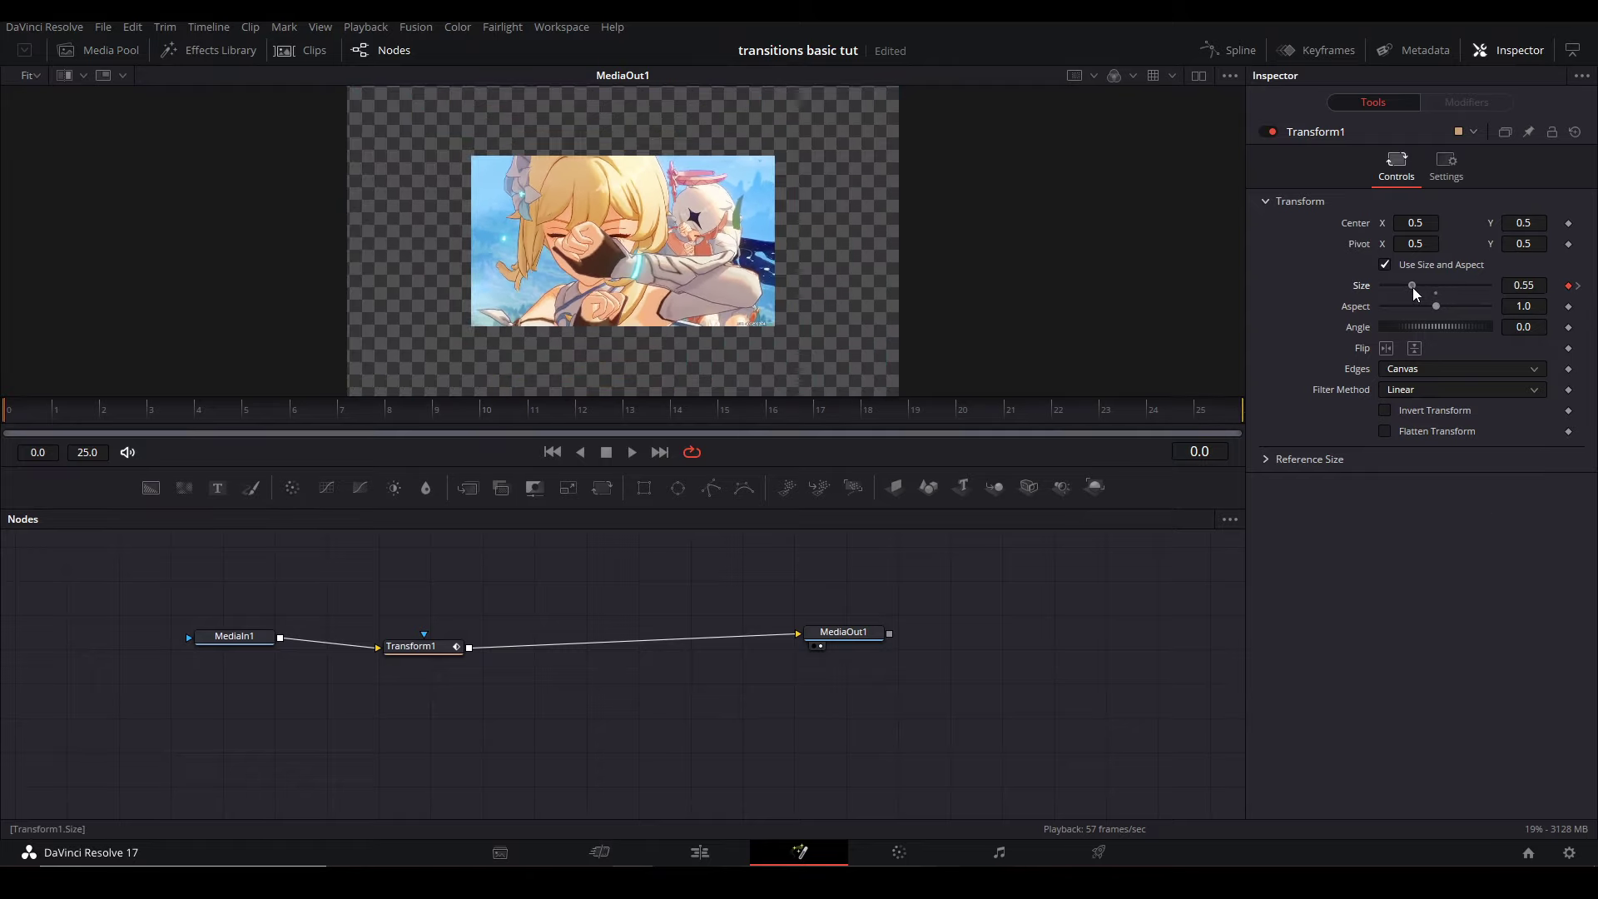
click(1442, 372)
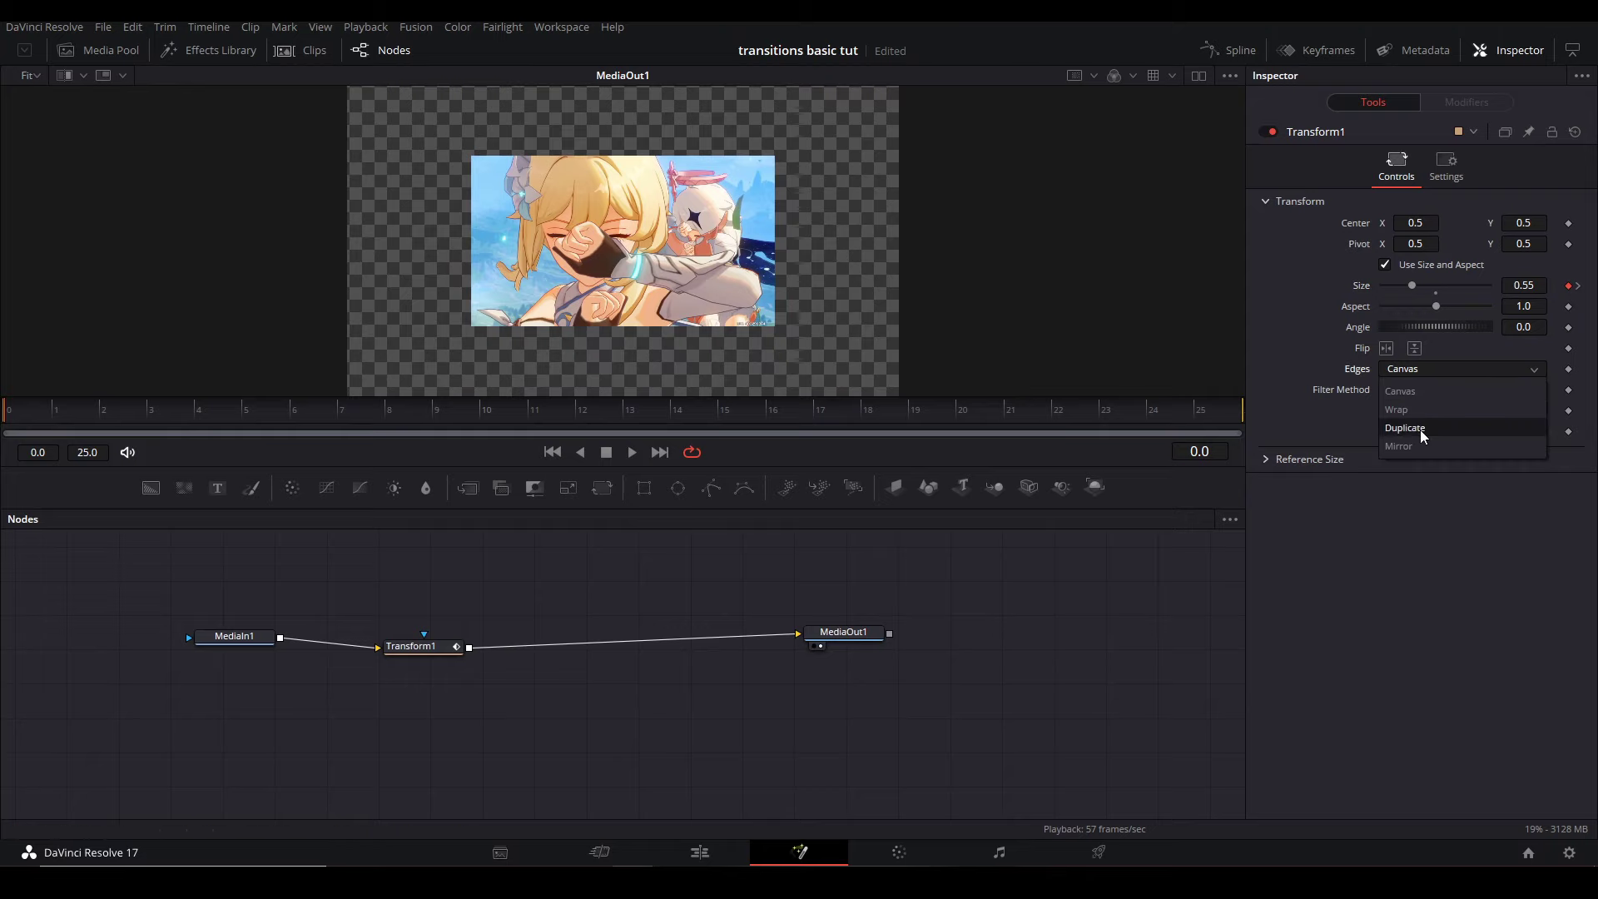
click(1423, 447)
Smooth both Size keyframes in the Spline editor and pull the start keyframe's handle straight up to the end value's level.
click(410, 646)
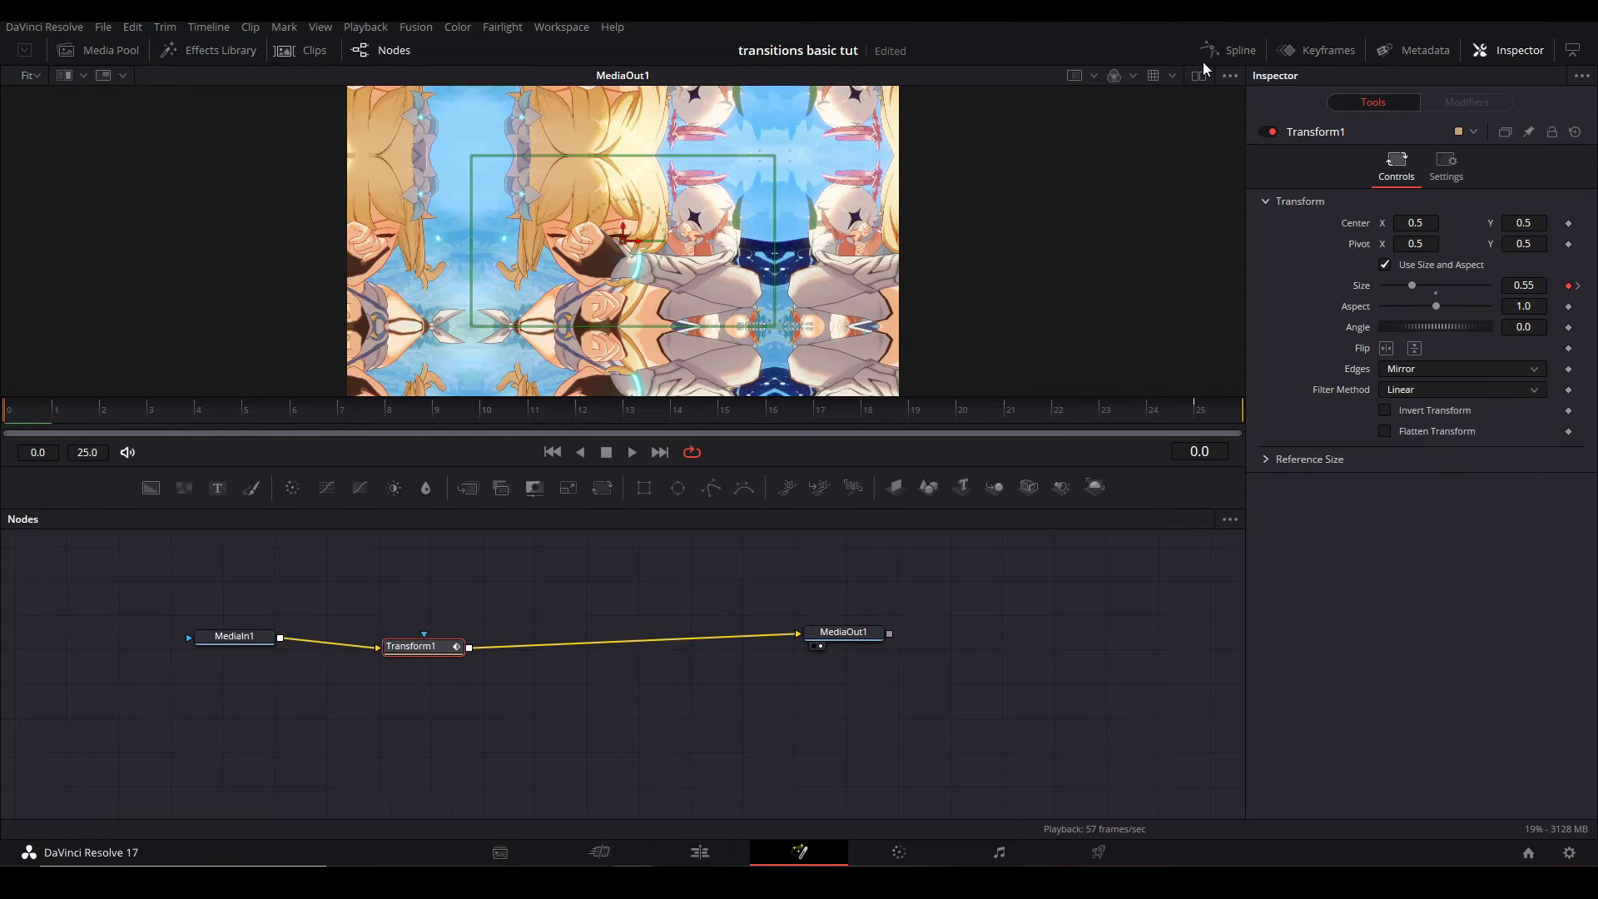
click(1229, 50)
key(ctrl+a)
key(shift+s)
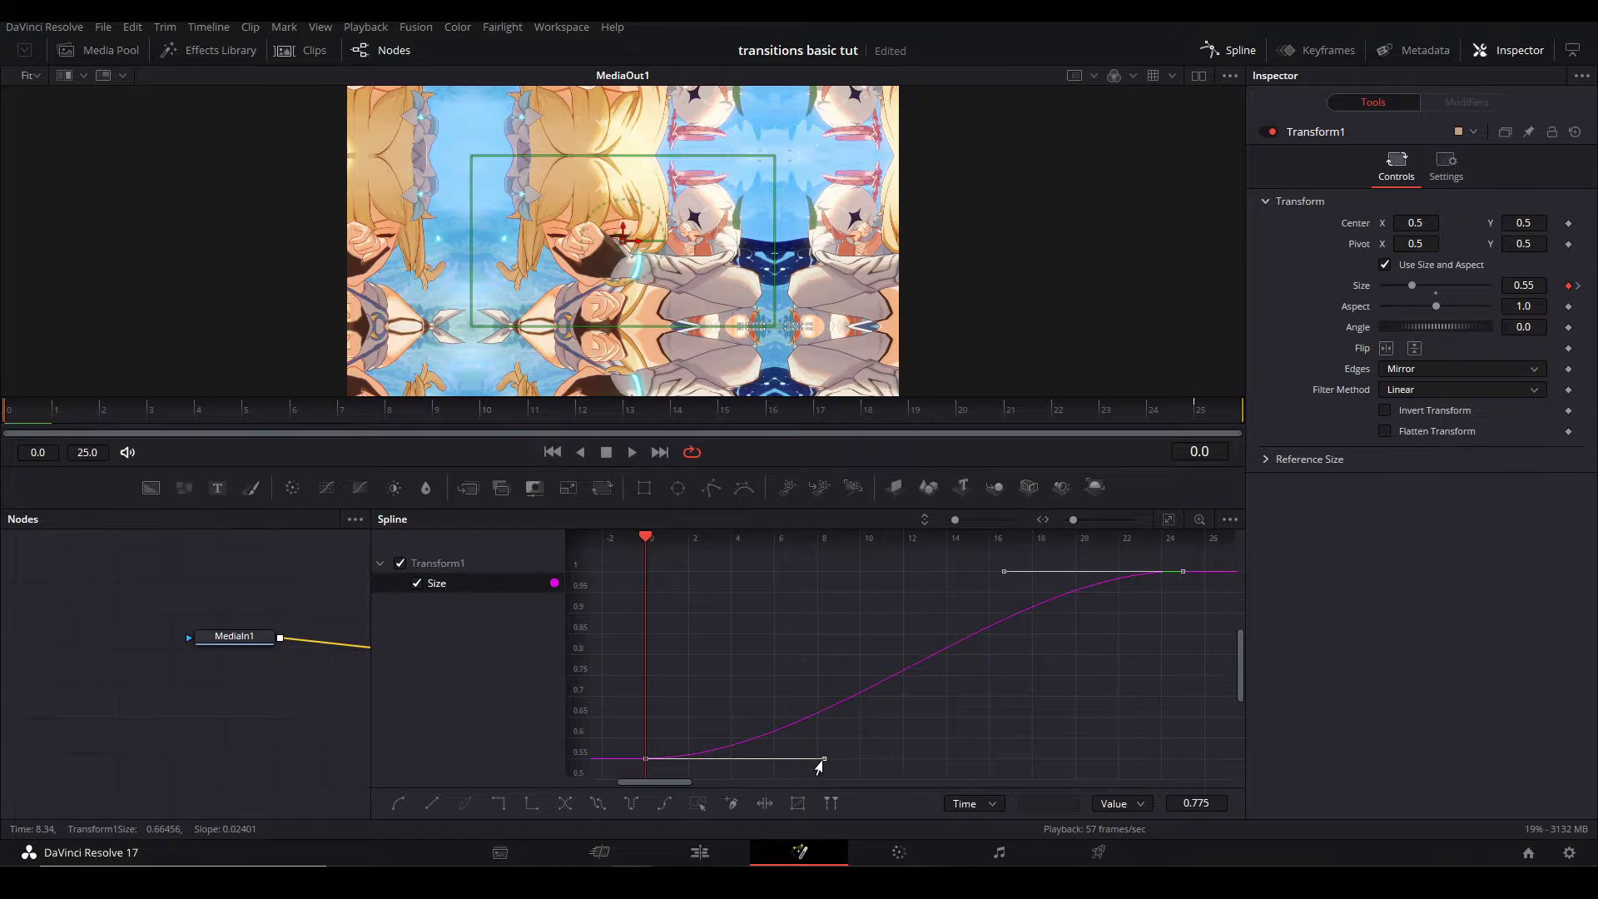
drag(817, 759, 587, 575)
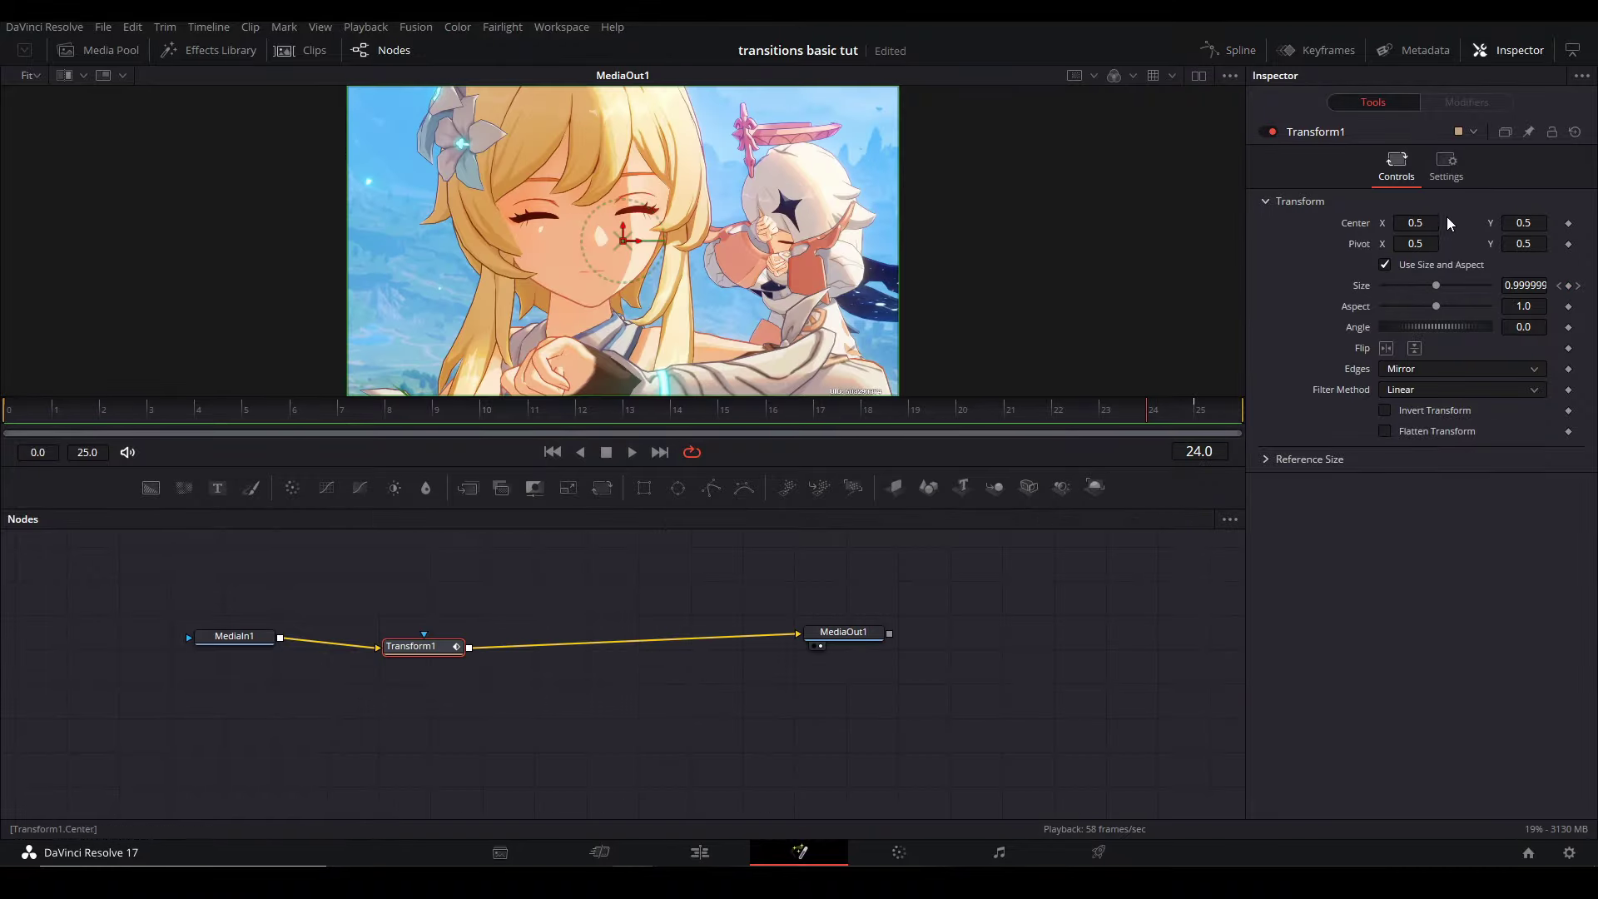
Enable Motion Blur on Transform1 with a Quality of 4 and a Shutter Angle of 280.
click(1446, 166)
click(1384, 378)
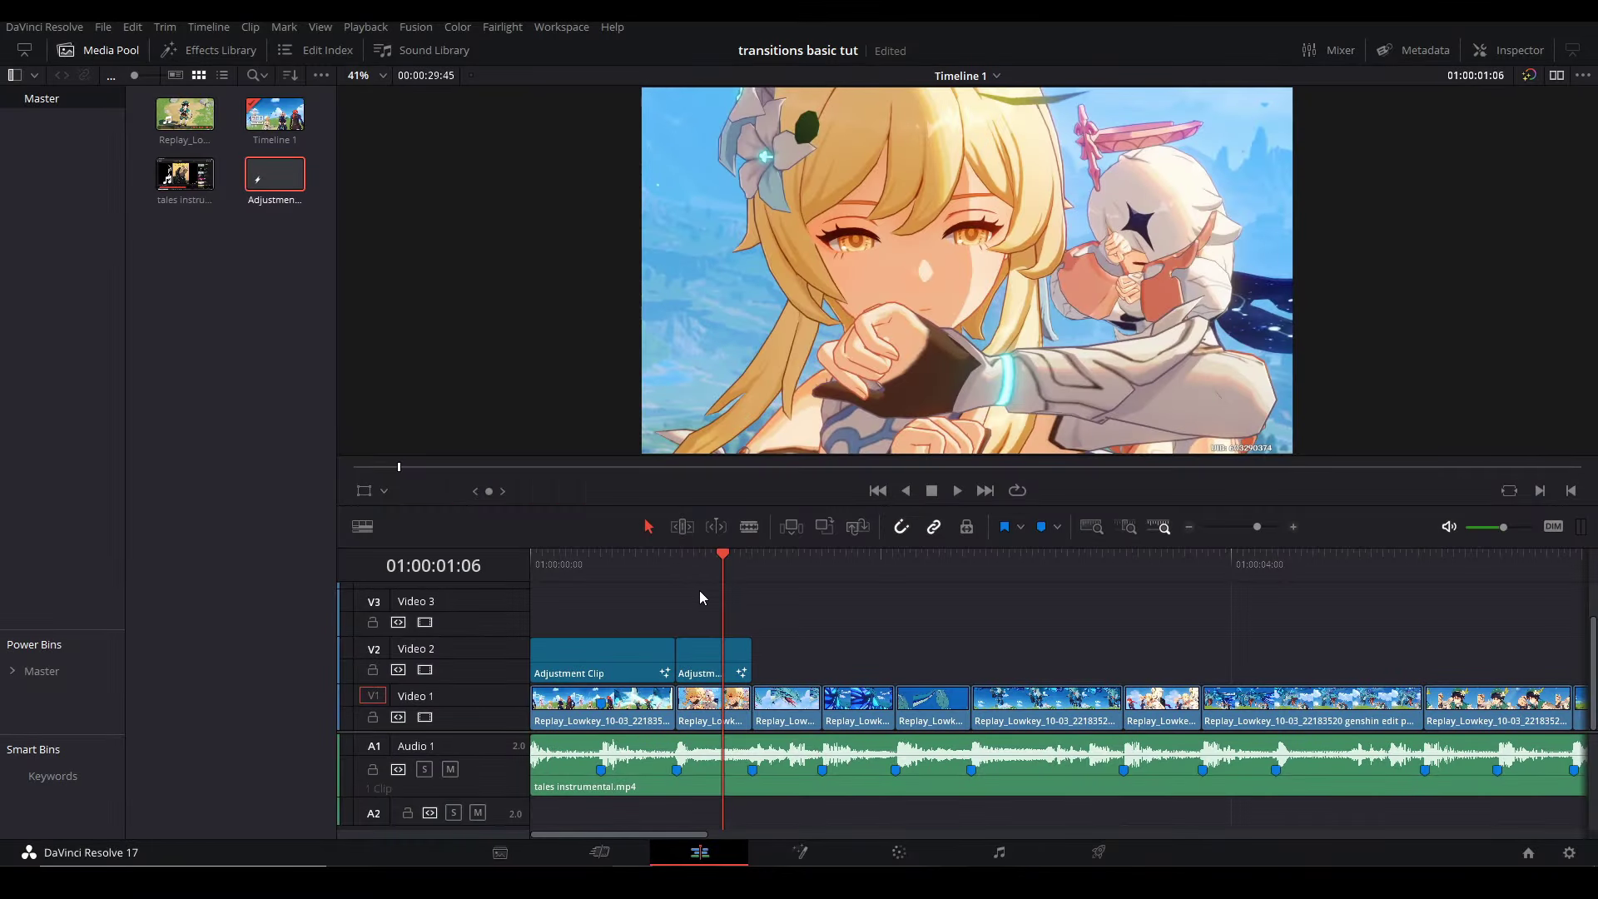
In the second adjustment clip's Fusion composition, insert another Transform node between Transform1 and MediaOut1 and line it up with them.
click(800, 852)
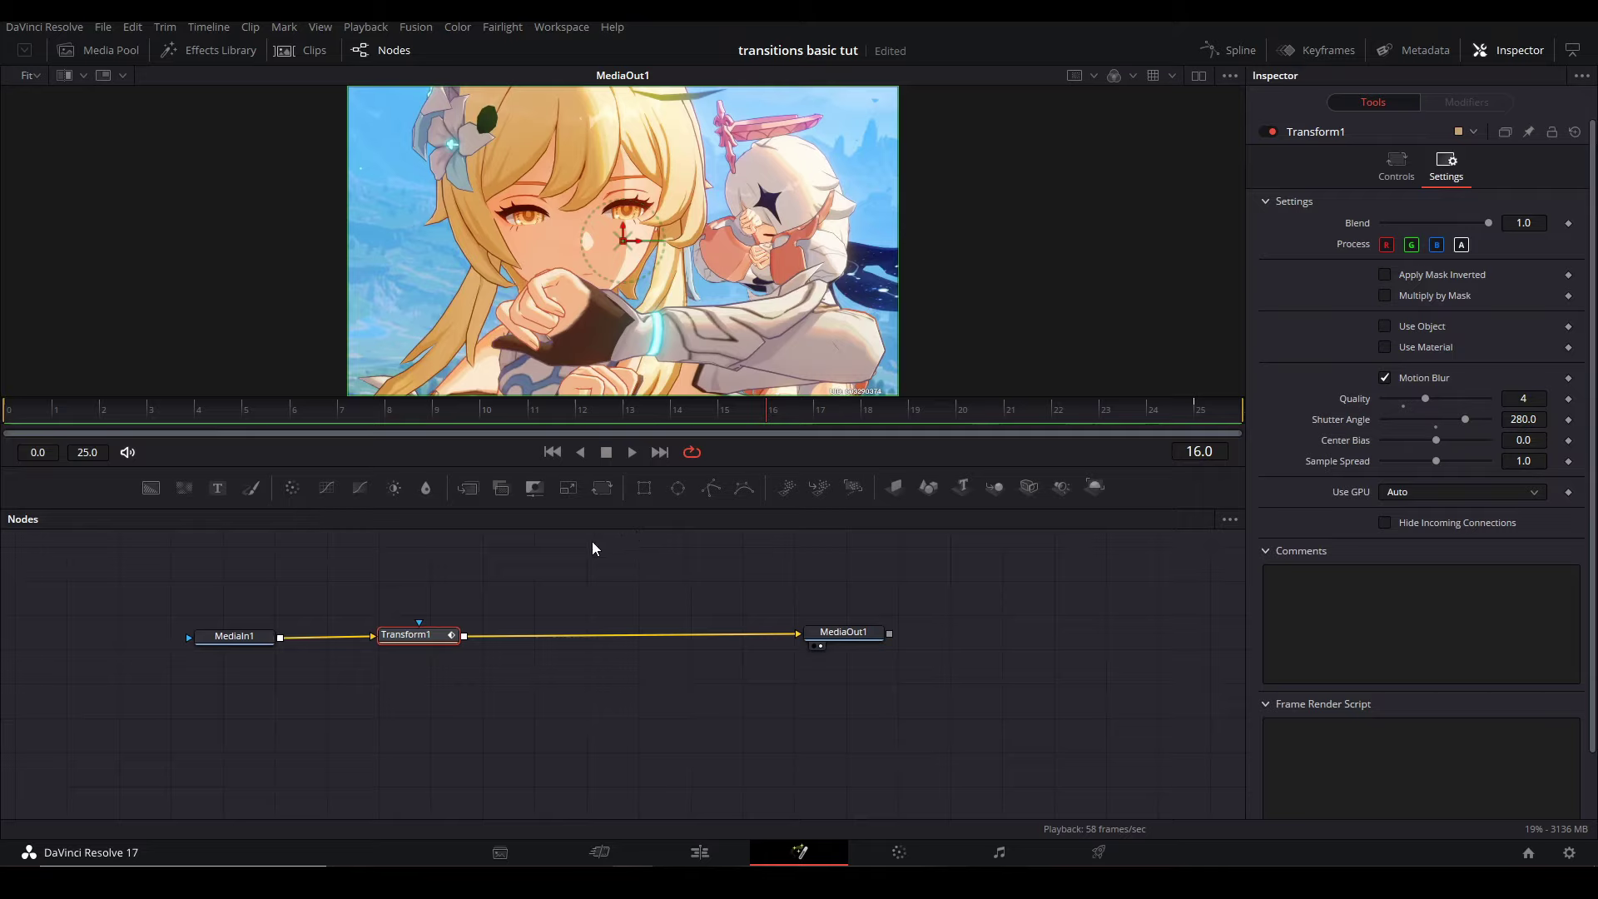
key(ctrl+v)
drag(735, 667, 797, 658)
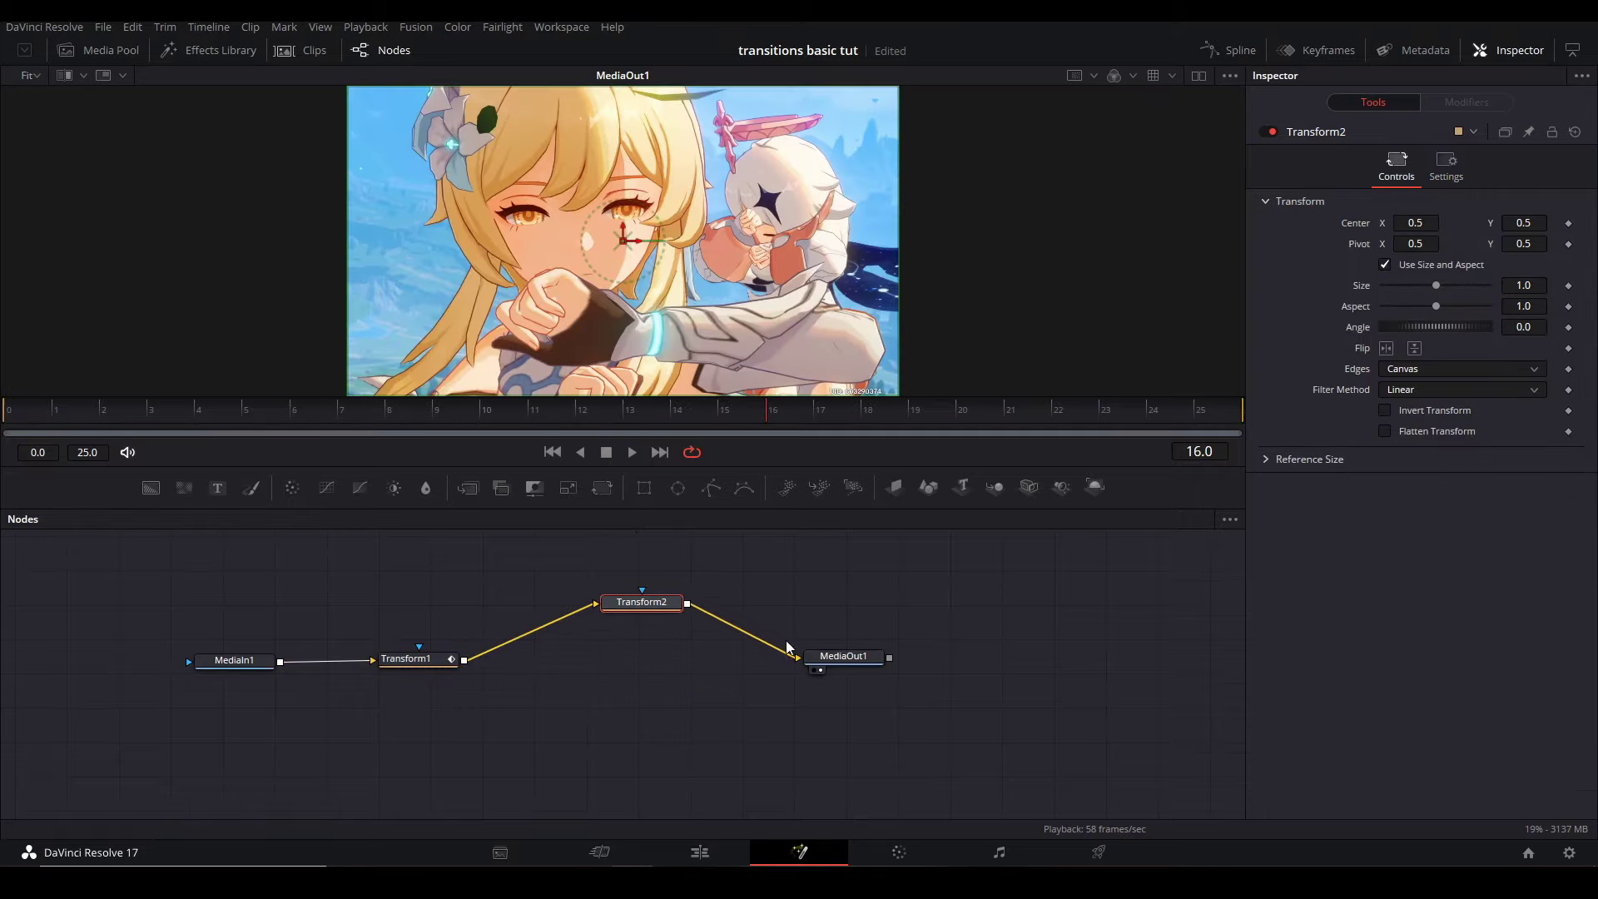
drag(656, 605, 630, 650)
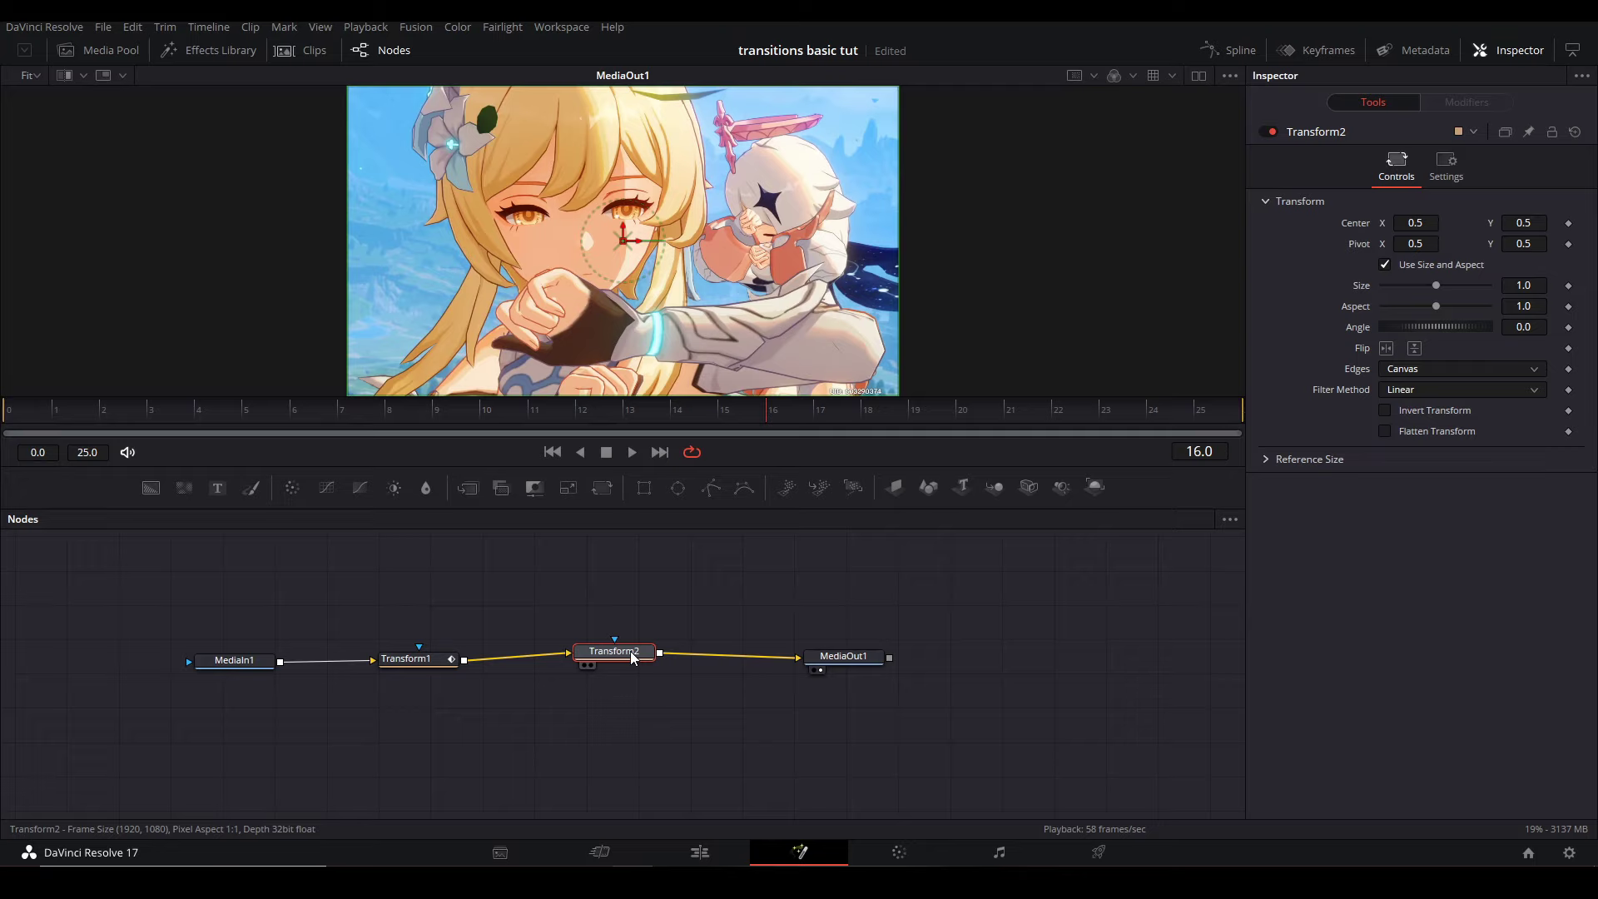
click(676, 564)
Keyframe Transform2's Center X at 0.5 on frame 0 and -0.501 on frame 25, and set Edges to Mirror.
click(32, 412)
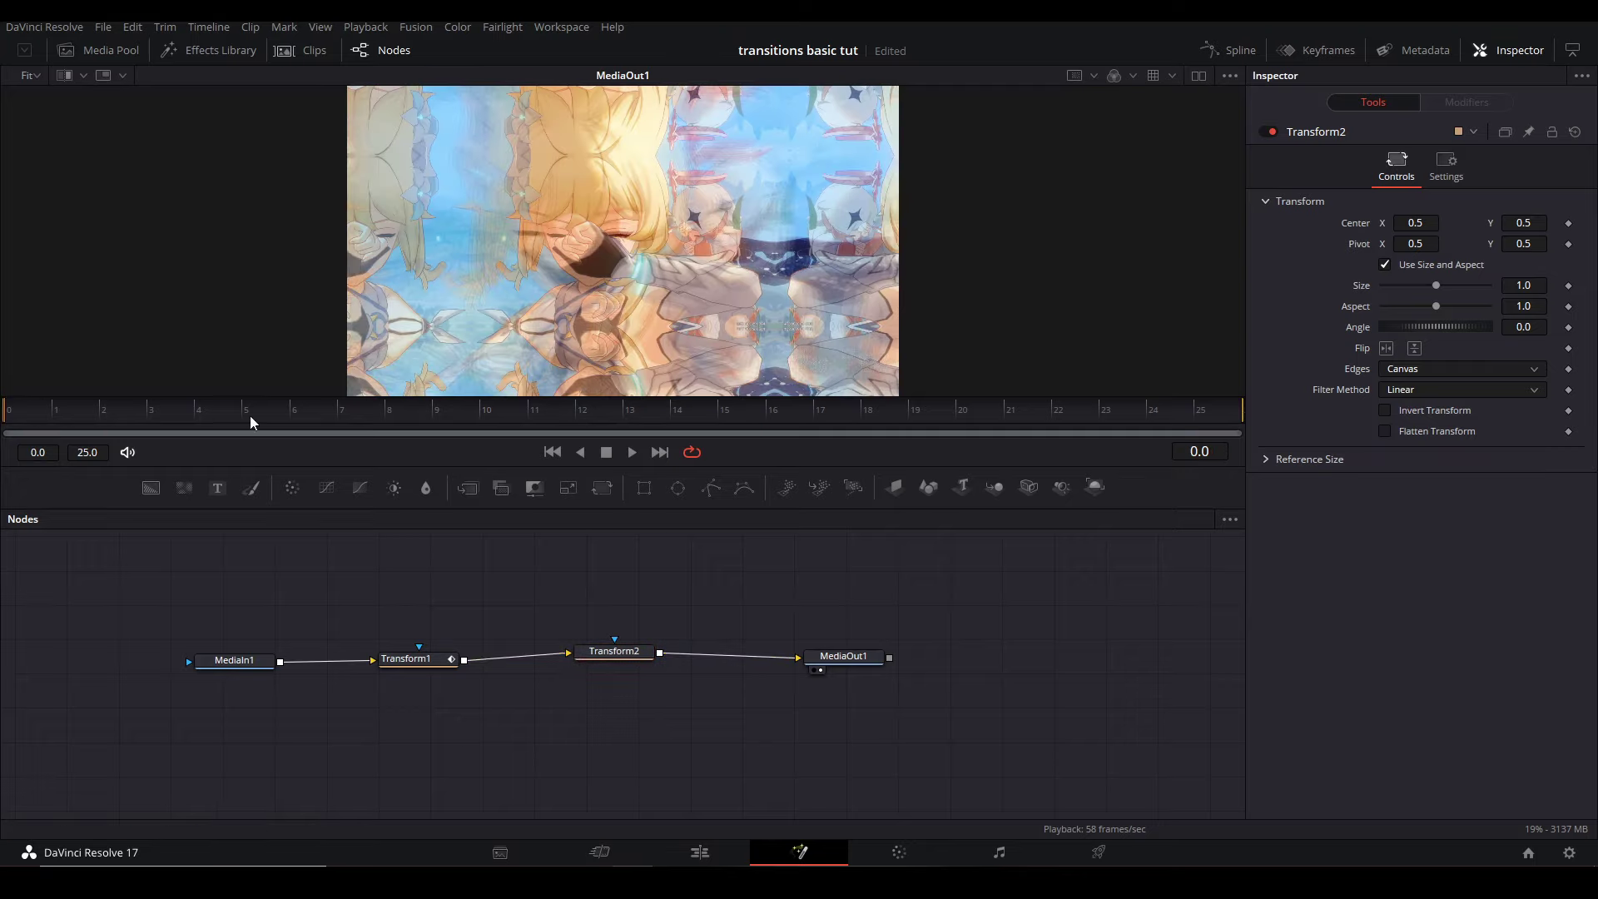
click(614, 651)
click(1567, 223)
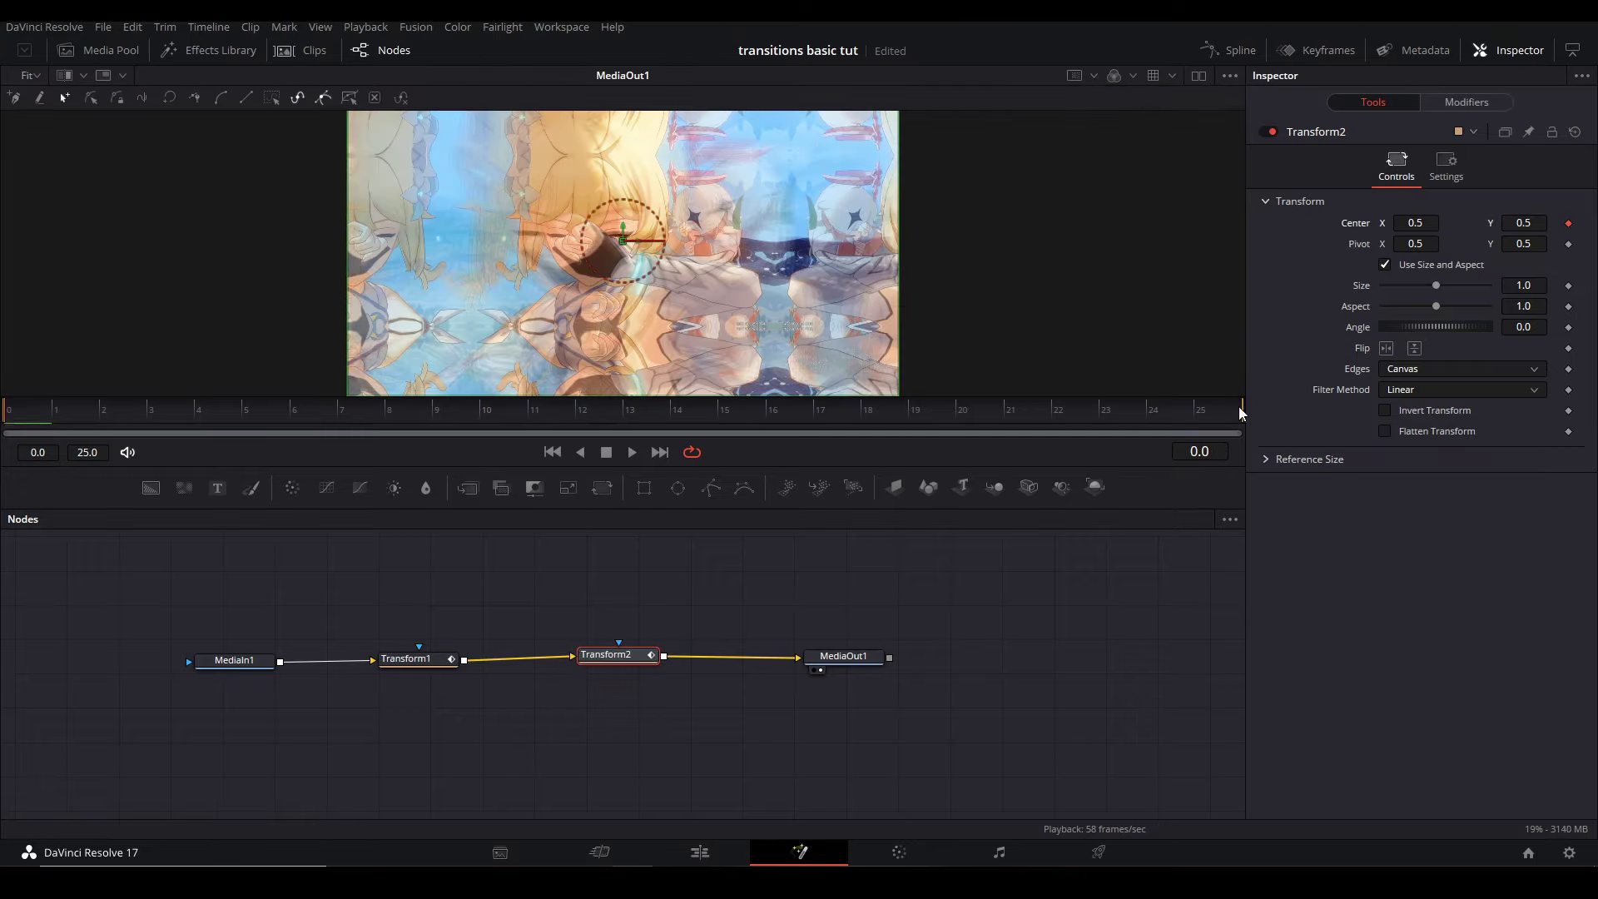
key(End)
click(1567, 223)
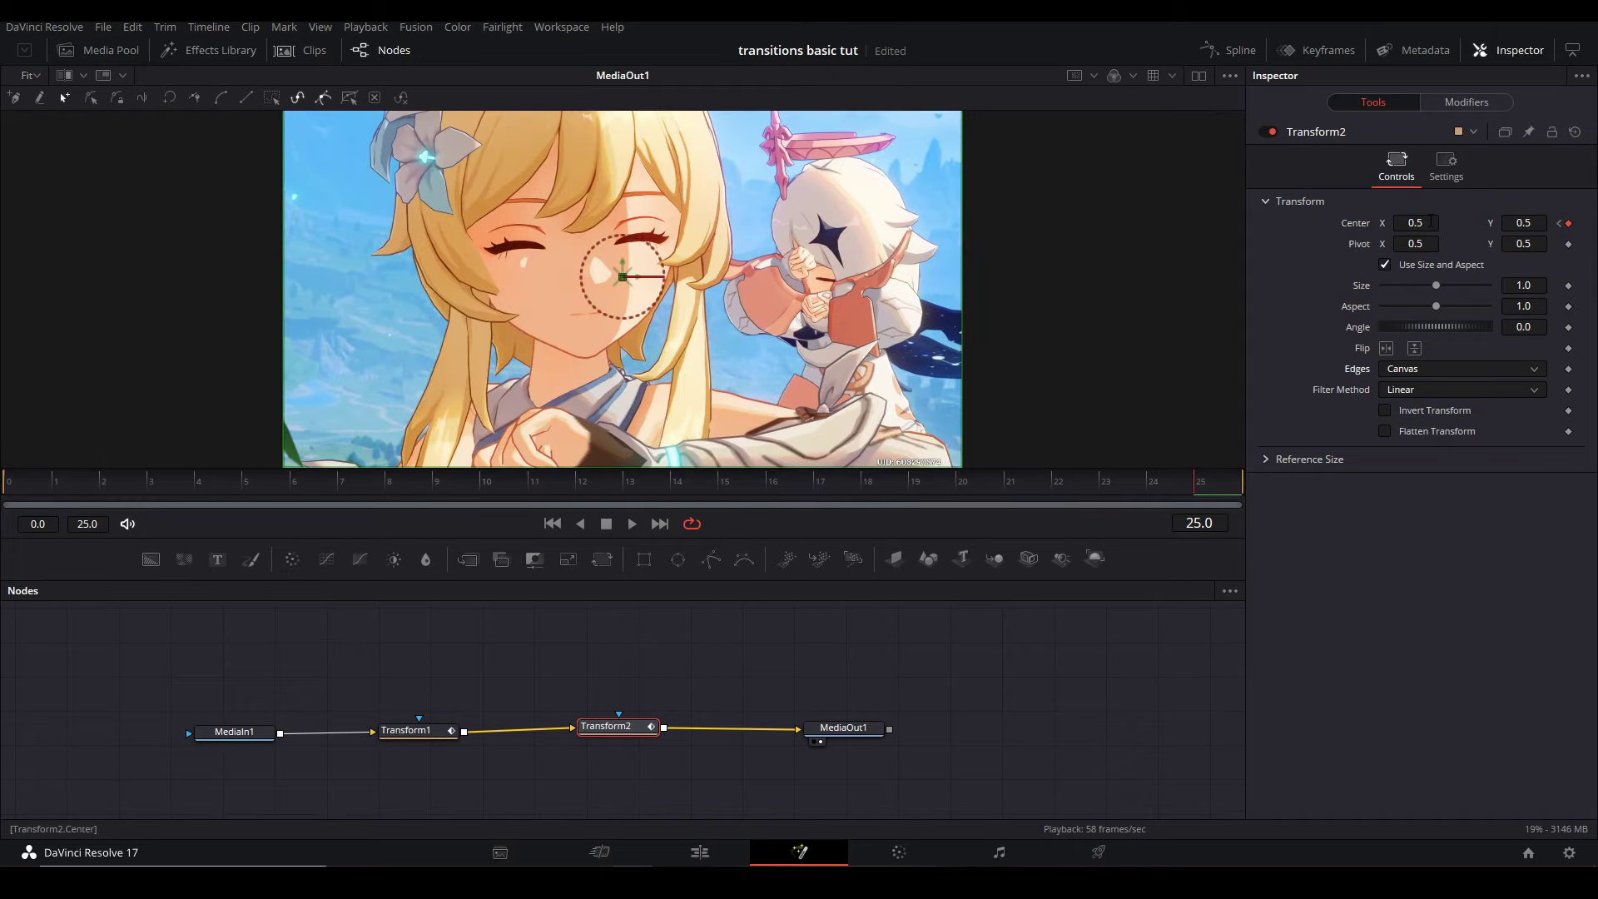
drag(1429, 221, 1344, 222)
click(1426, 370)
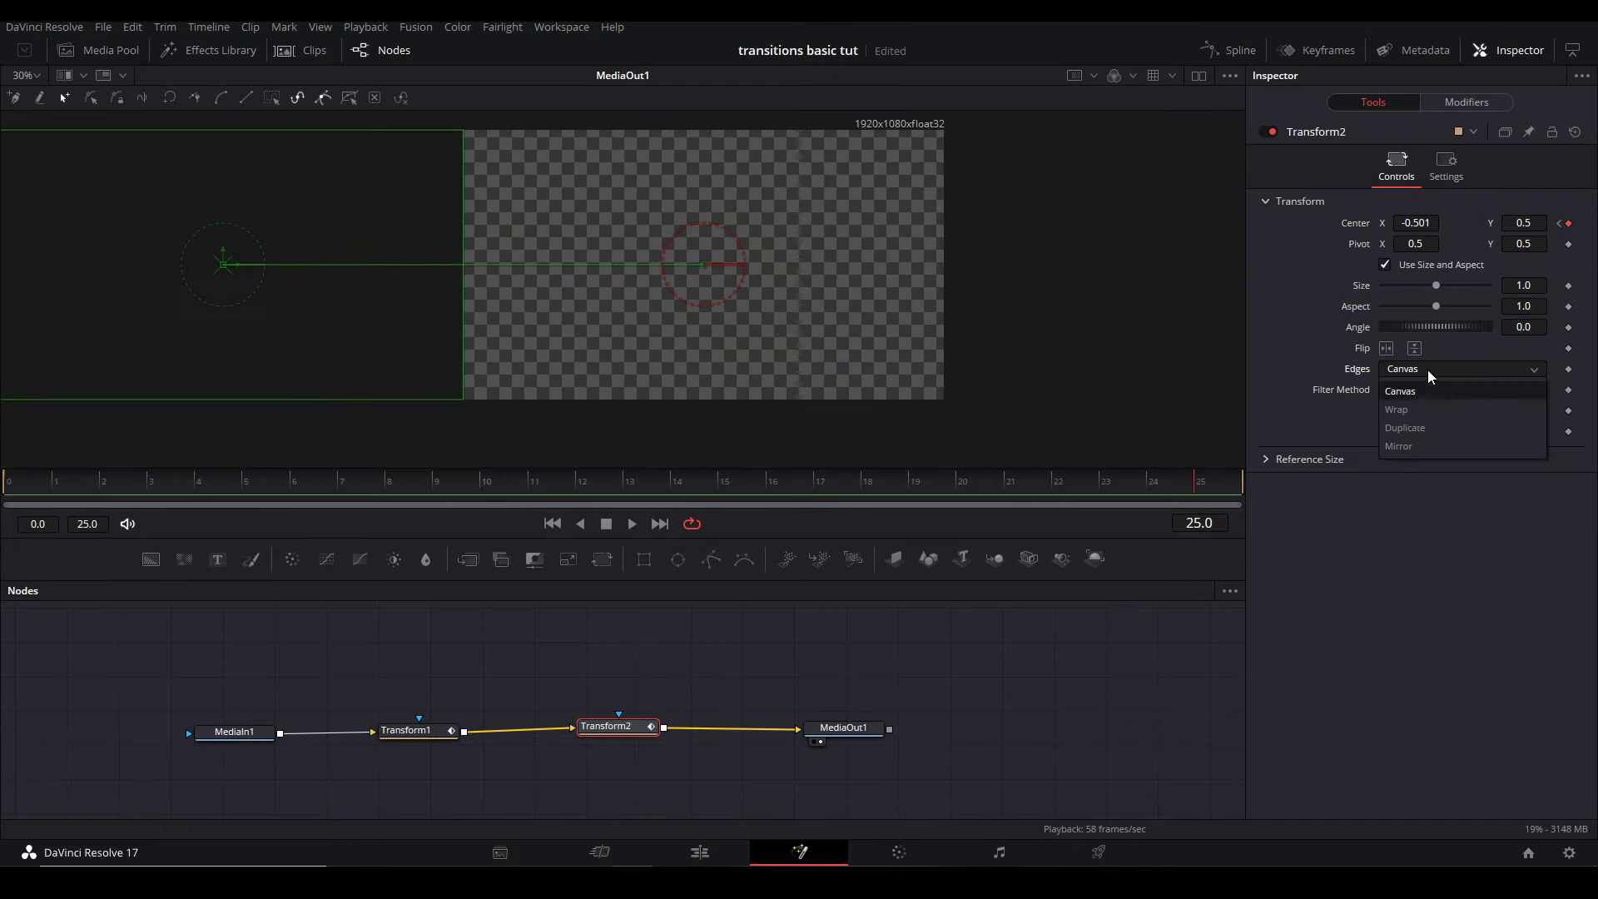
click(1418, 445)
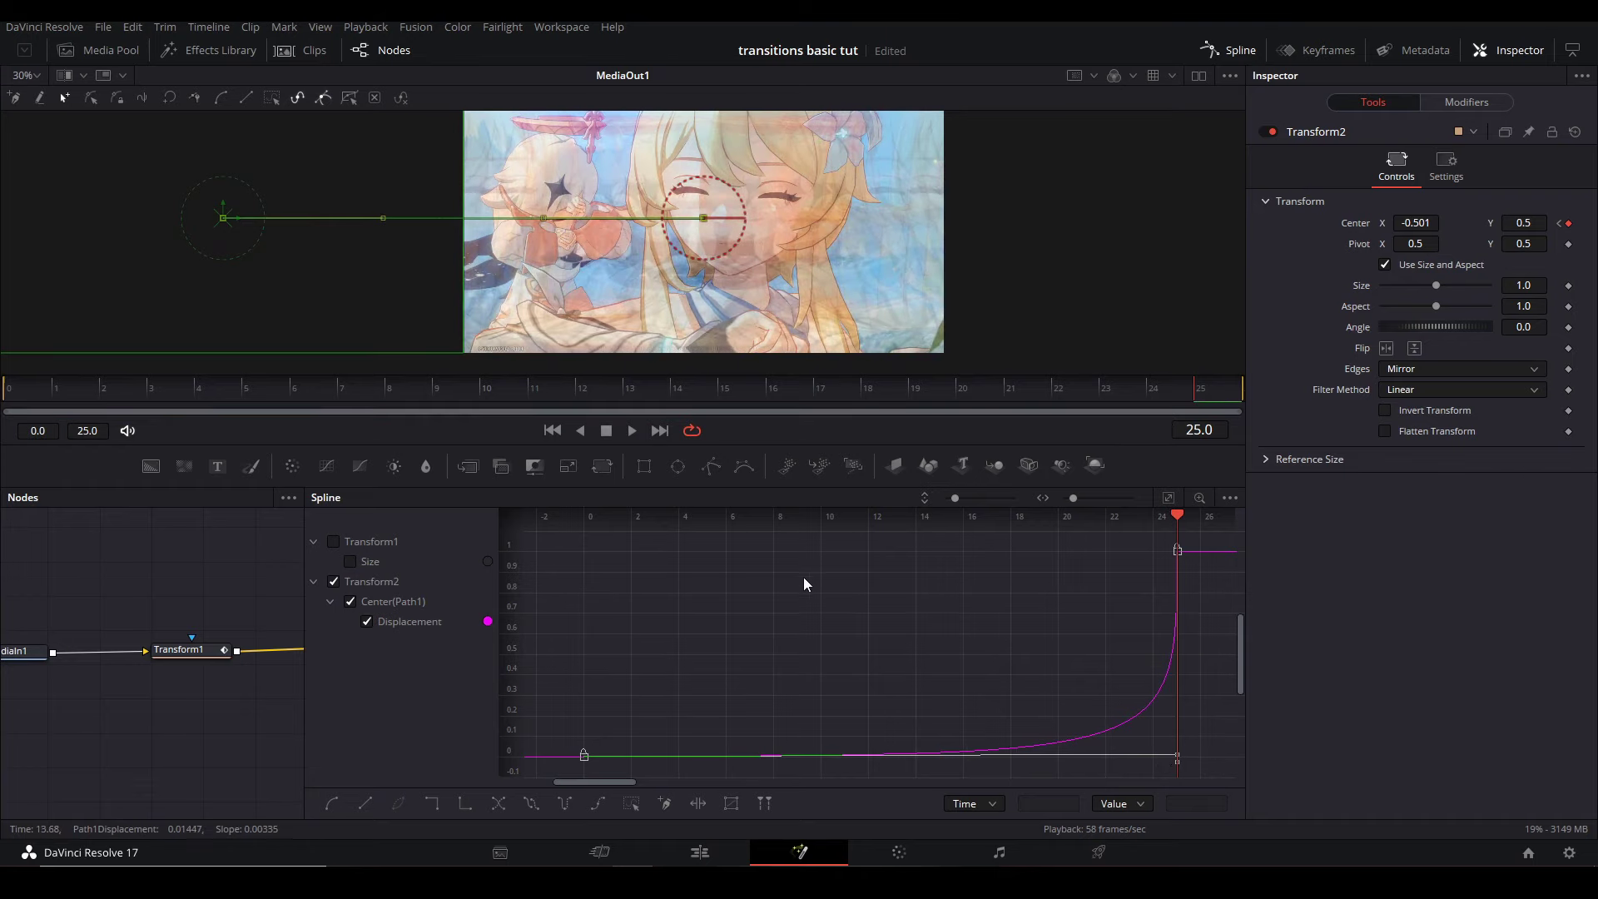
Place an adjustment clip above the third gameplay clip, the dragon shot, and trim it to that clip's end.
drag(275, 174, 757, 601)
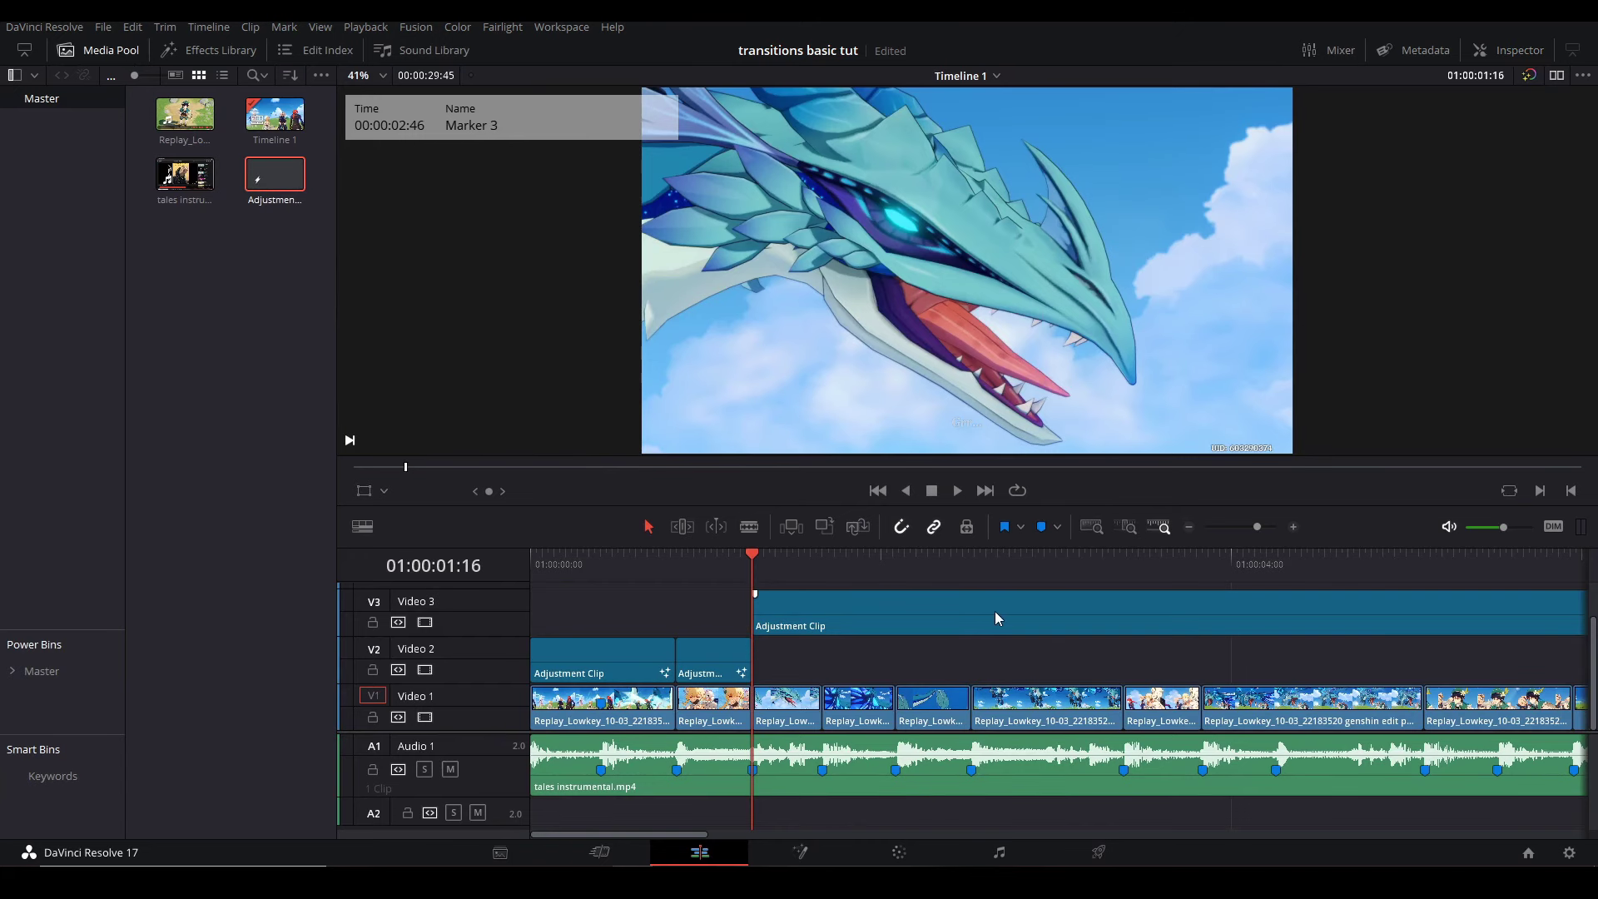
key(ctrl+minus)
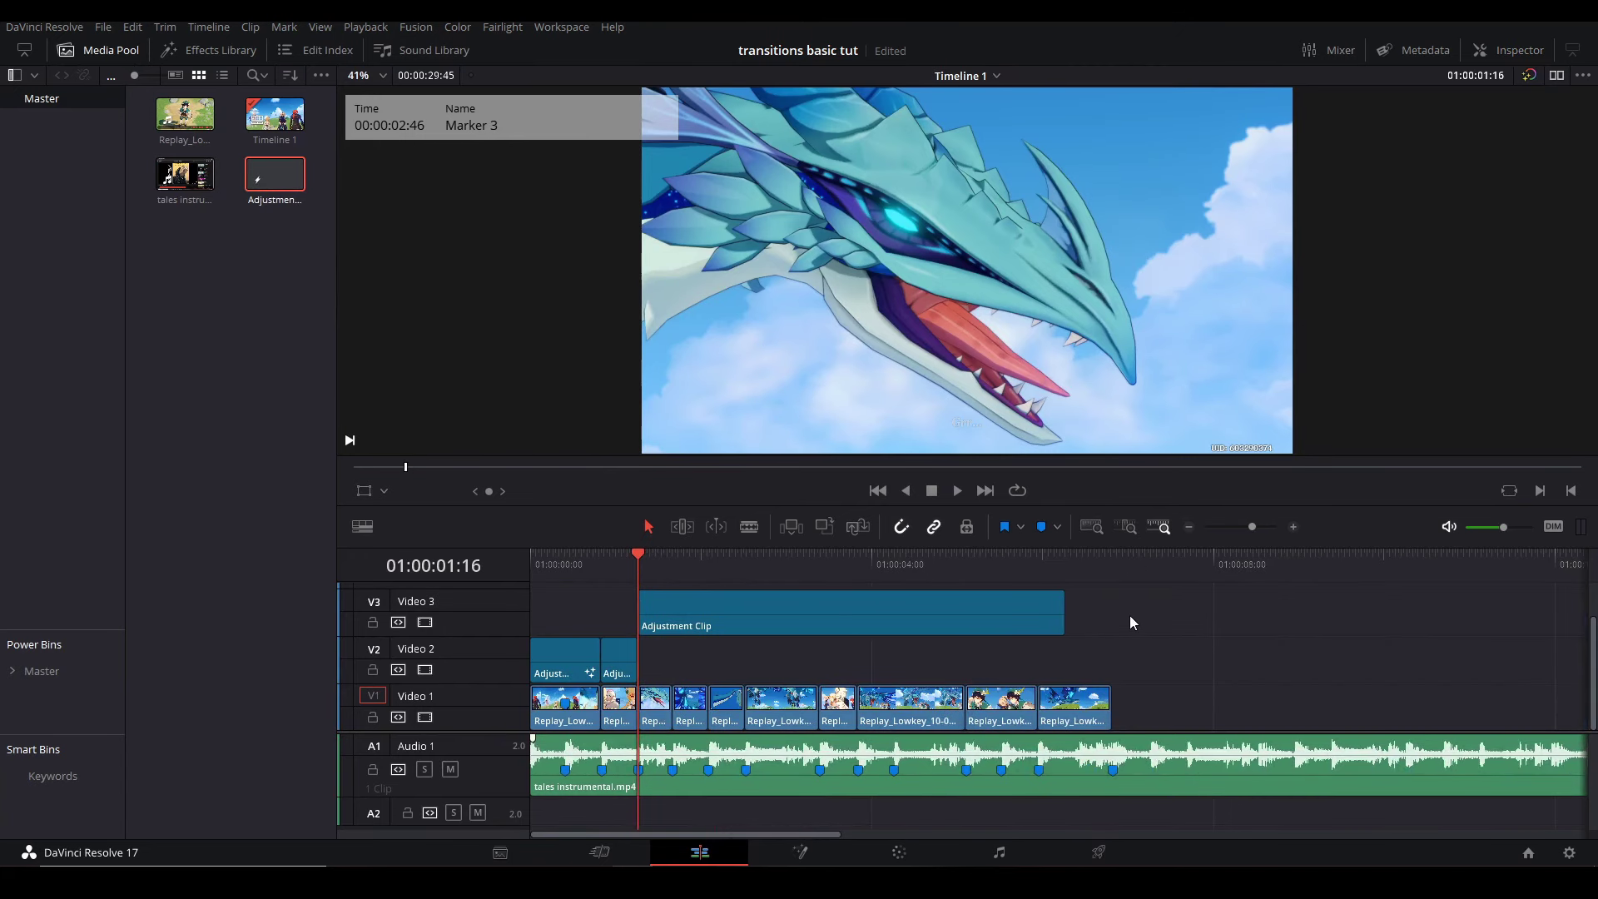
drag(1058, 610, 666, 609)
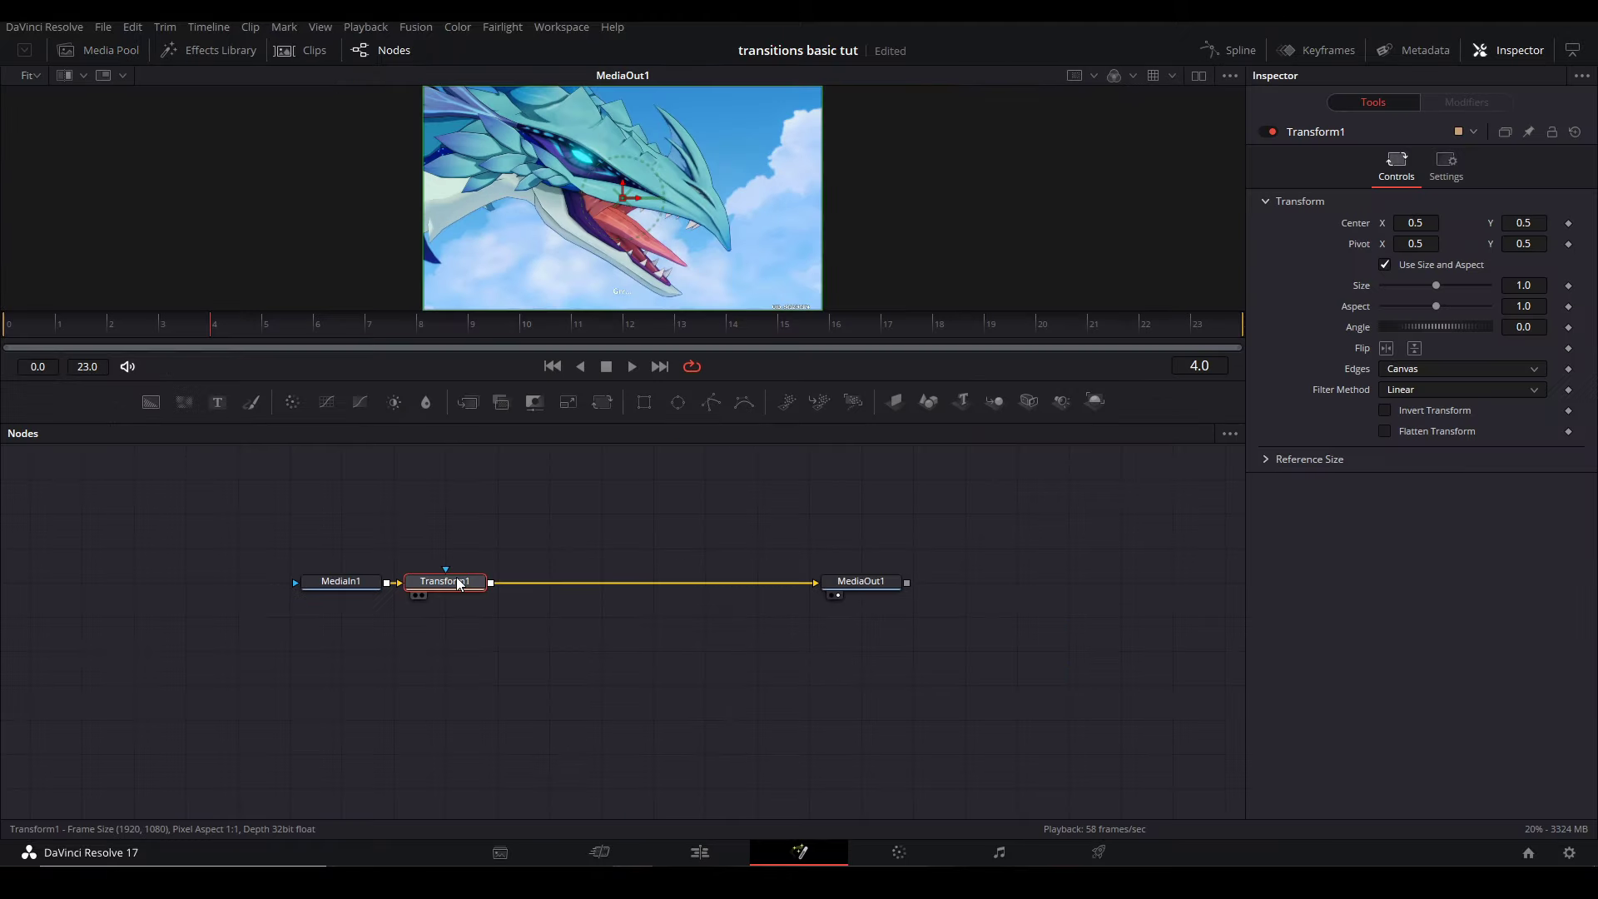
Keyframe Transform1's Center to slide the dragon shot from one frame width right back to 0.5 on frame 23, and enable Motion Blur.
drag(460, 584, 586, 589)
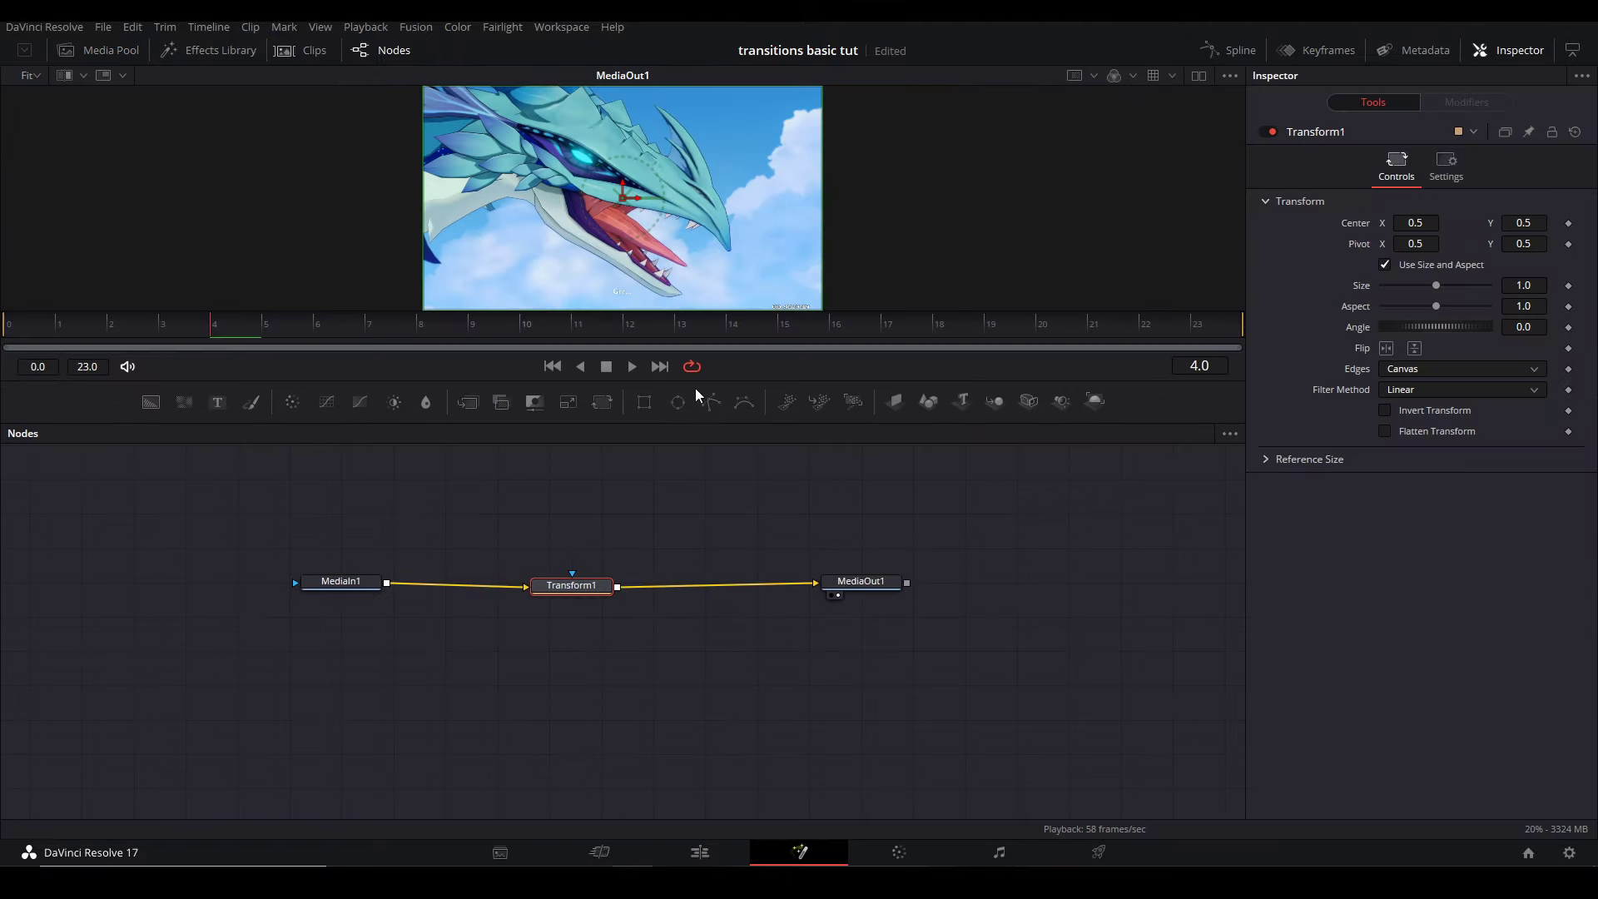
click(1567, 223)
key(End)
click(1558, 223)
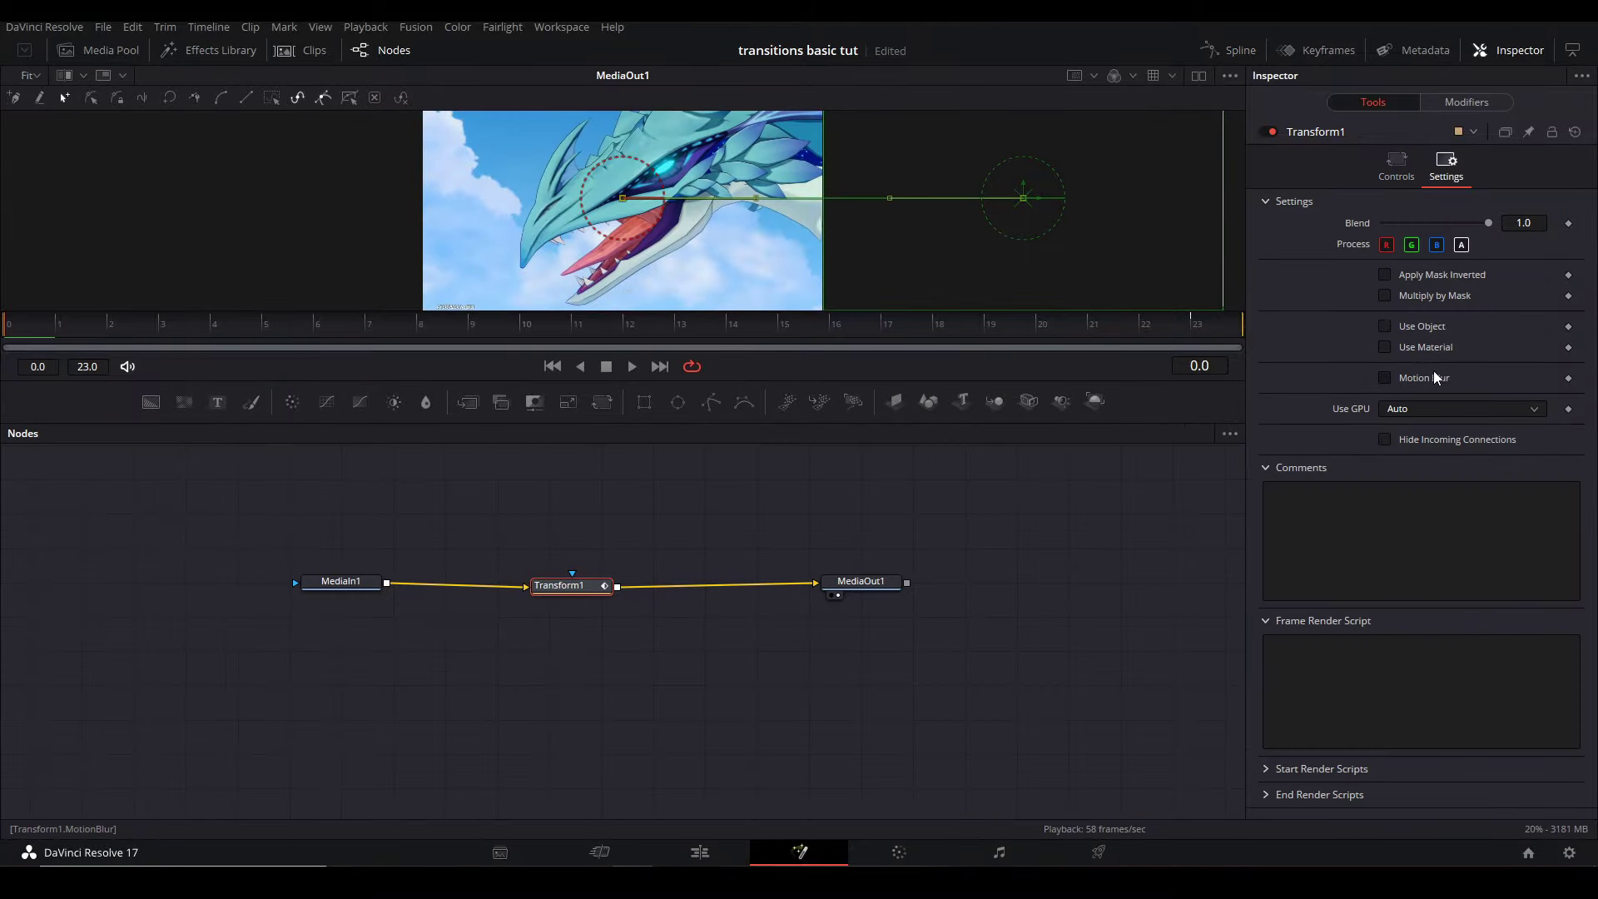
click(1435, 377)
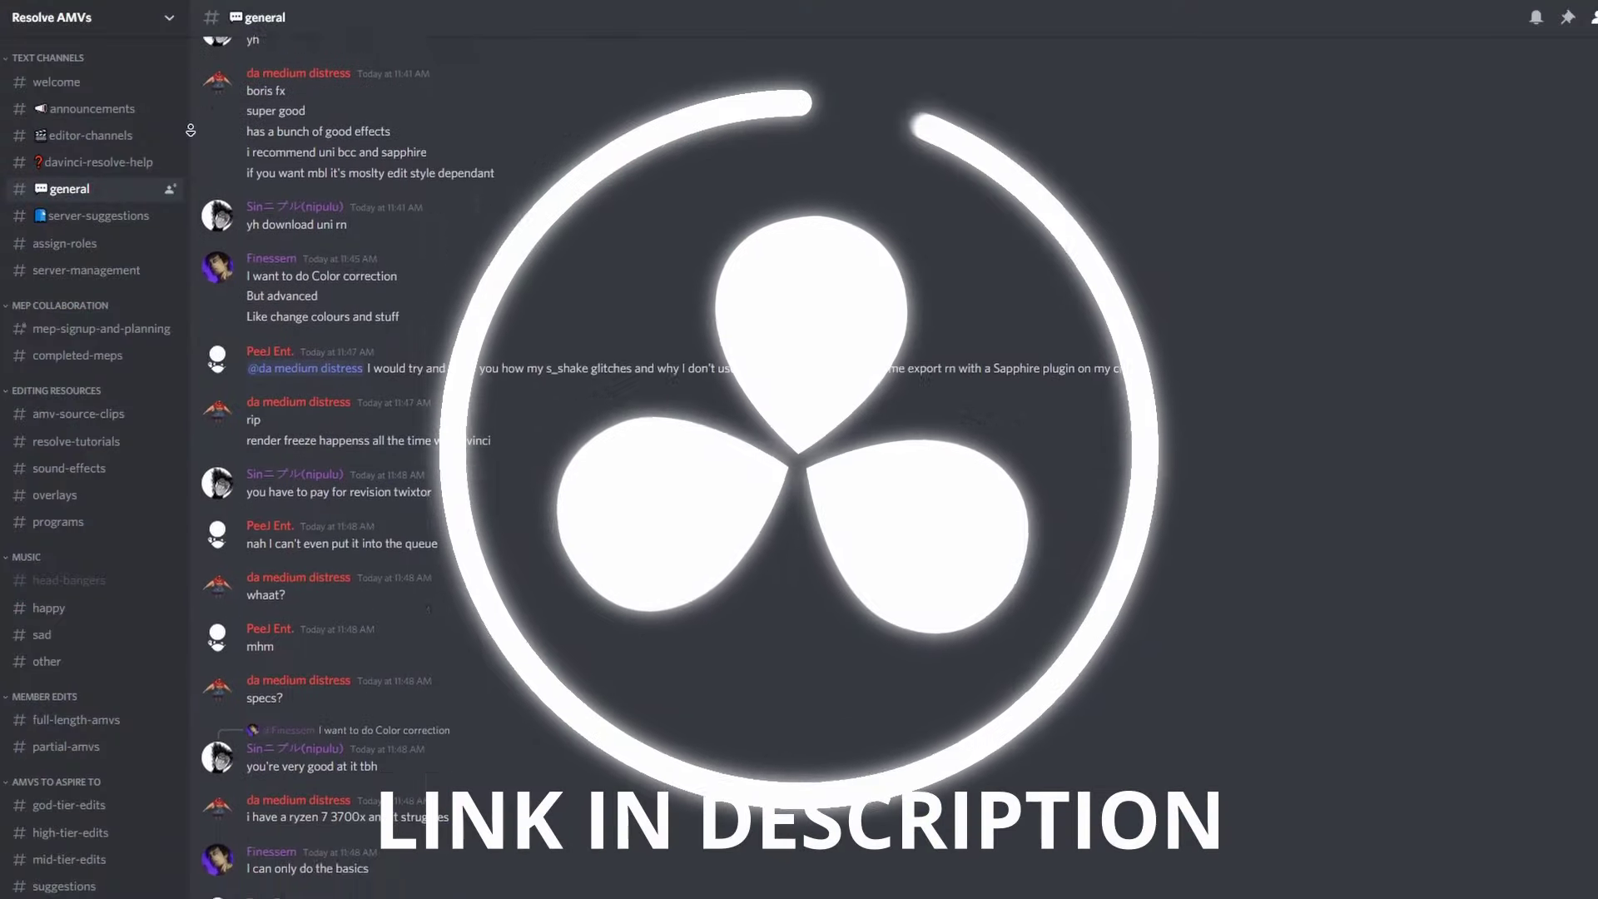
scroll(582, 466, down, 20)
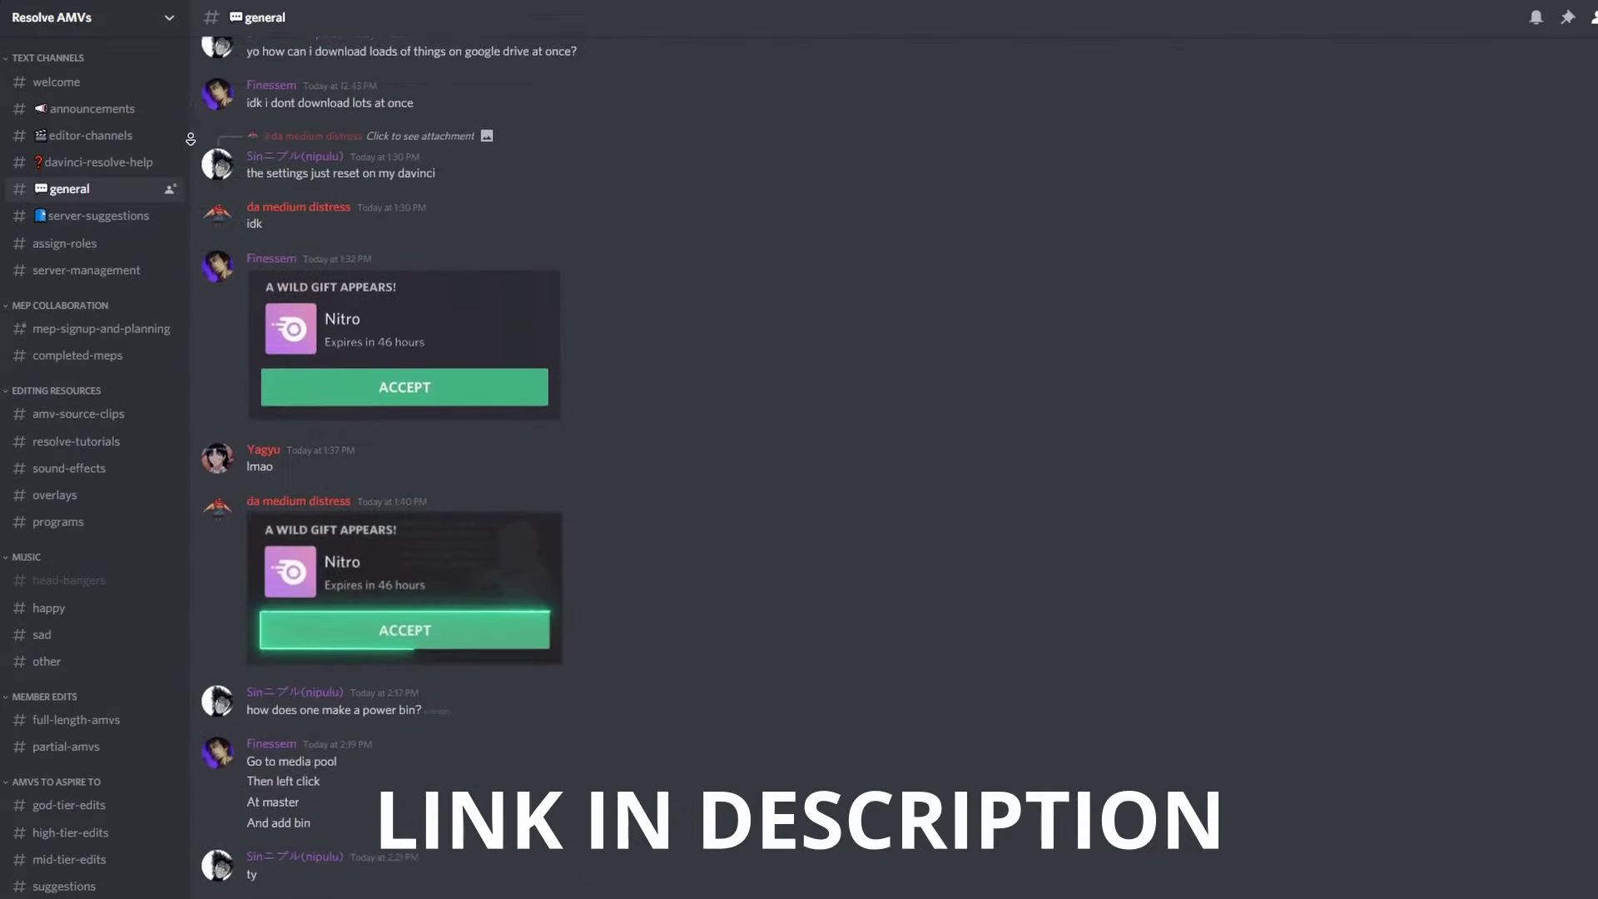
scroll(583, 466, down, 10)
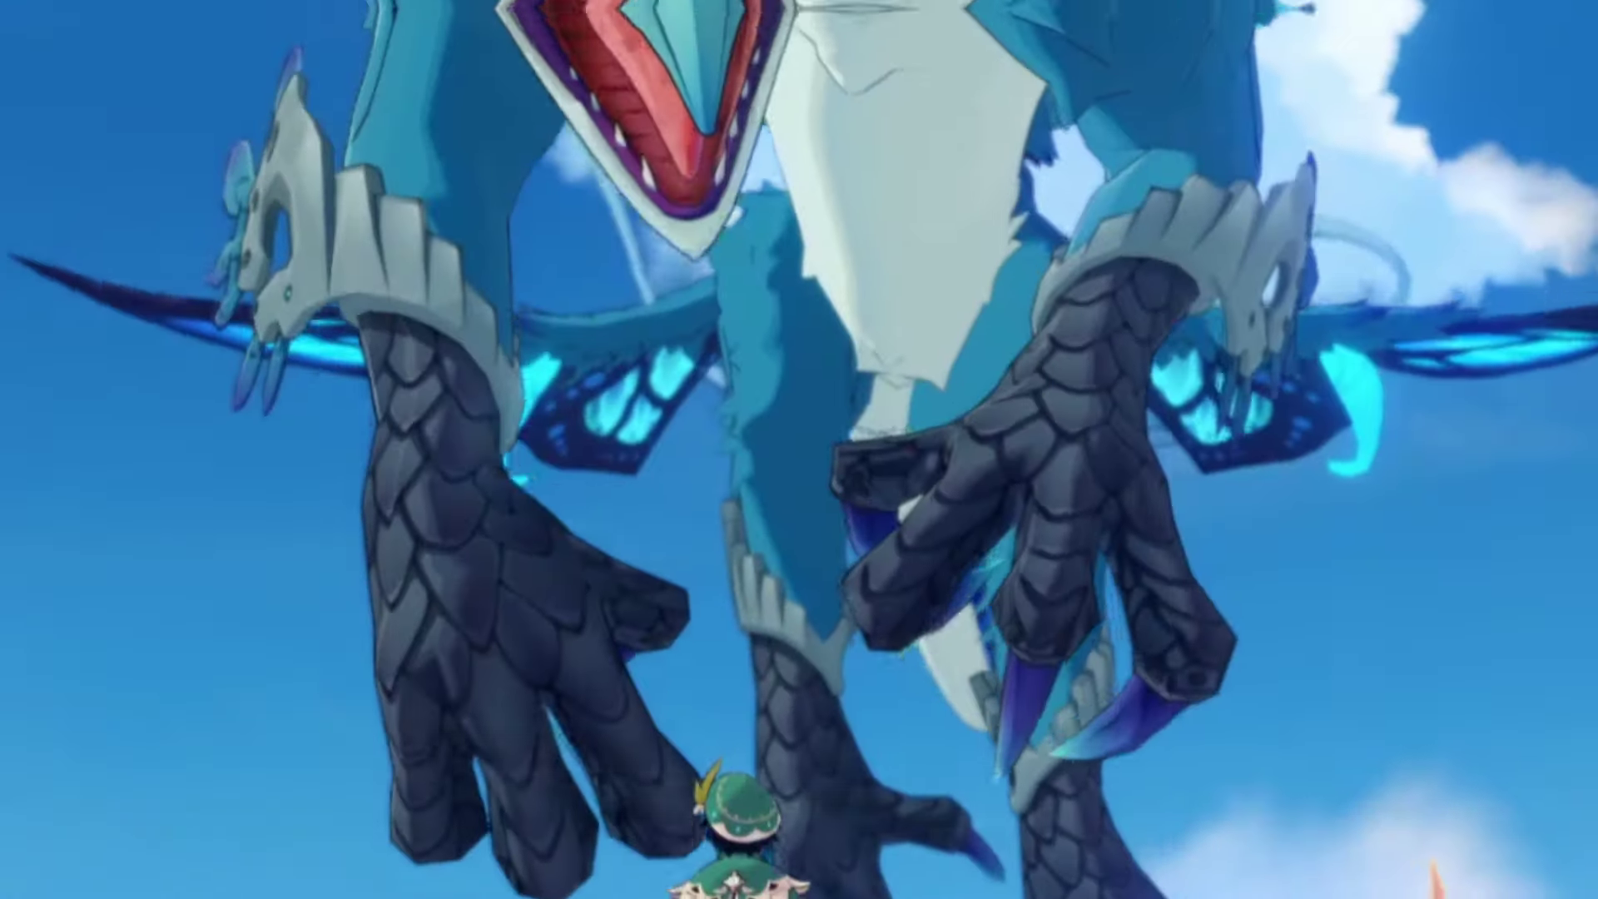